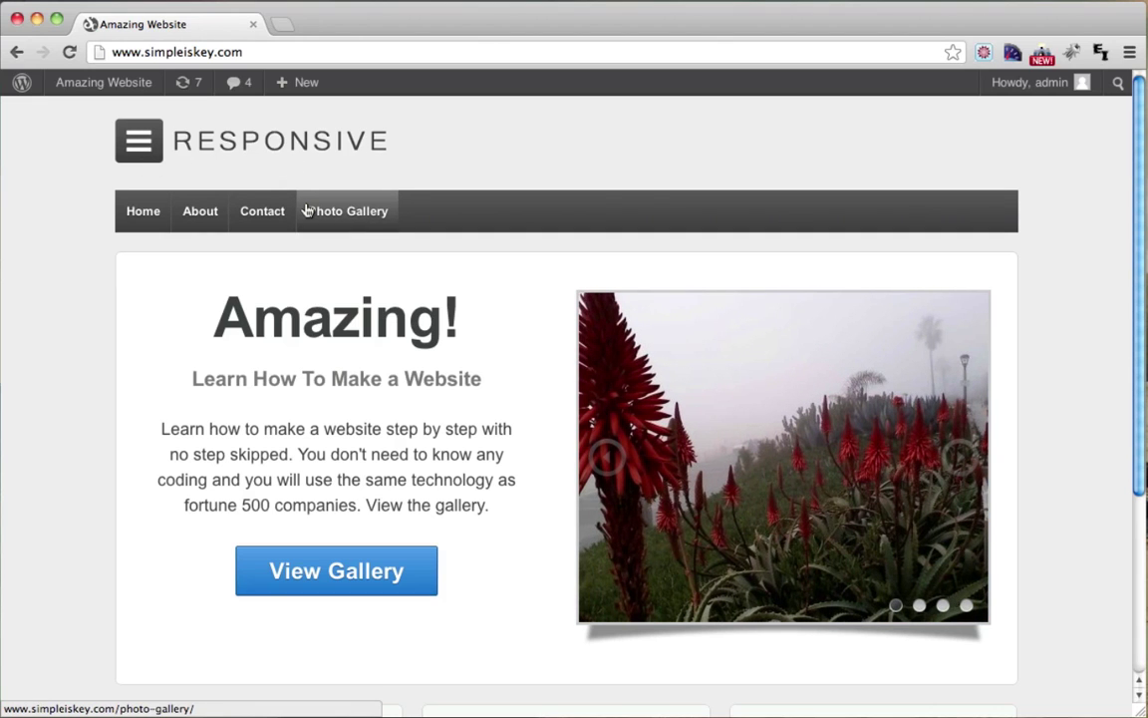
pyautogui.click(280, 26)
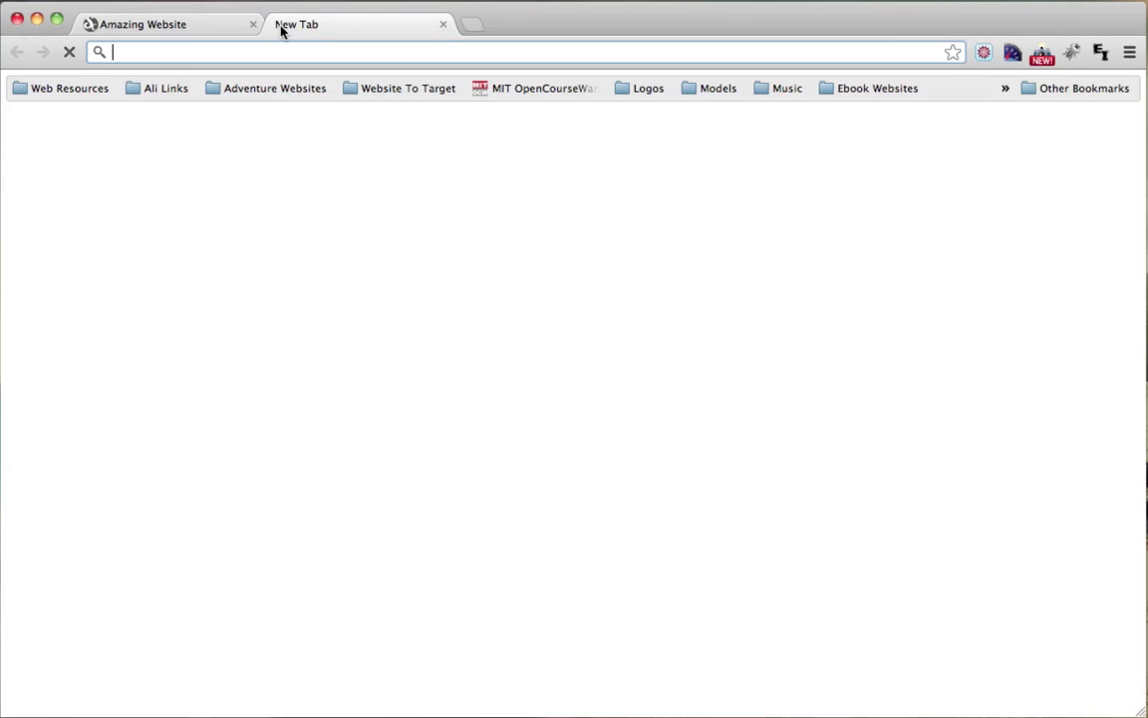
pyautogui.write('www.p')
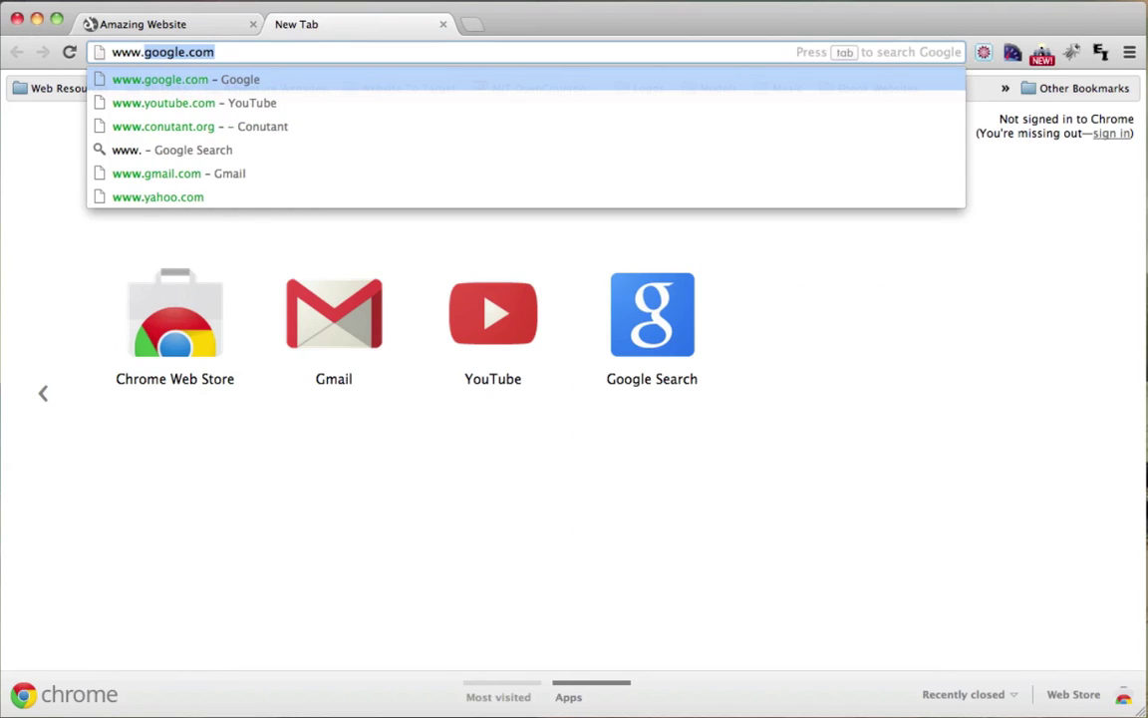
pyautogui.write('ixlr')
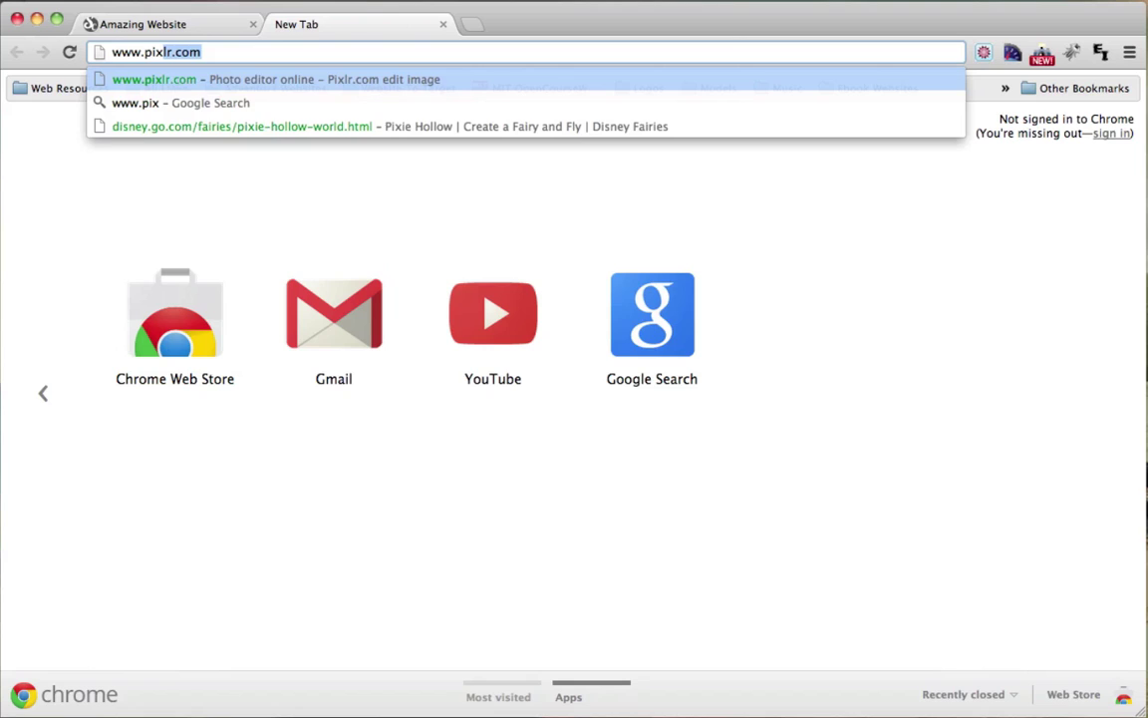
pyautogui.write('.com')
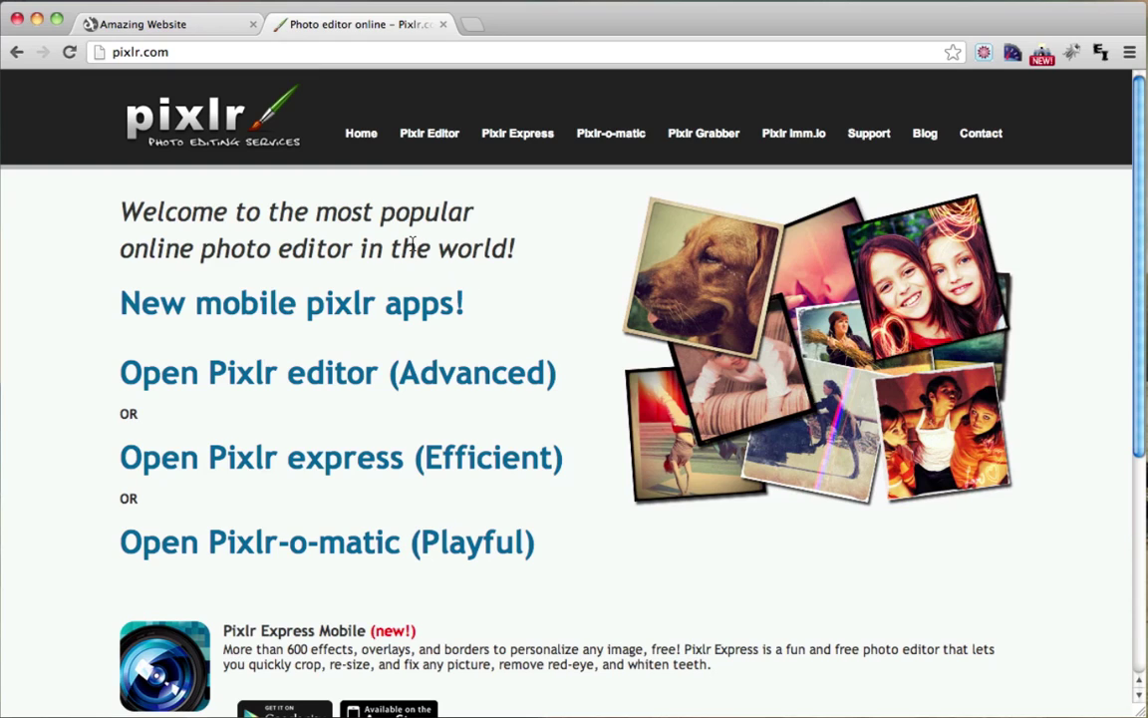
pyautogui.moveTo(211, 257); pyautogui.dragTo(269, 379)
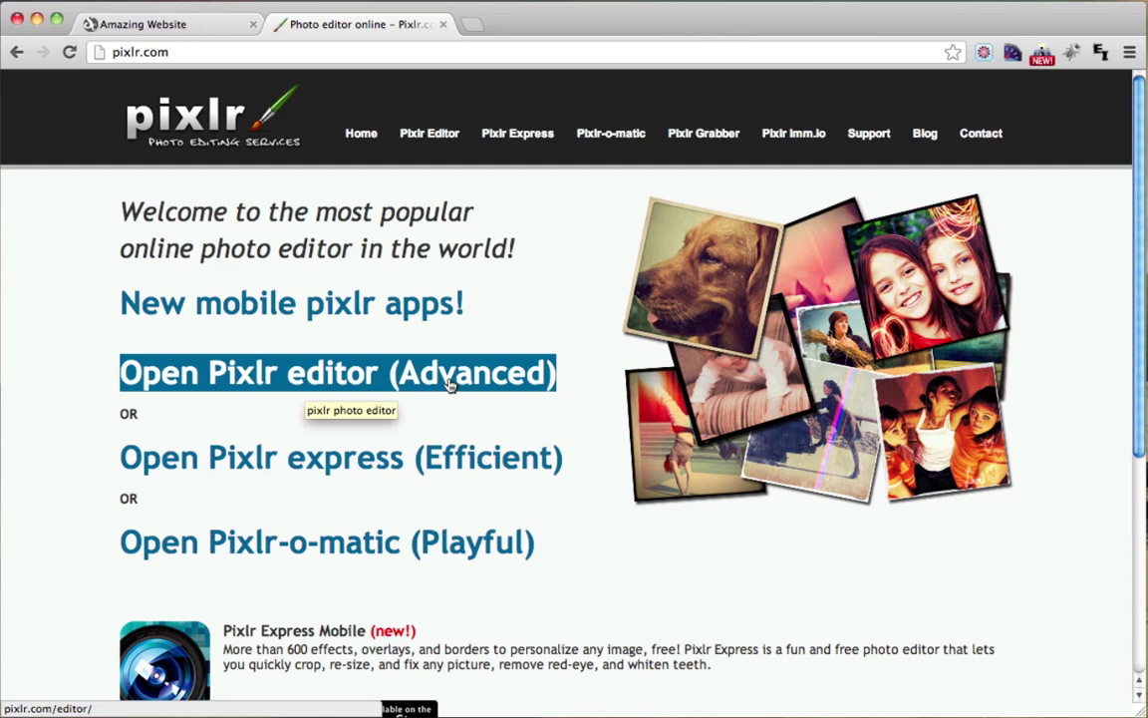
# In the Advanced Pixlr editor, create a transparent 300×100 px image named 'Logo'.
pyautogui.click(394, 384)
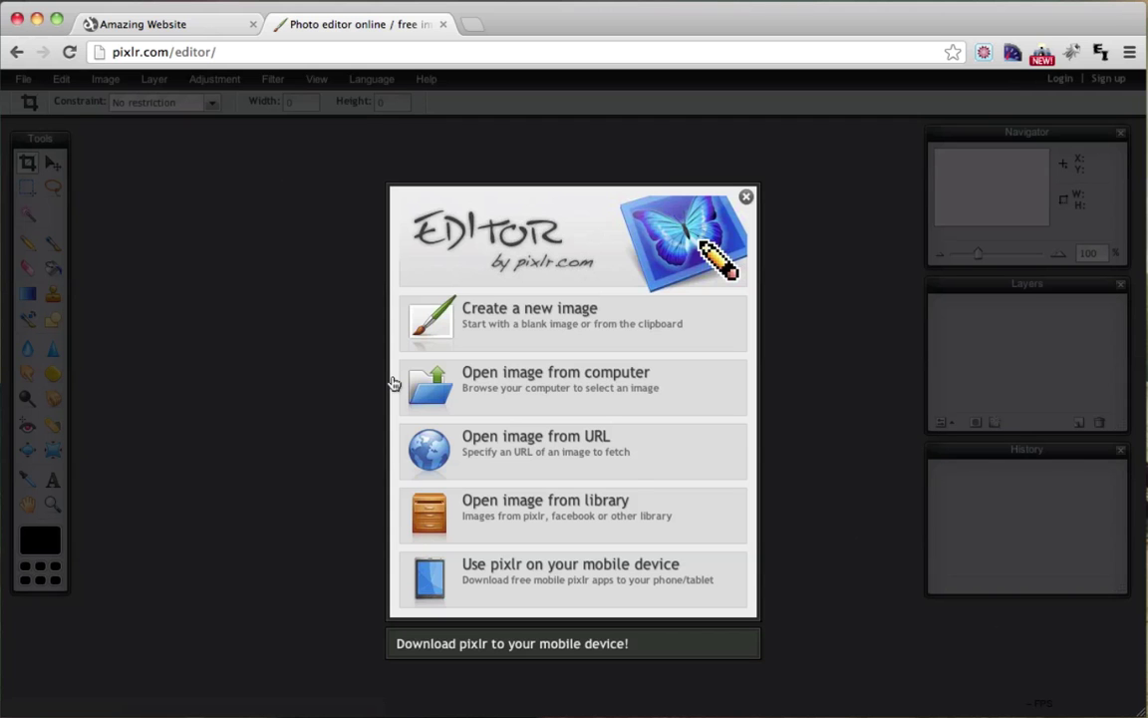
pyautogui.click(505, 329)
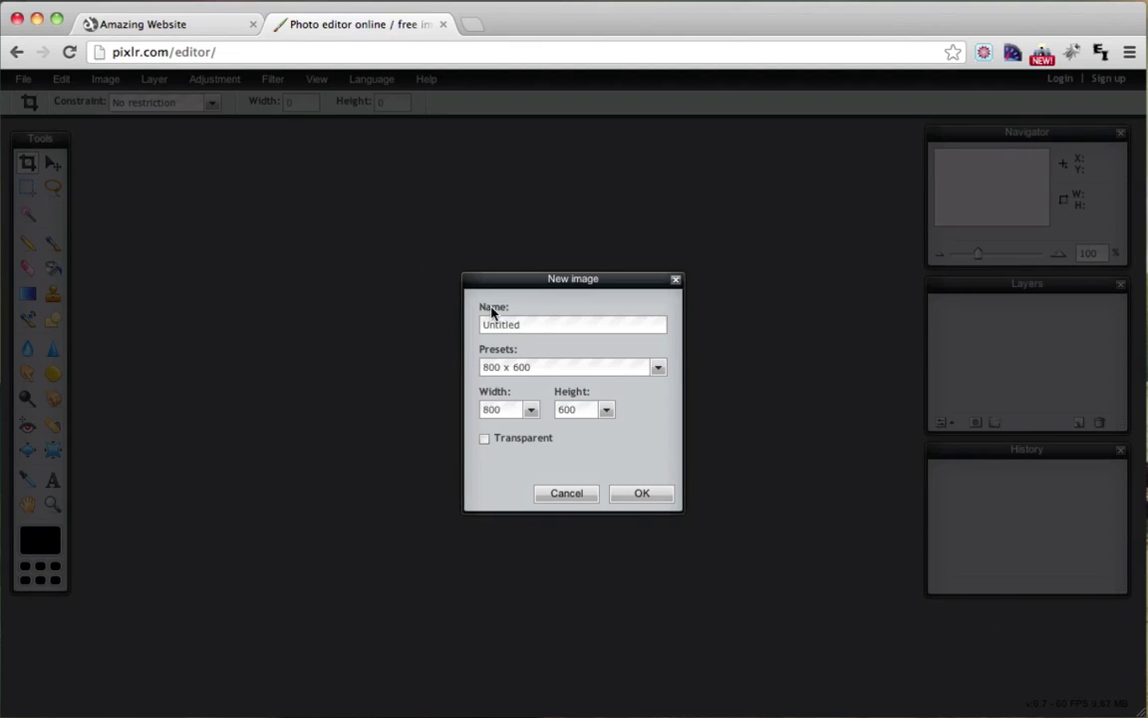
pyautogui.moveTo(537, 327); pyautogui.dragTo(445, 329)
pyautogui.write('Logo')
pyautogui.doubleClick(509, 410)
pyautogui.write('300')
pyautogui.doubleClick(578, 412)
pyautogui.write('1')
pyautogui.click(508, 410)
pyautogui.click(170, 24)
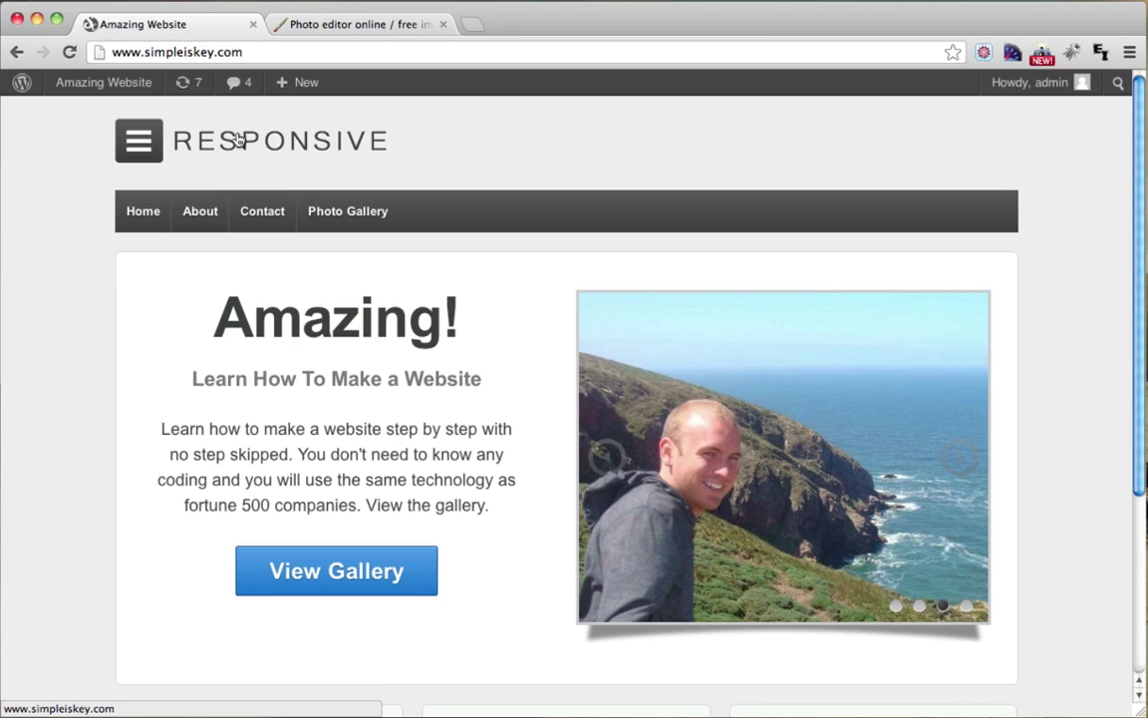
pyautogui.click(349, 26)
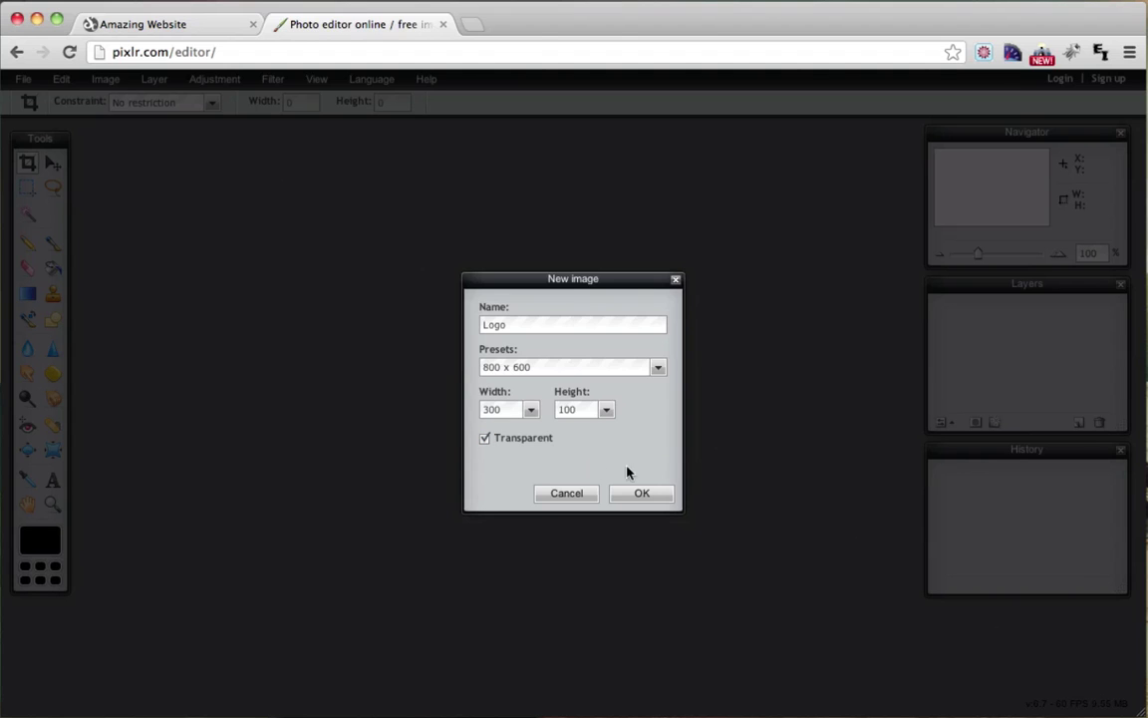
pyautogui.click(644, 492)
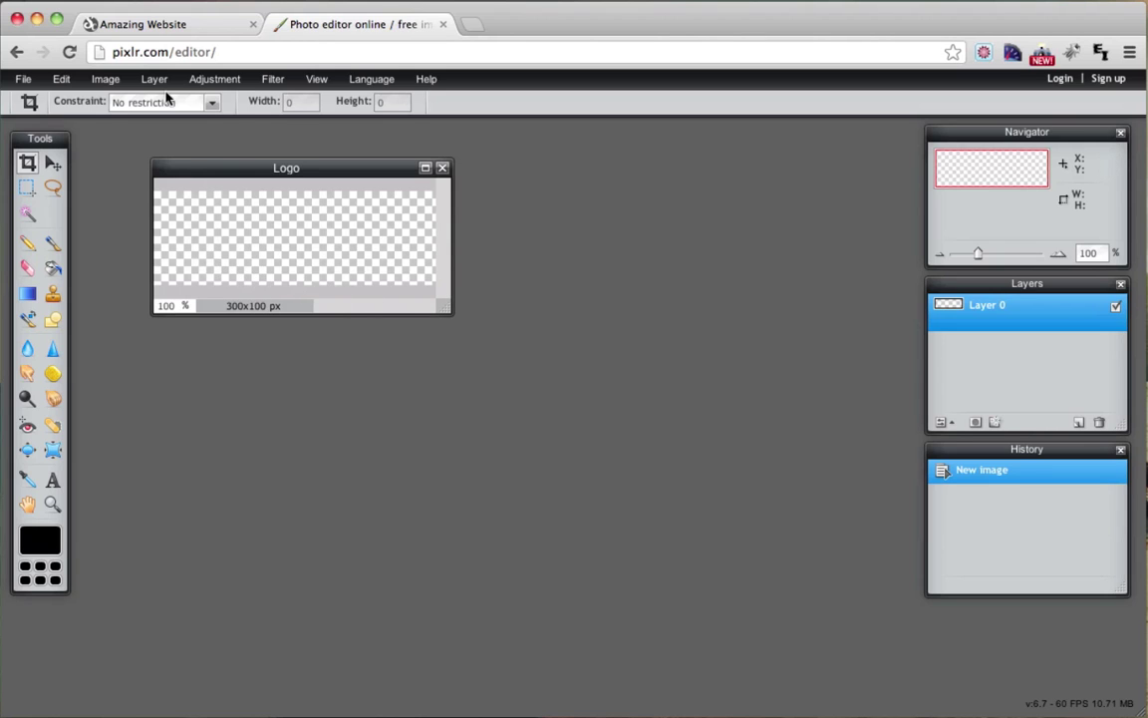
pyautogui.click(162, 27)
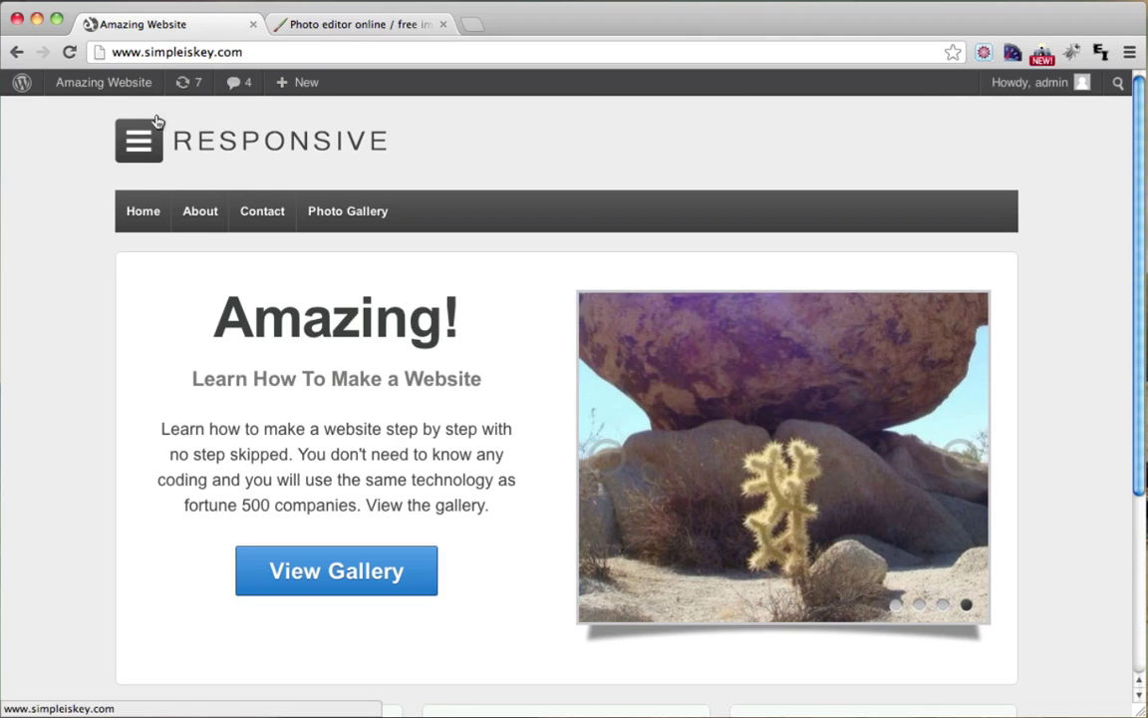
pyautogui.click(370, 27)
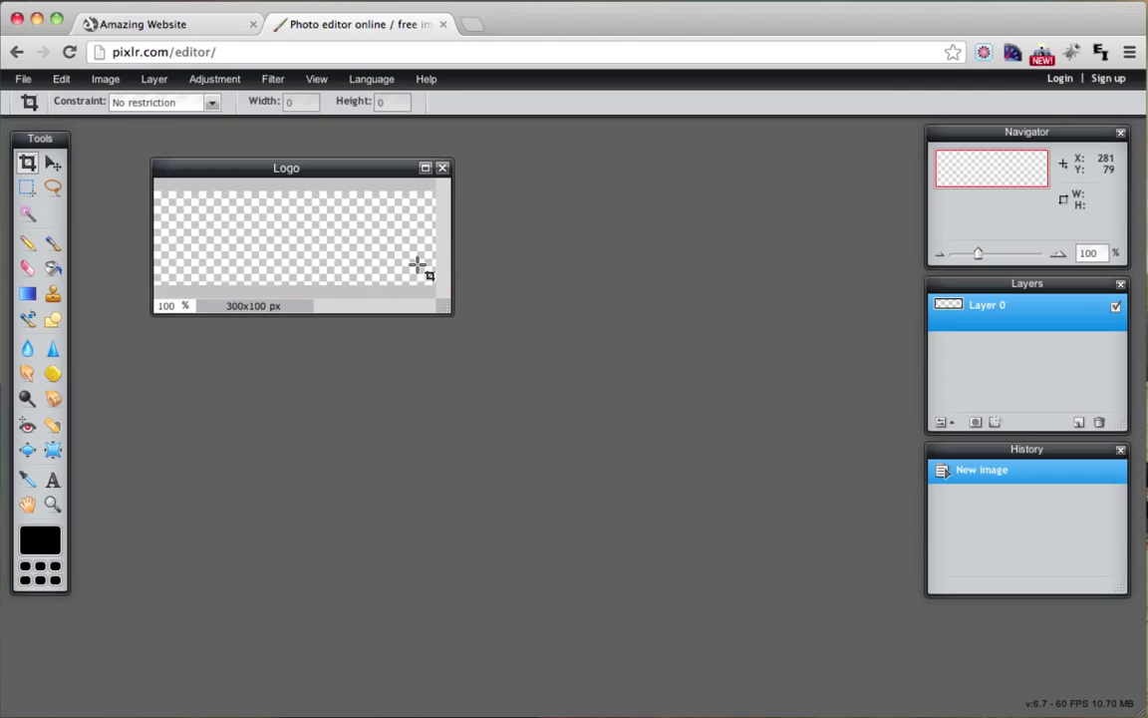
pyautogui.click(476, 30)
pyautogui.write('www.')
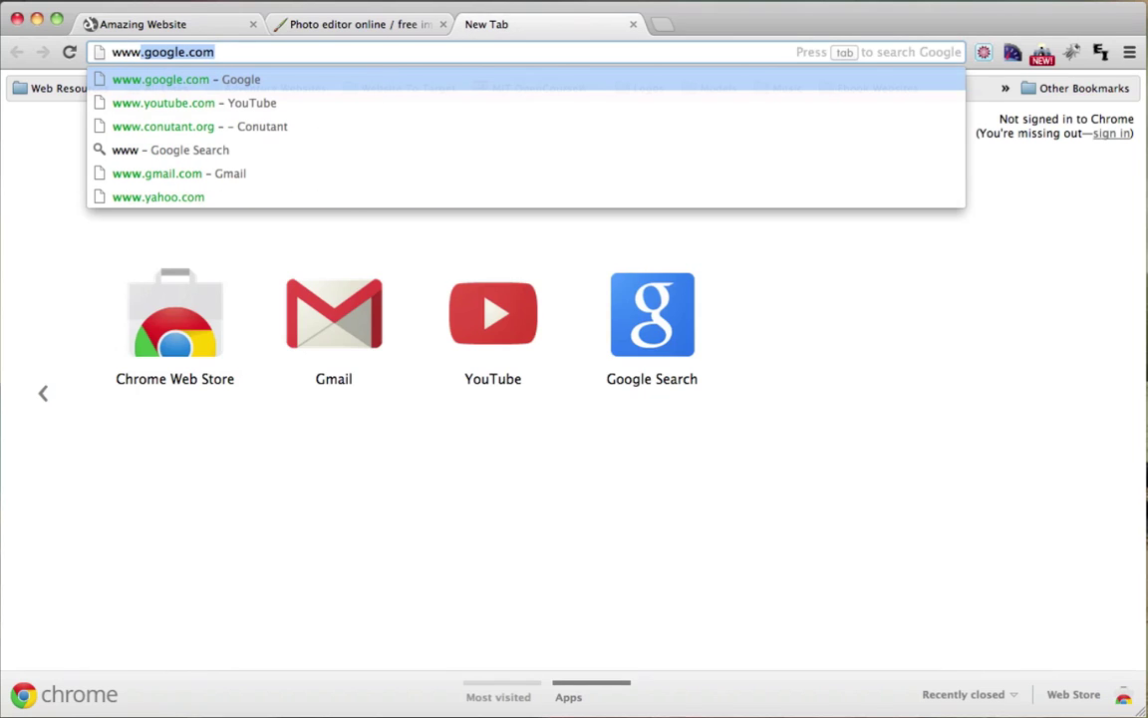
pyautogui.write('dry')
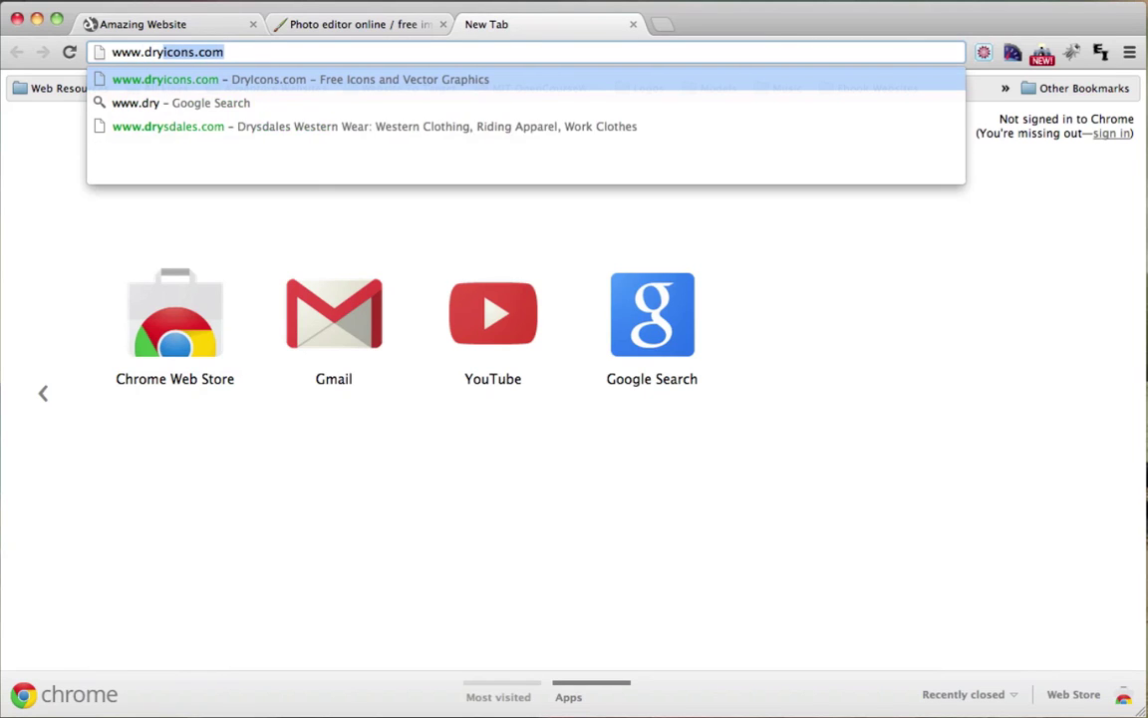
pyautogui.write('icons.com')
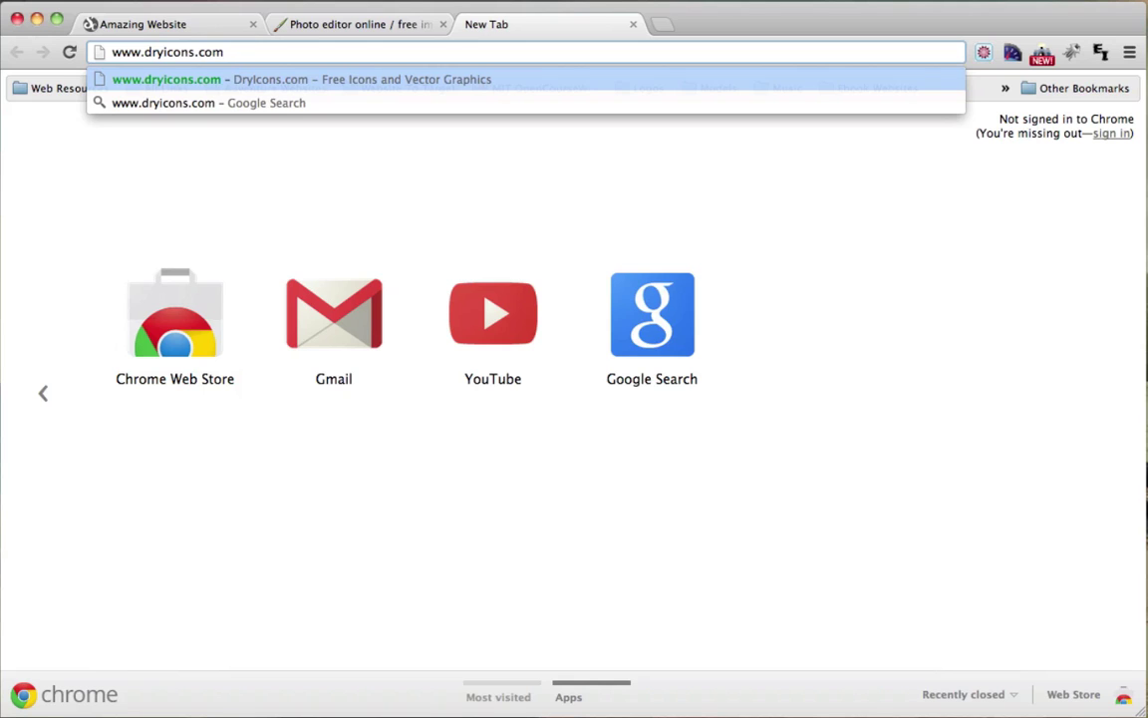
pyautogui.press('Return')
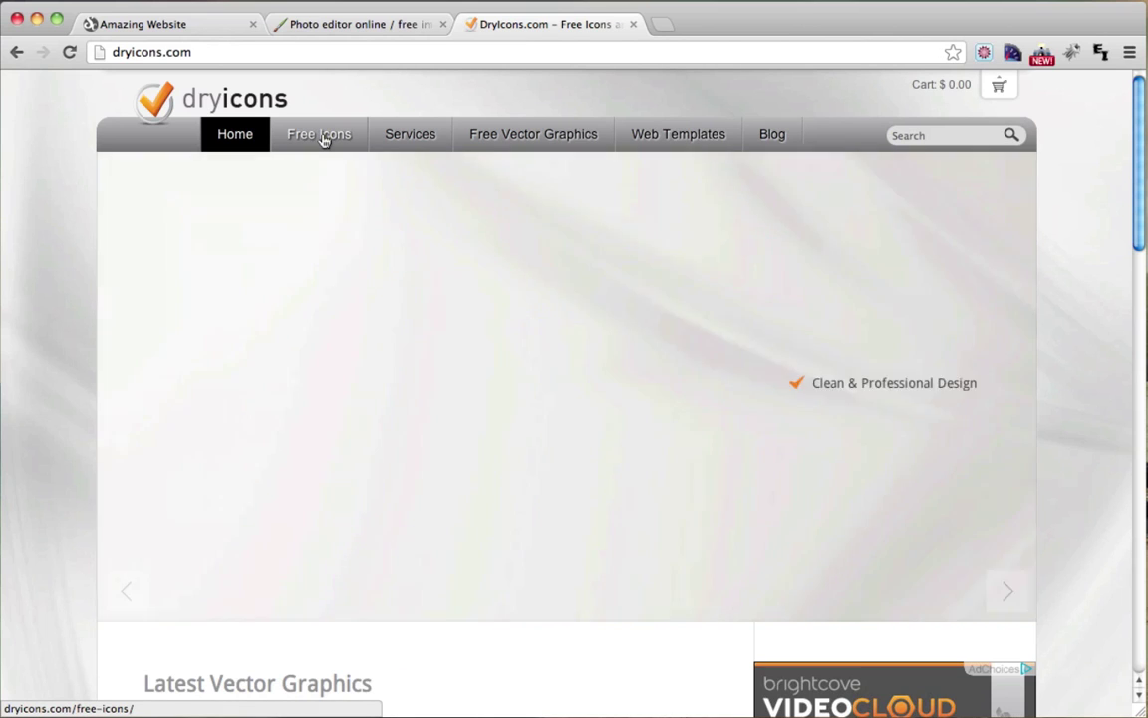
pyautogui.click(320, 134)
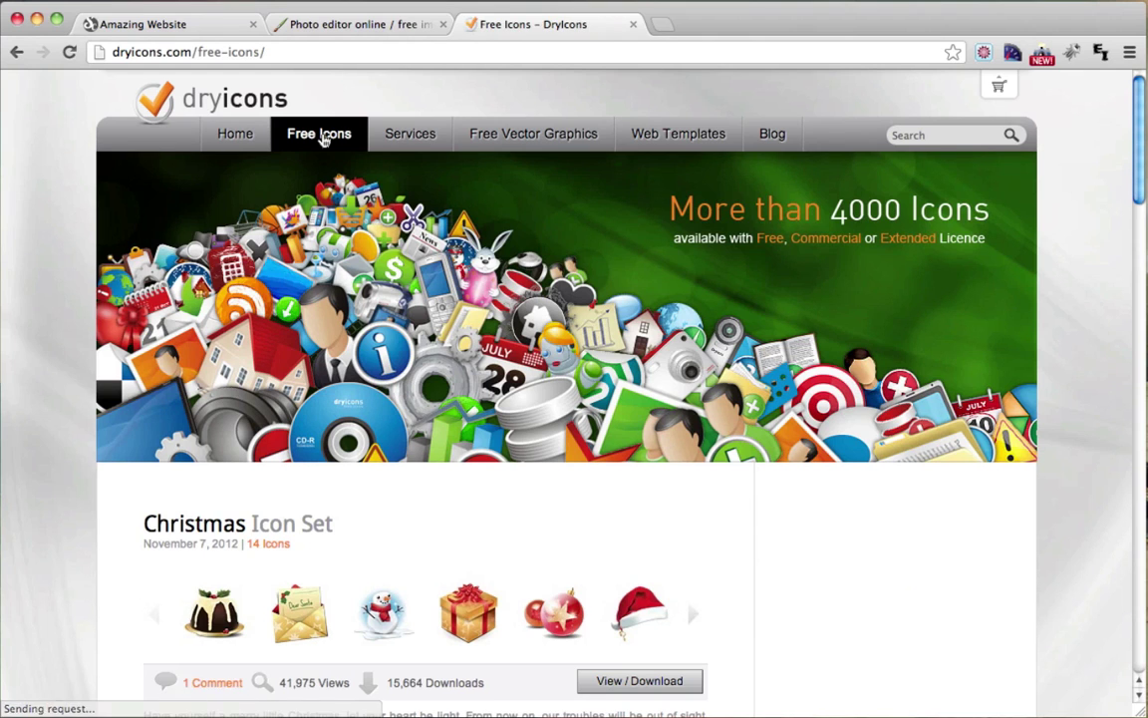
pyautogui.scroll(-10, 584, 313)
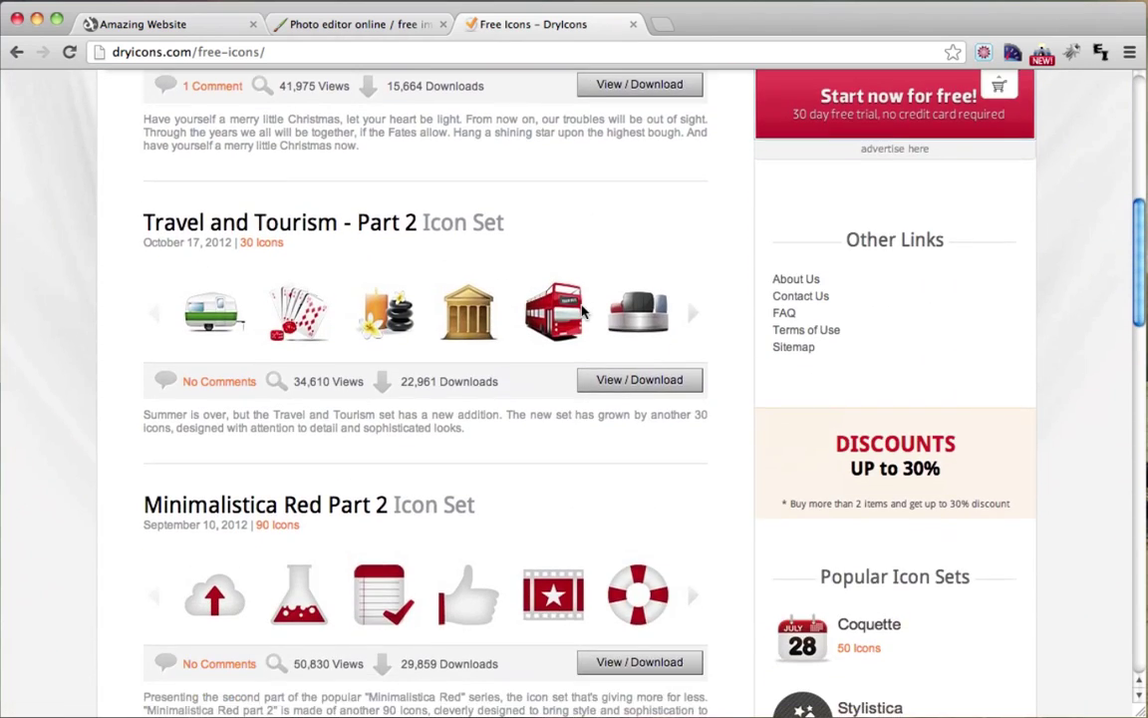
pyautogui.scroll(-8, 584, 313)
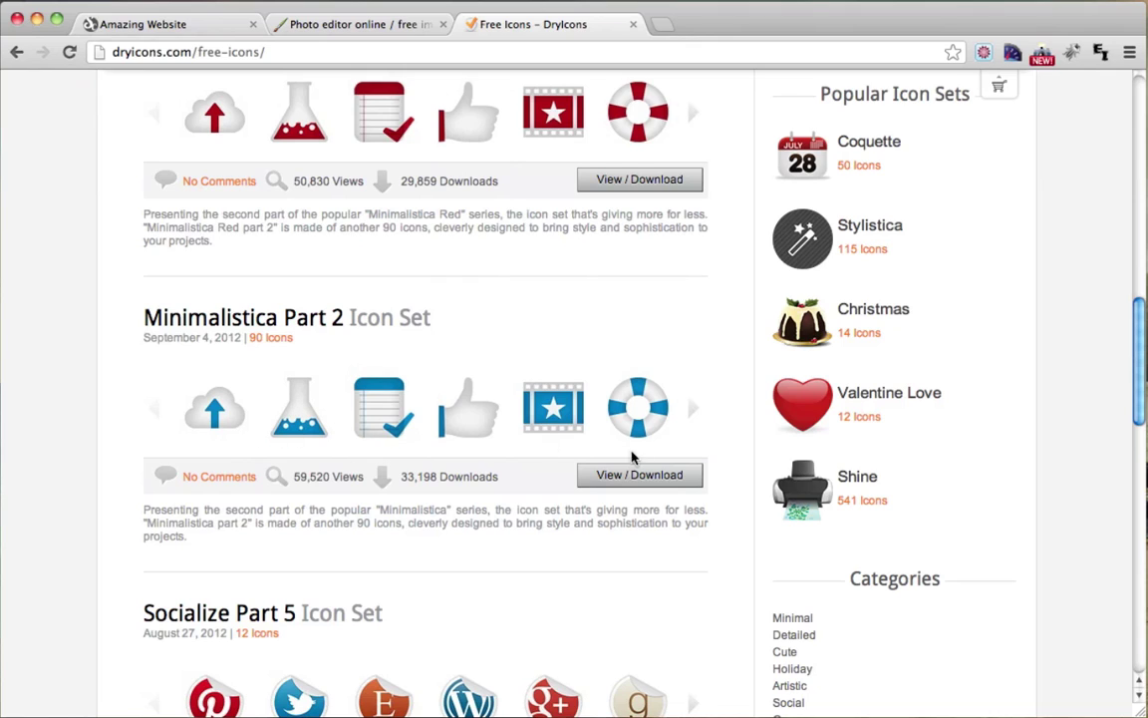
# Open the Minimalistica Part 2 set and save the flask icon as laboratory.png on the Desktop.
pyautogui.click(602, 482)
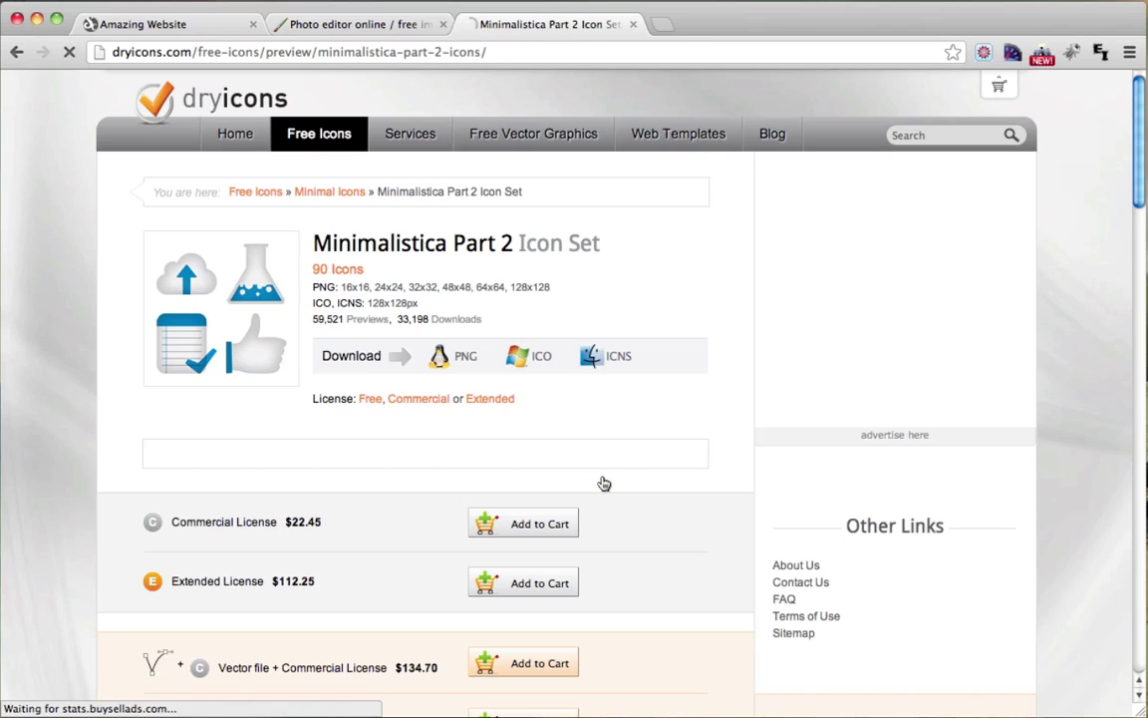
pyautogui.scroll(-6, 527, 342)
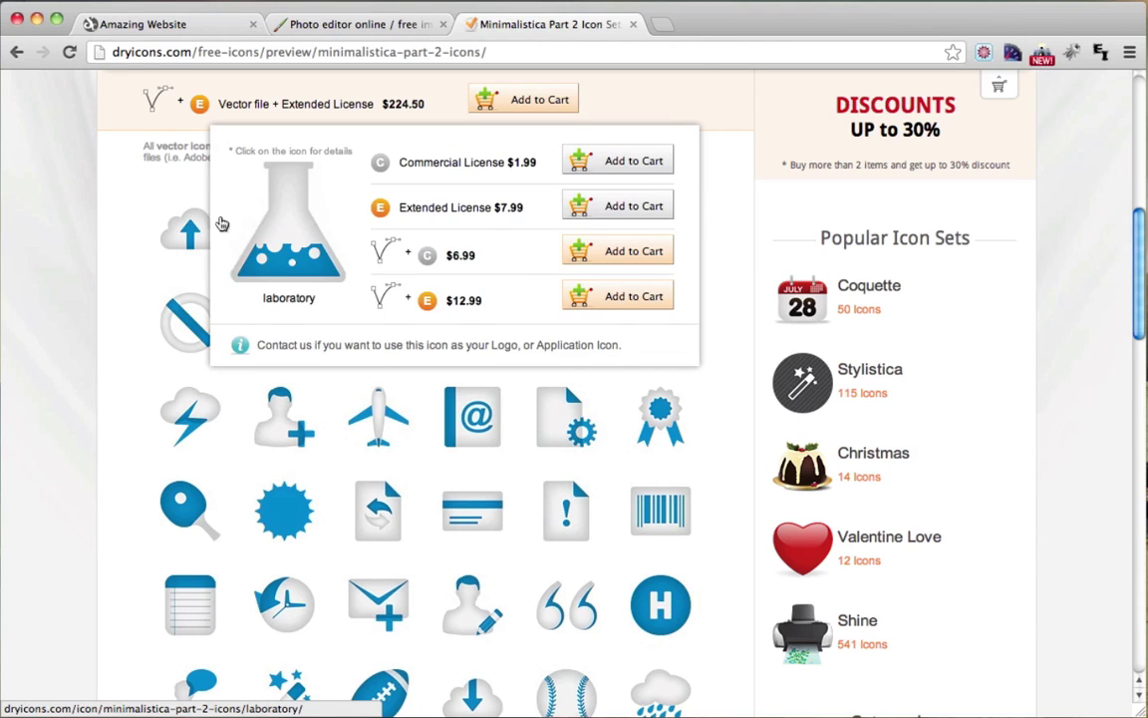
pyautogui.moveTo(289, 227)
pyautogui.rightClick(288, 217)
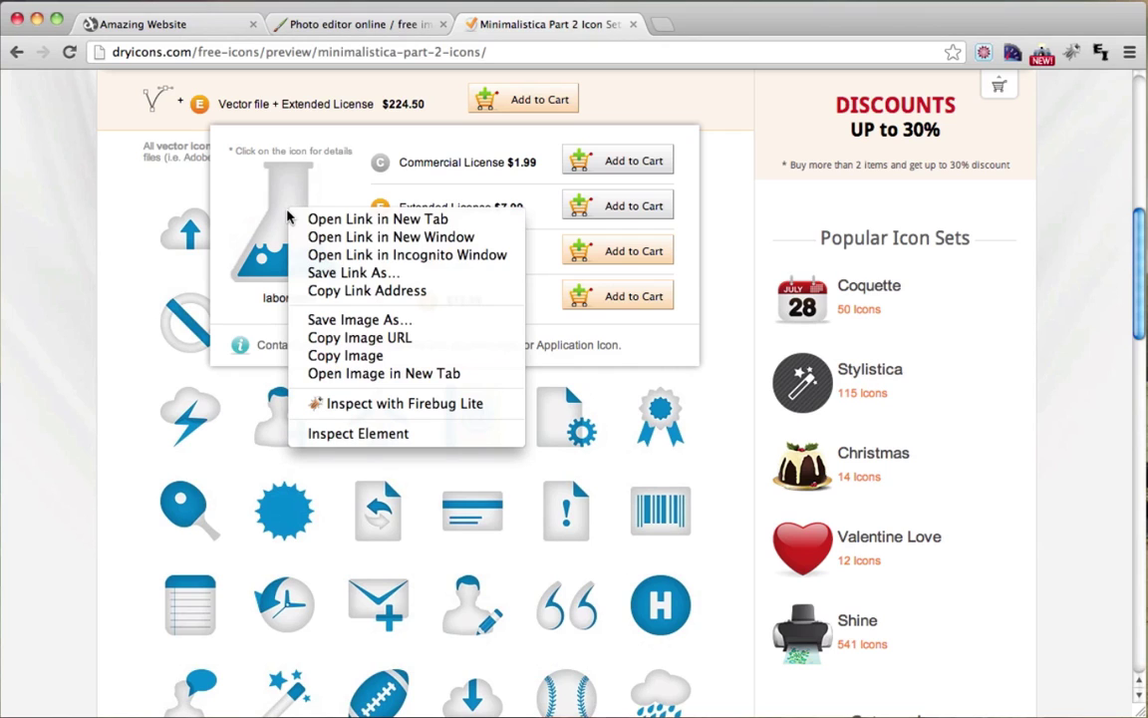
pyautogui.click(383, 321)
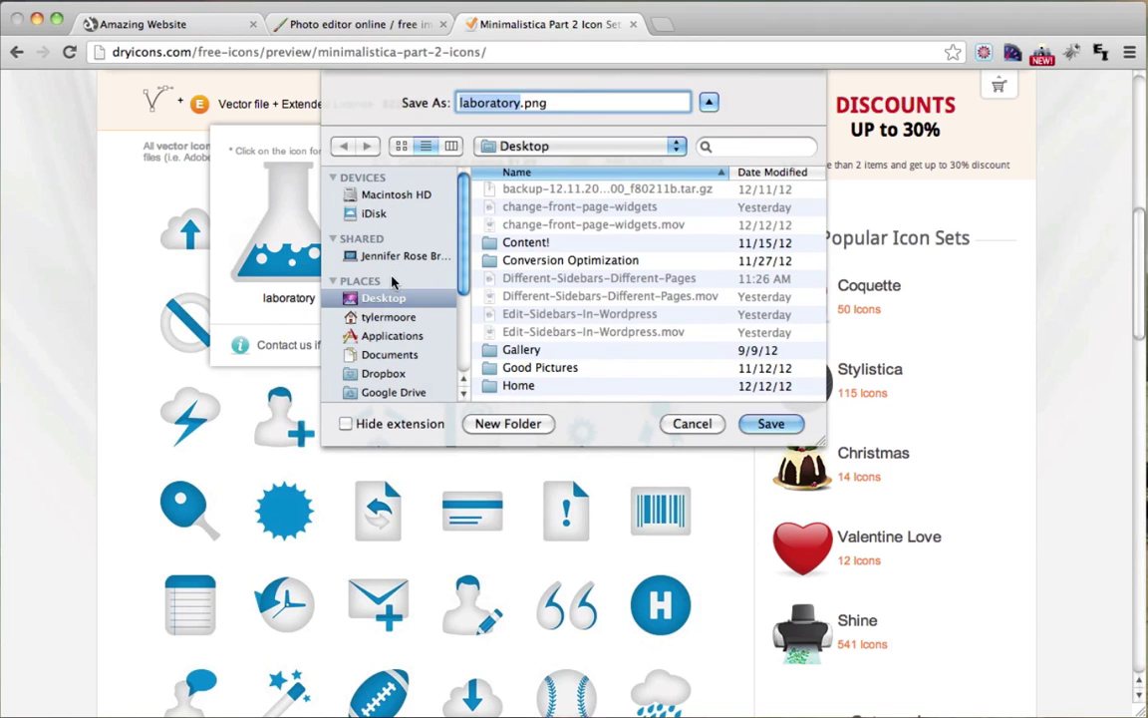
pyautogui.click(767, 424)
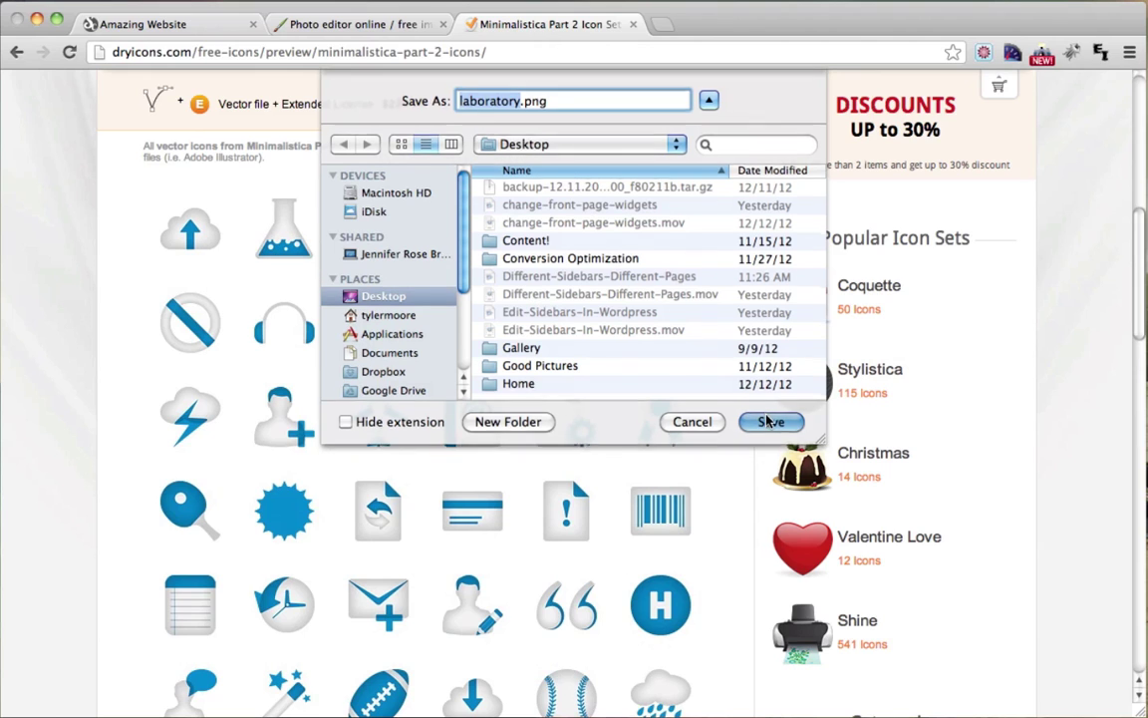
# Close the flask icon's context menu and preview popup.
pyautogui.moveTo(638, 287)
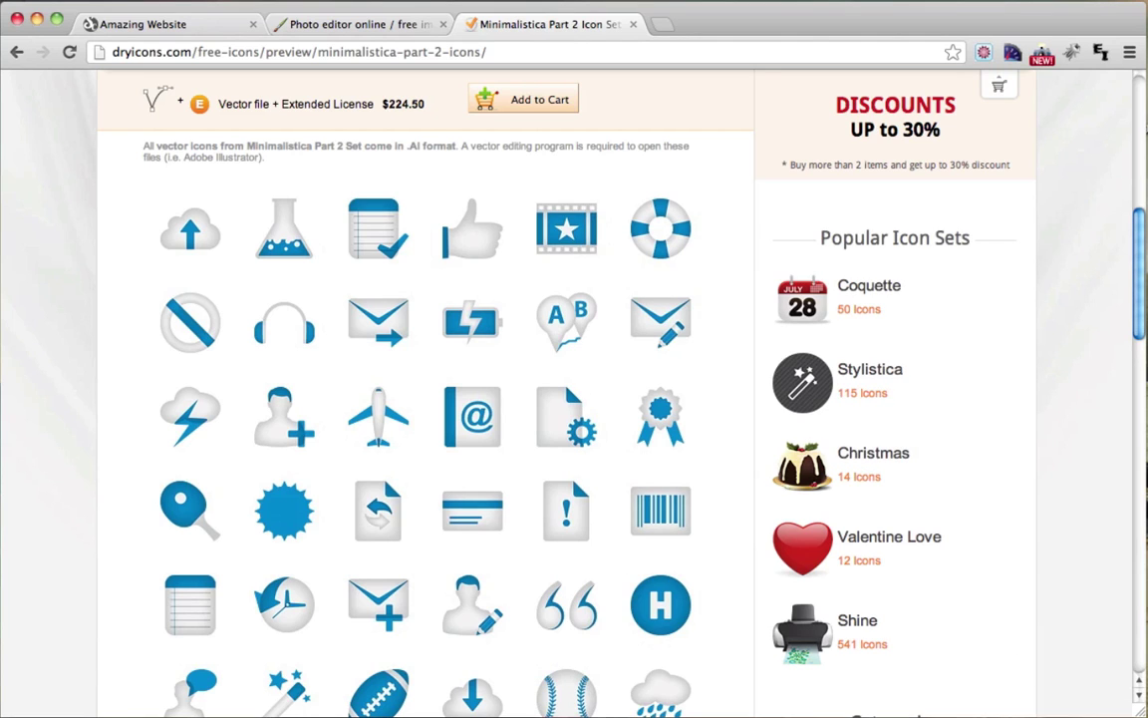
pyautogui.moveTo(486, 385)
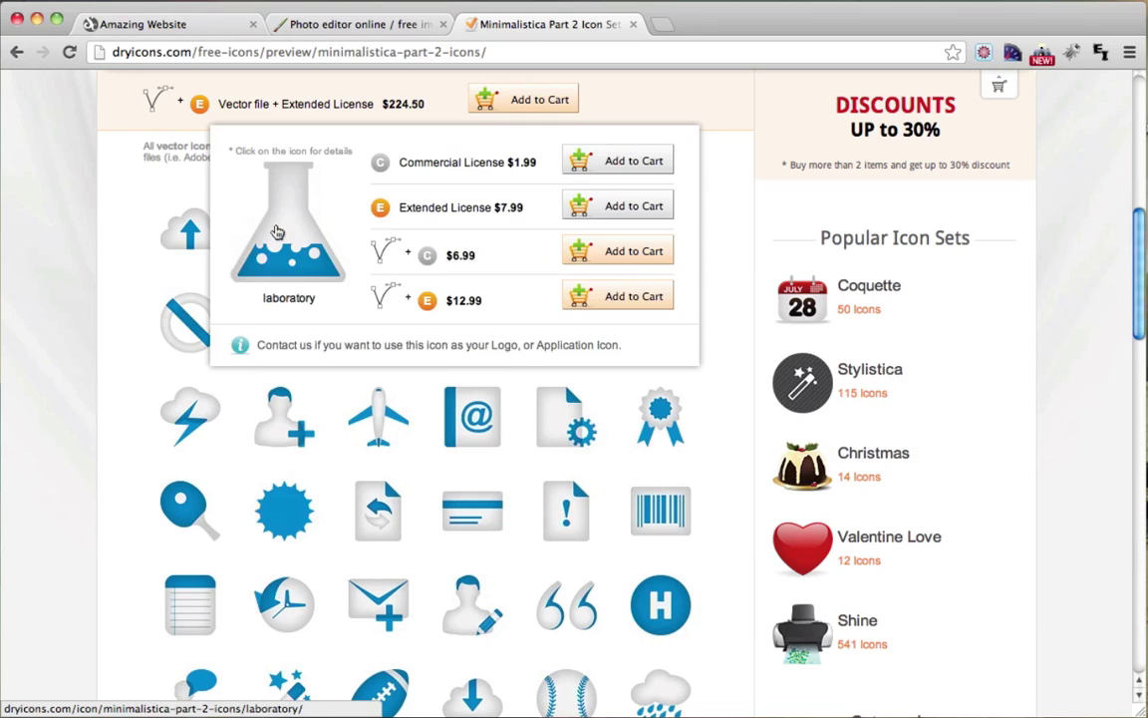
pyautogui.rightClick(276, 231)
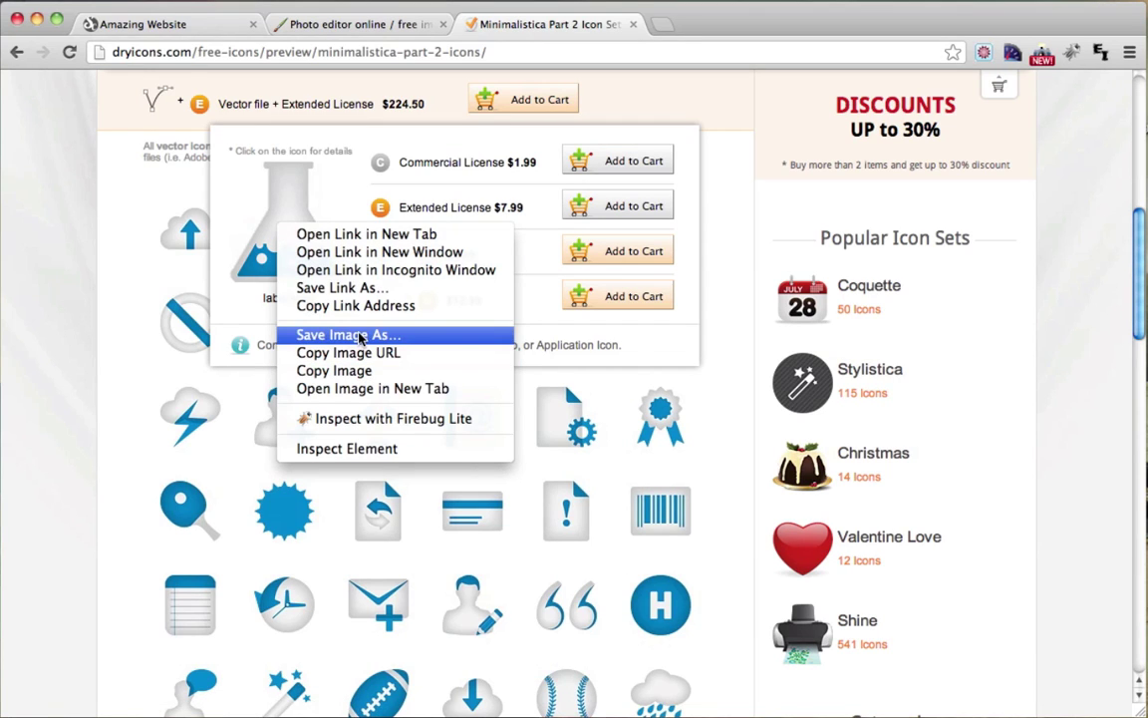
pyautogui.click(106, 194)
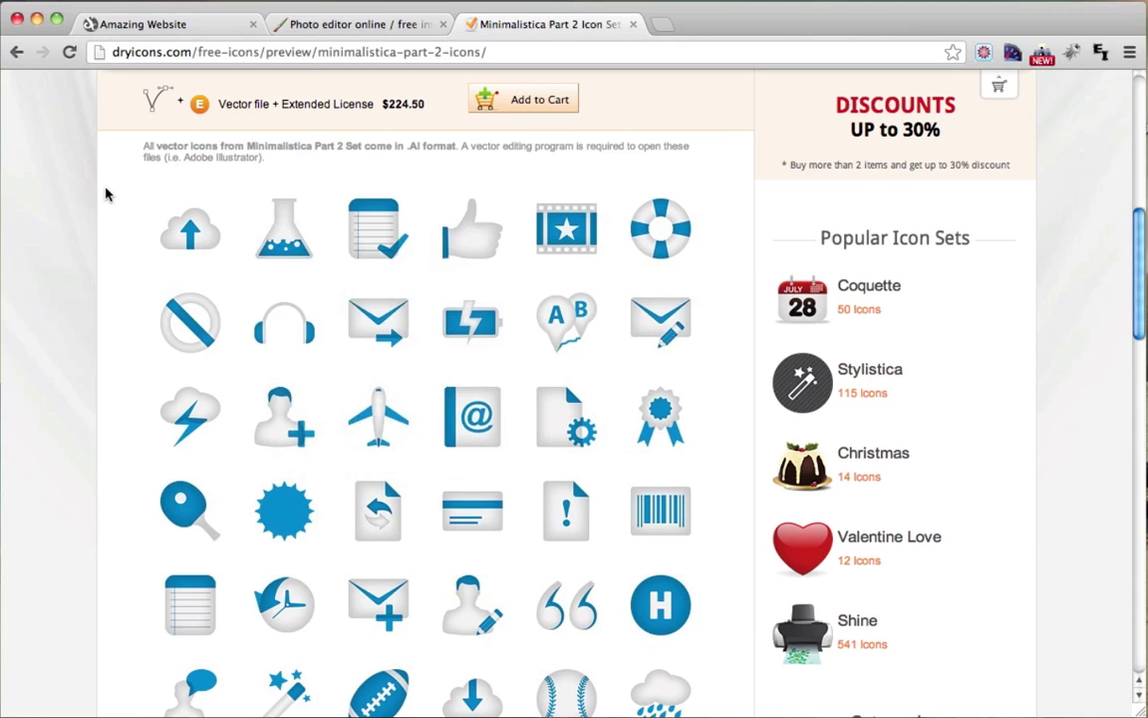
pyautogui.moveTo(416, 286)
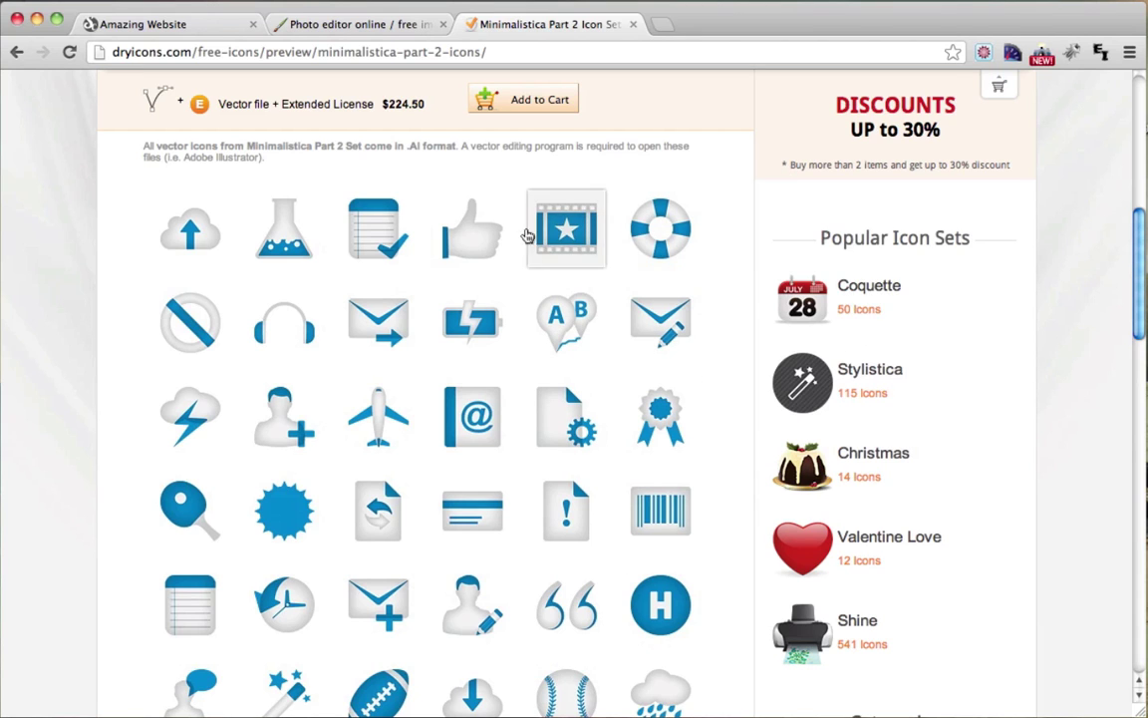
# Open laboratory.png from the Desktop in Pixlr Editor with File > Open image.
pyautogui.click(334, 26)
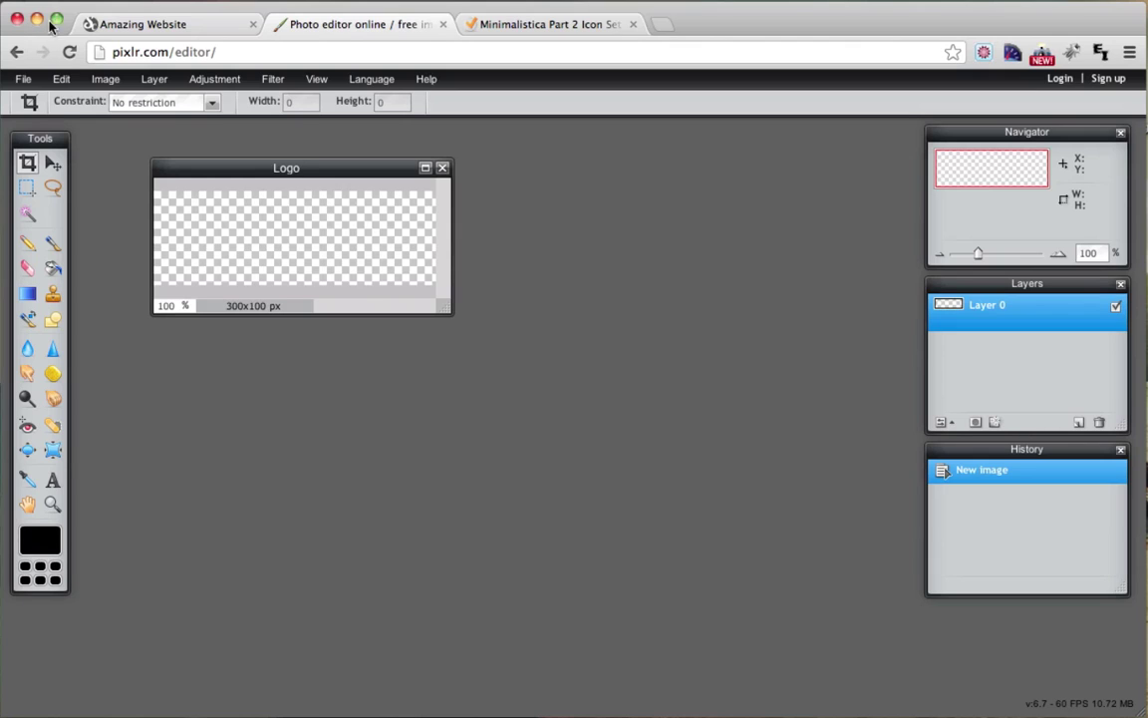
pyautogui.click(23, 80)
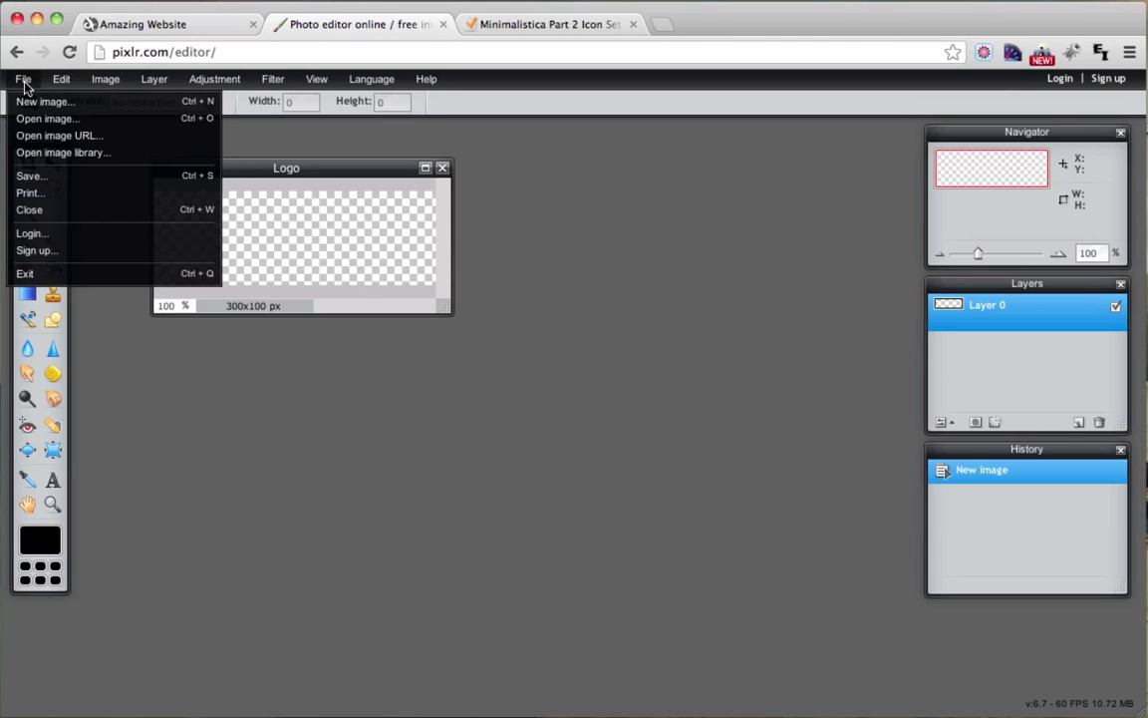
pyautogui.click(58, 122)
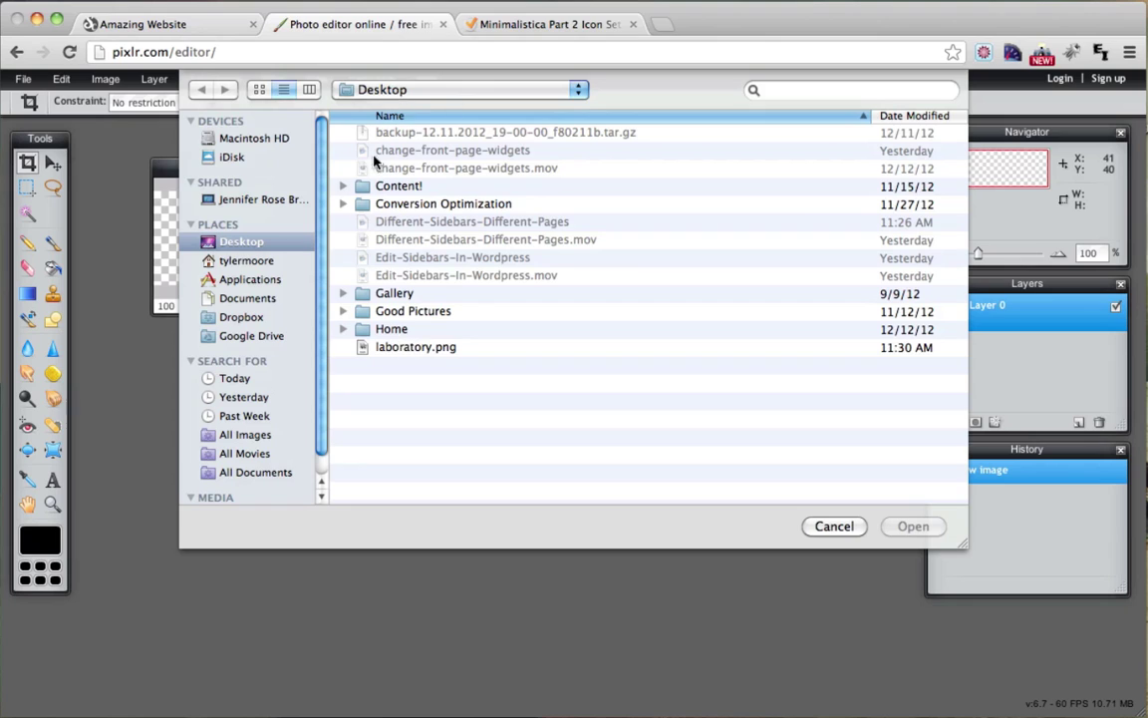
pyautogui.click(404, 349)
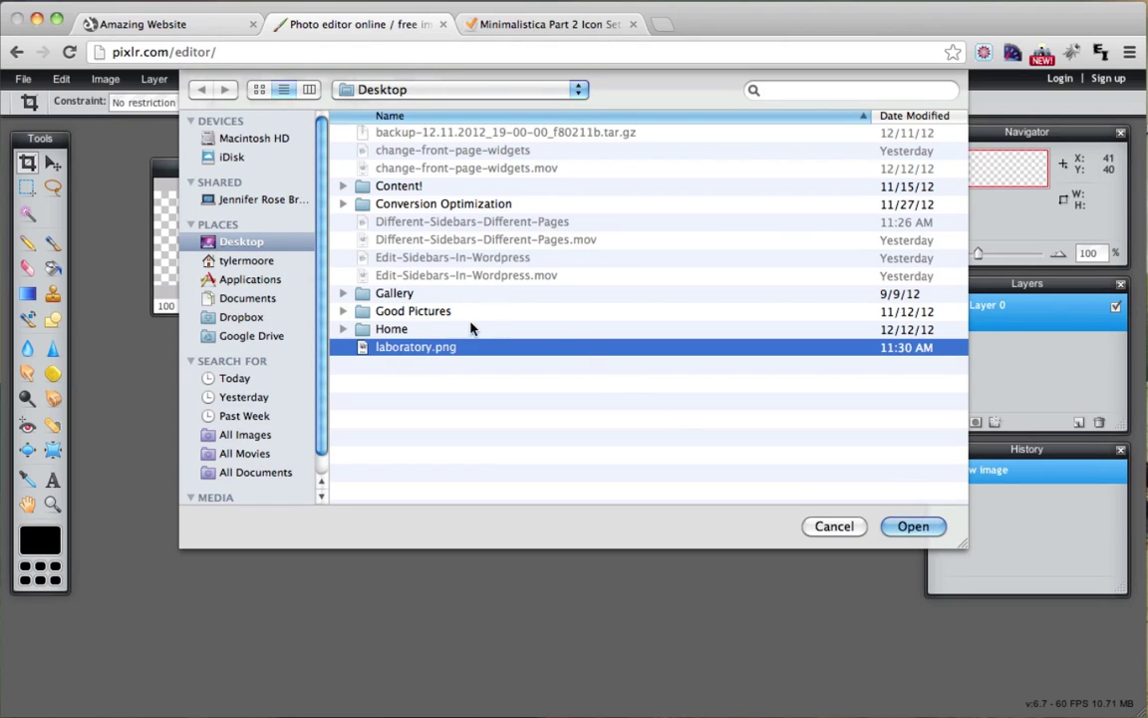
pyautogui.click(913, 526)
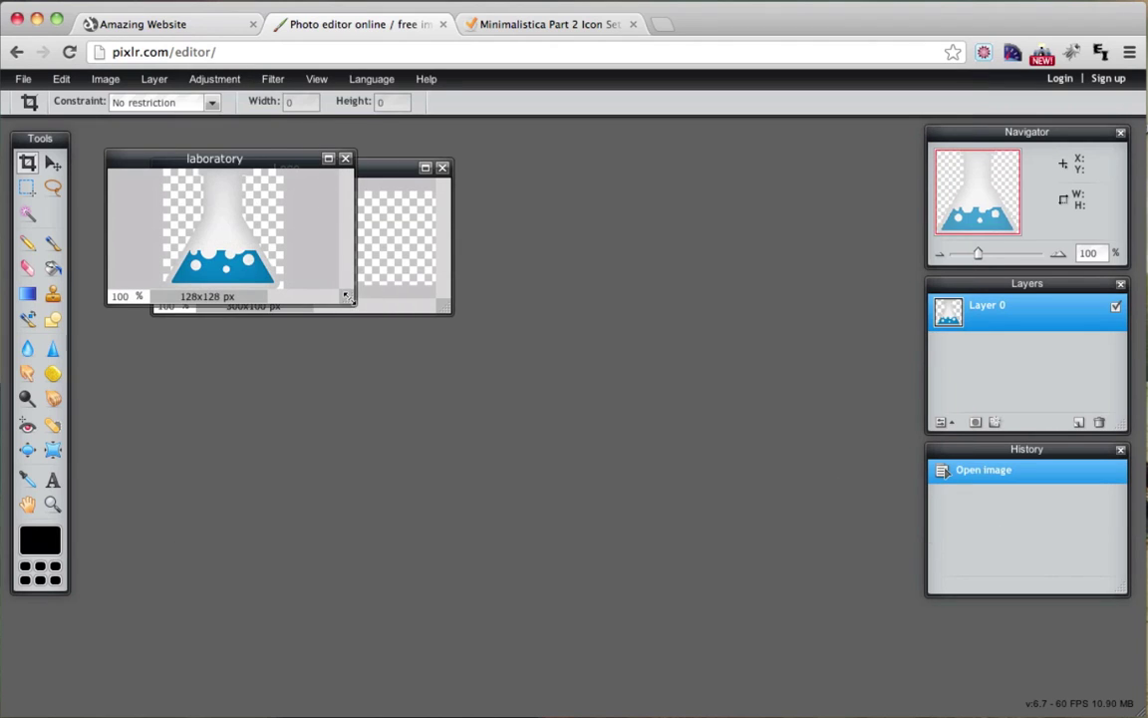
# Arrange the two image windows side by side and copy the entire flask image.
pyautogui.moveTo(261, 158); pyautogui.dragTo(534, 293)
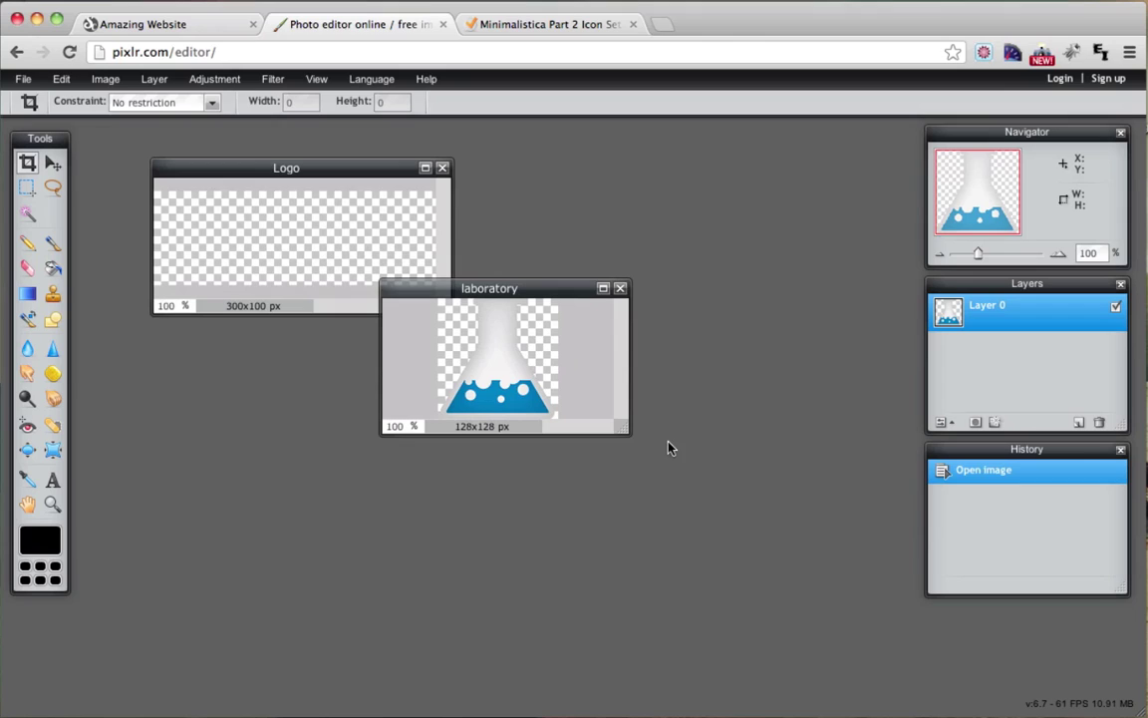
pyautogui.moveTo(625, 432); pyautogui.dragTo(695, 482)
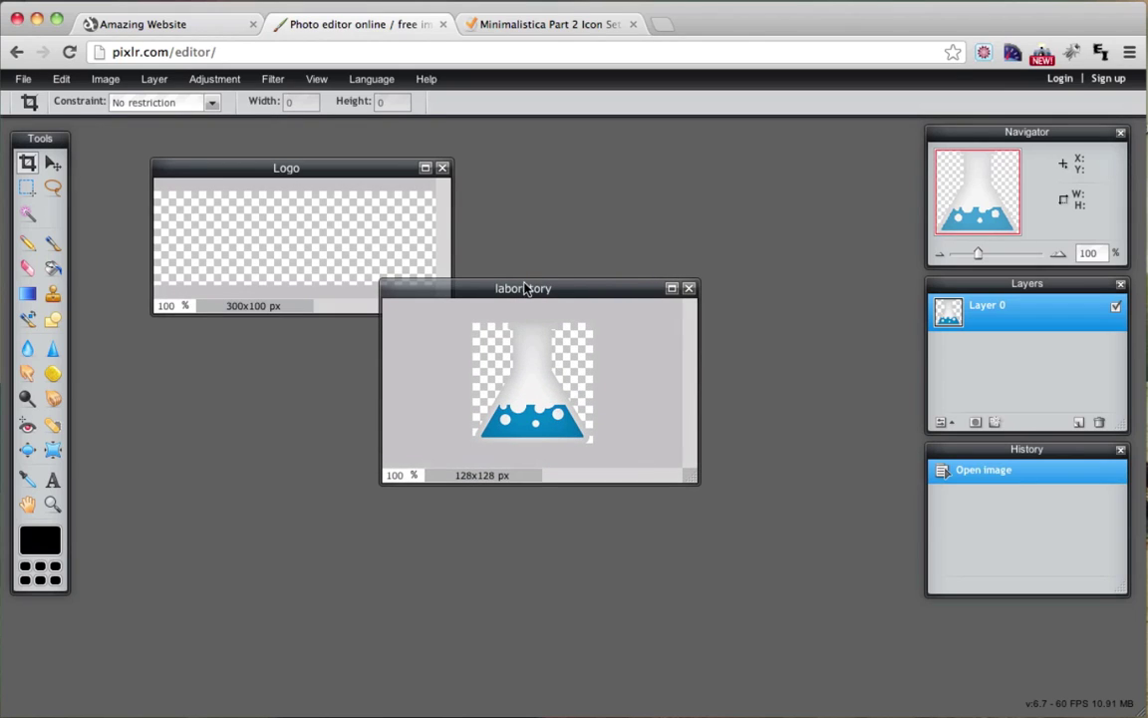
pyautogui.moveTo(530, 287); pyautogui.dragTo(363, 286)
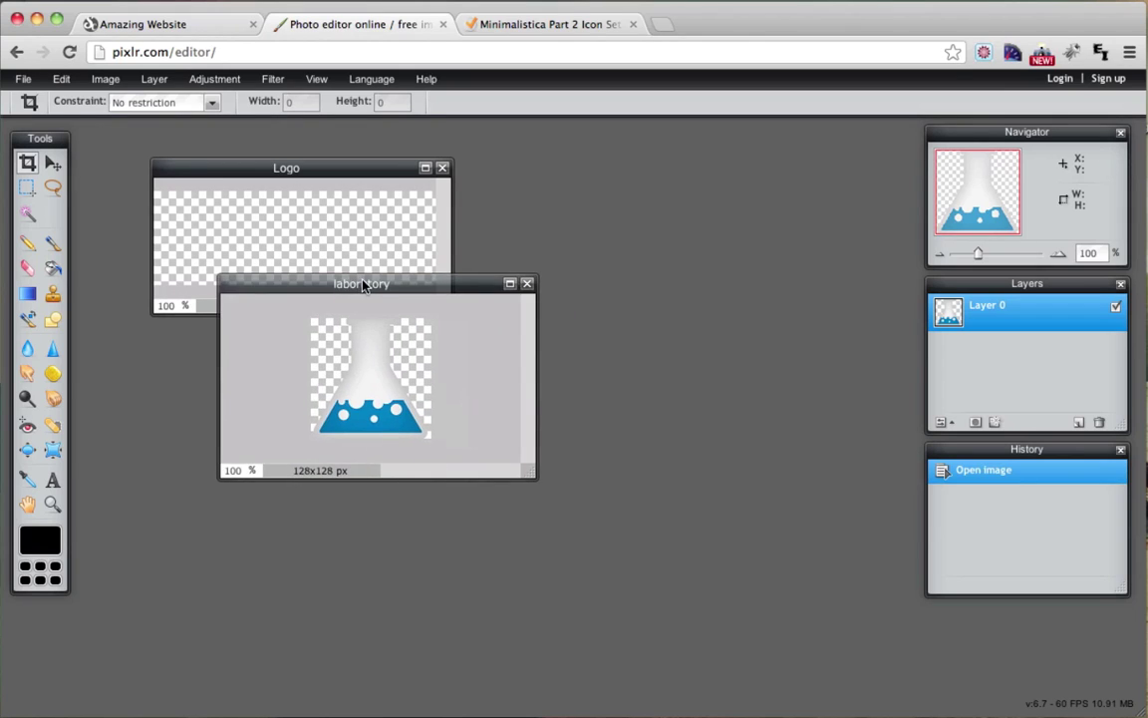
pyautogui.click(59, 82)
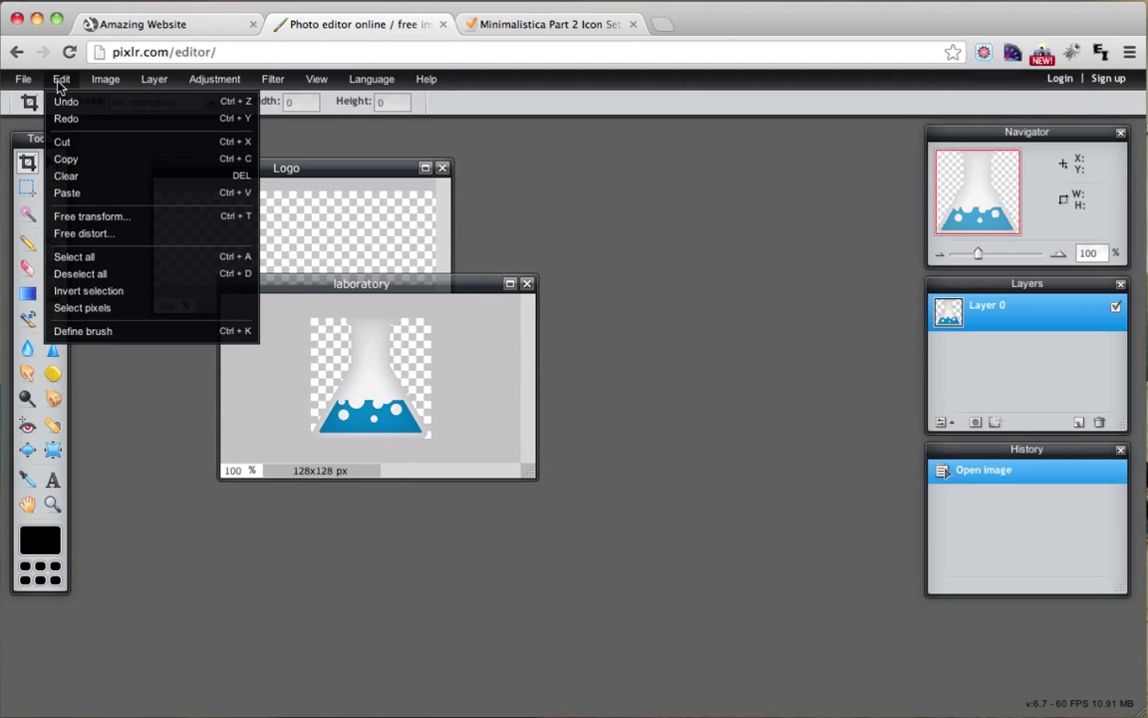
pyautogui.click(80, 256)
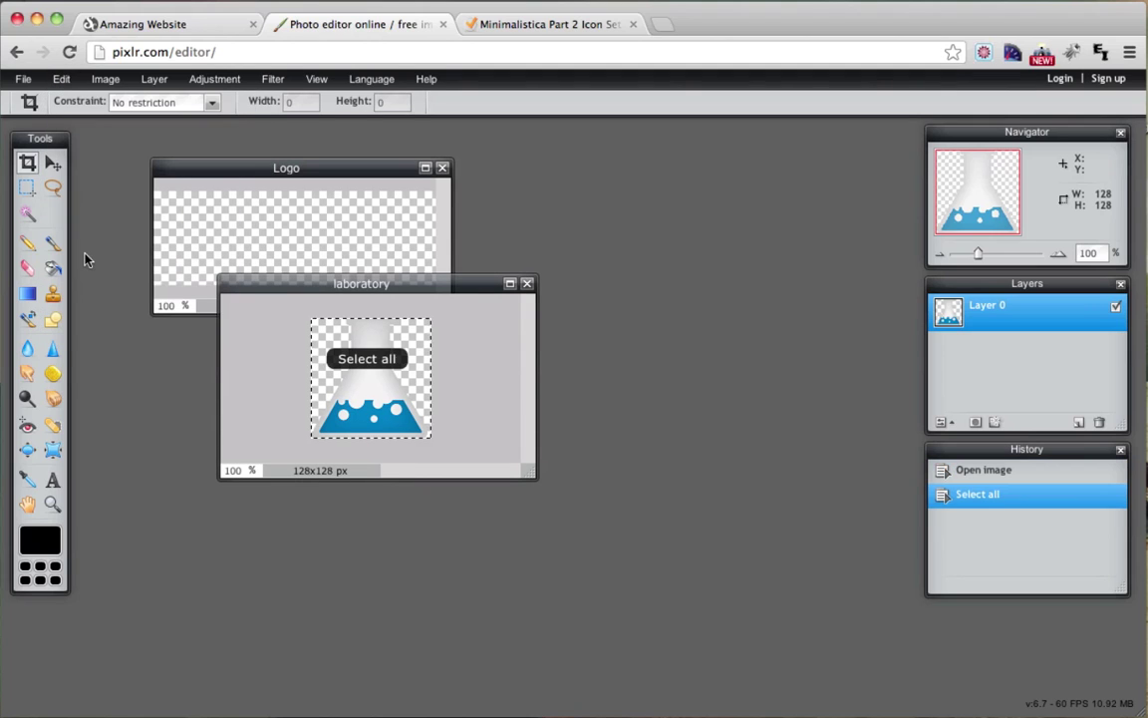
pyautogui.click(57, 77)
pyautogui.click(88, 160)
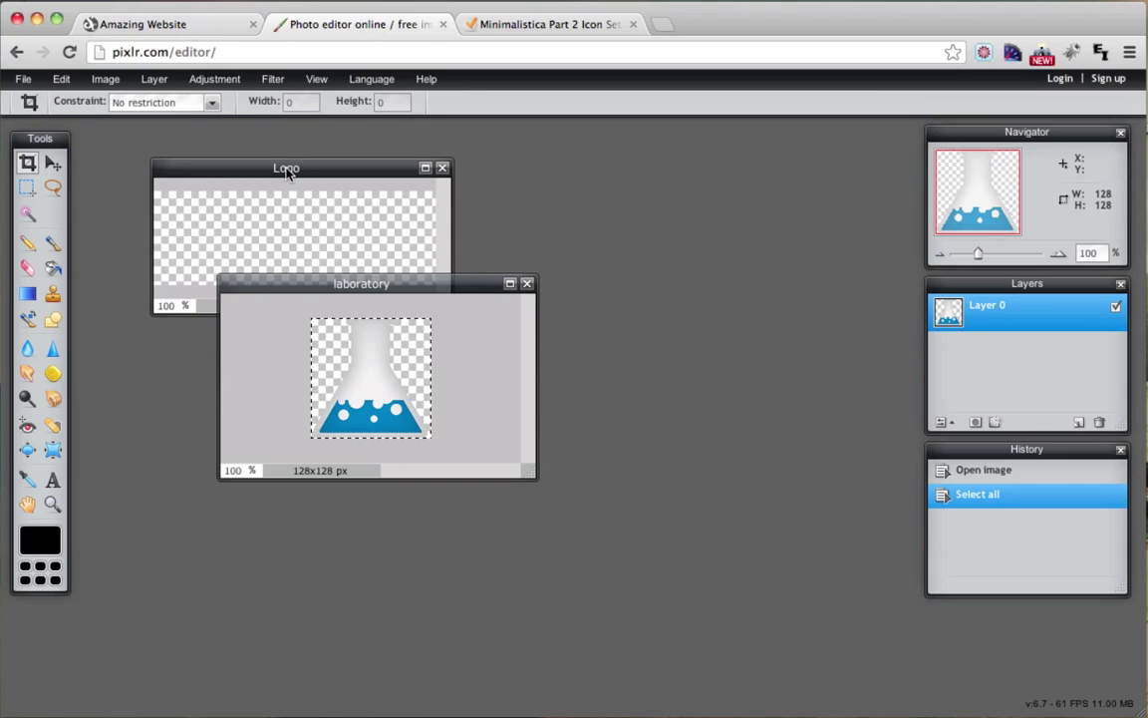
# Paste the flask into the Logo canvas as a new layer.
pyautogui.moveTo(287, 170); pyautogui.dragTo(257, 177)
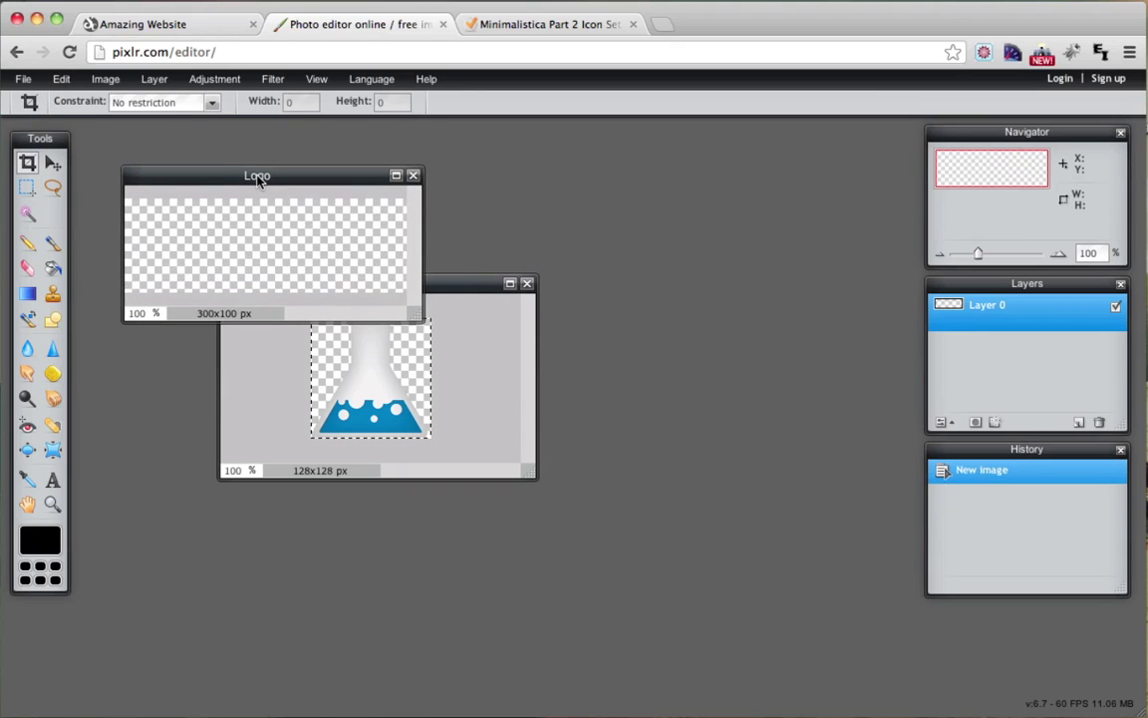
pyautogui.click(61, 80)
pyautogui.click(70, 191)
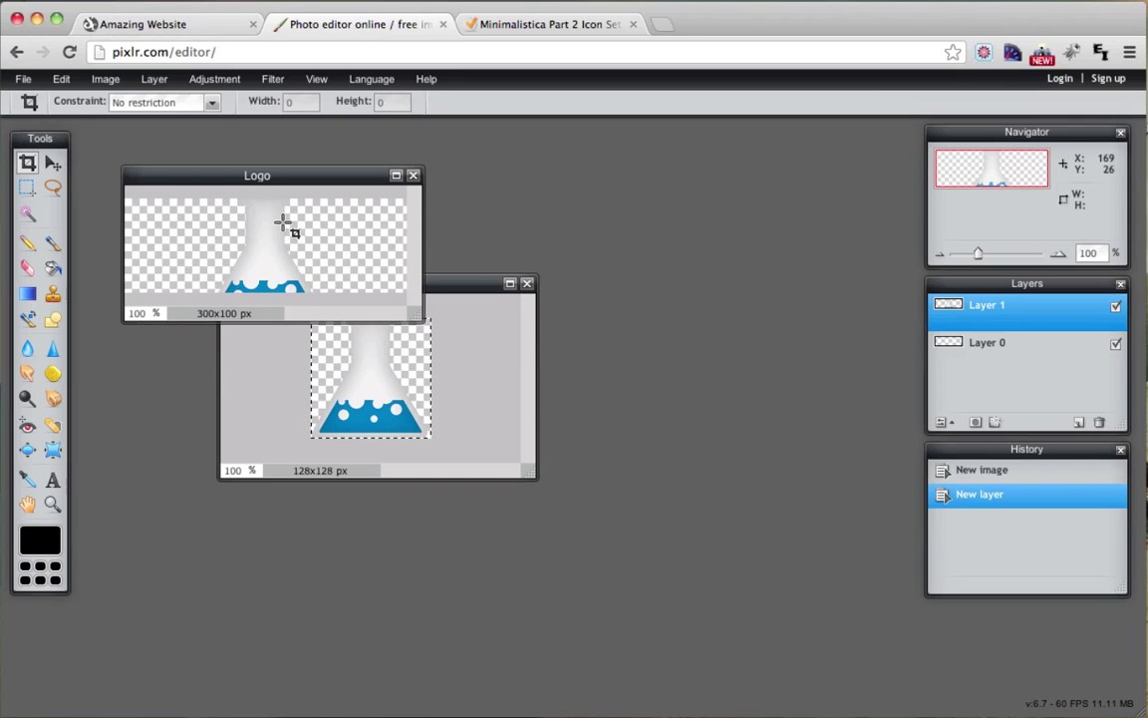
# Scale the pasted flask down with Free transform and move it to Logo's left edge.
pyautogui.click(62, 81)
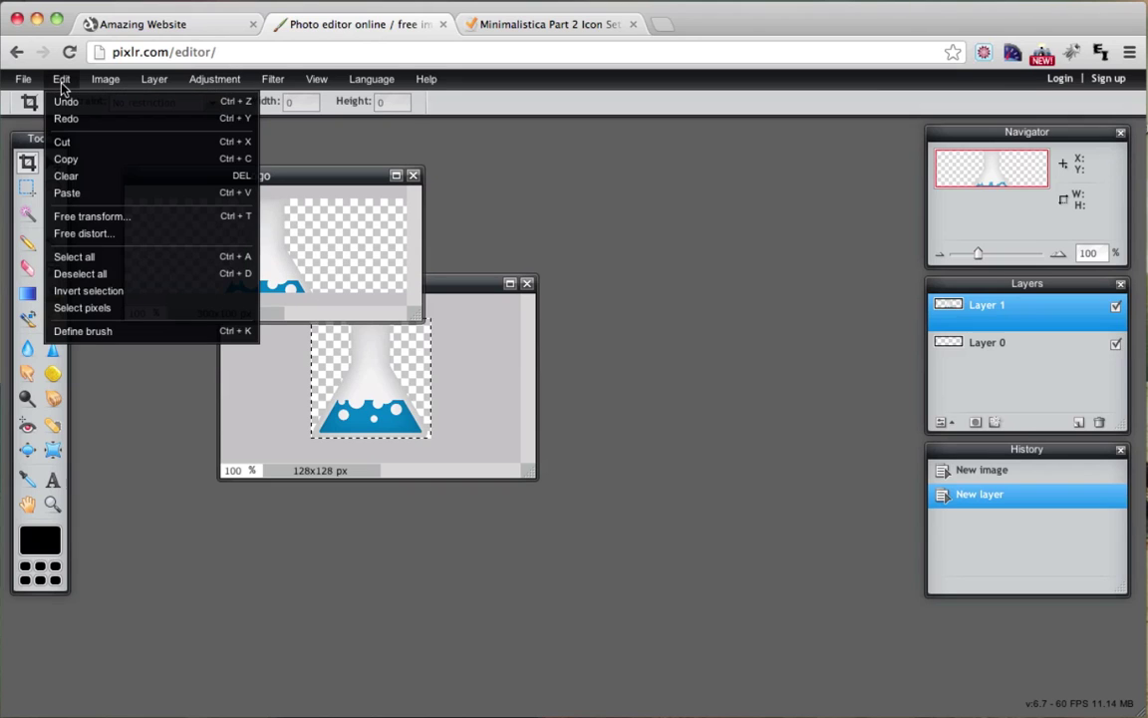
pyautogui.click(96, 219)
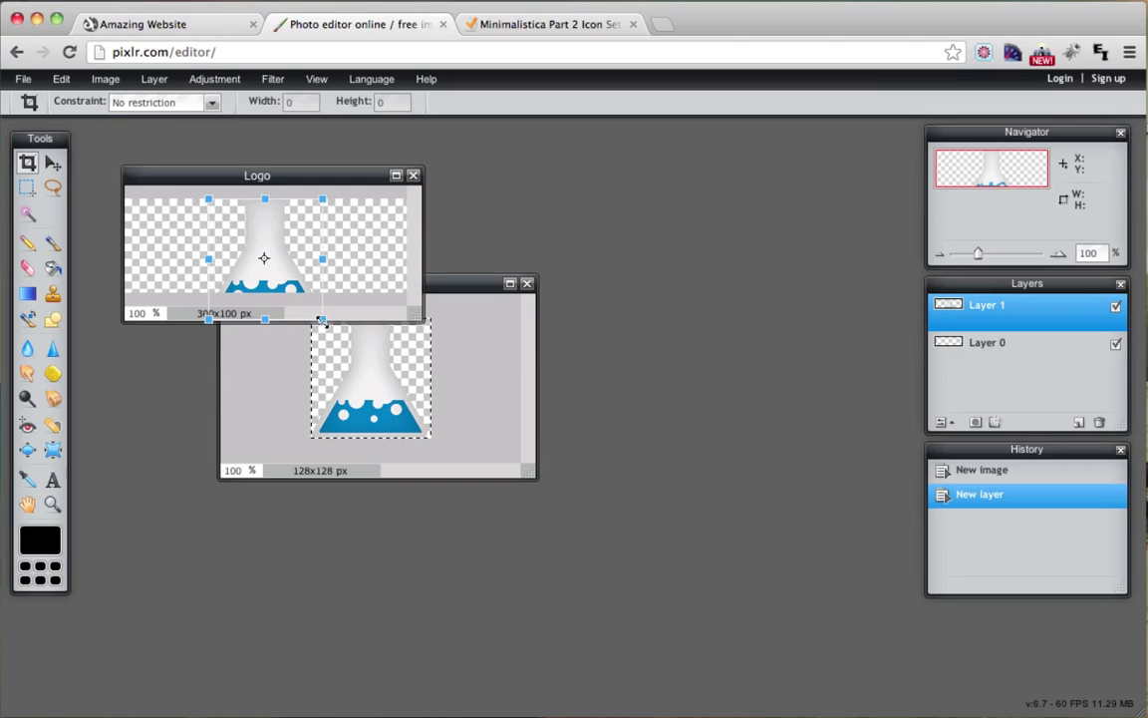
pyautogui.moveTo(321, 321); pyautogui.dragTo(290, 299)
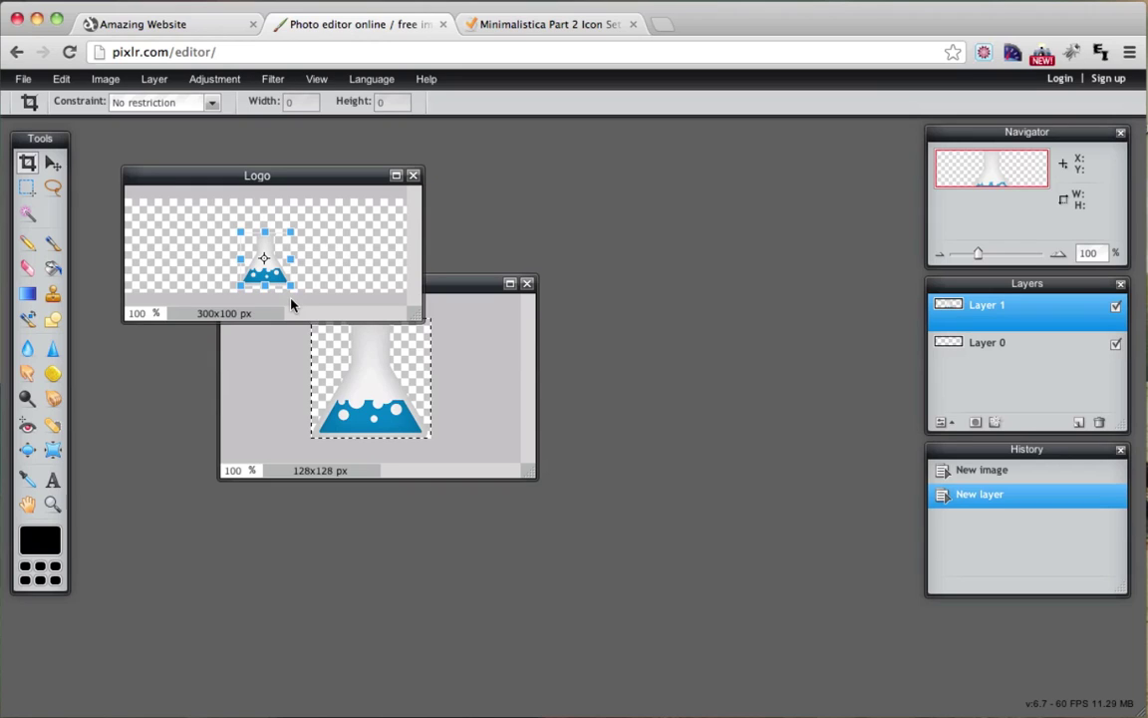
pyautogui.press('Return')
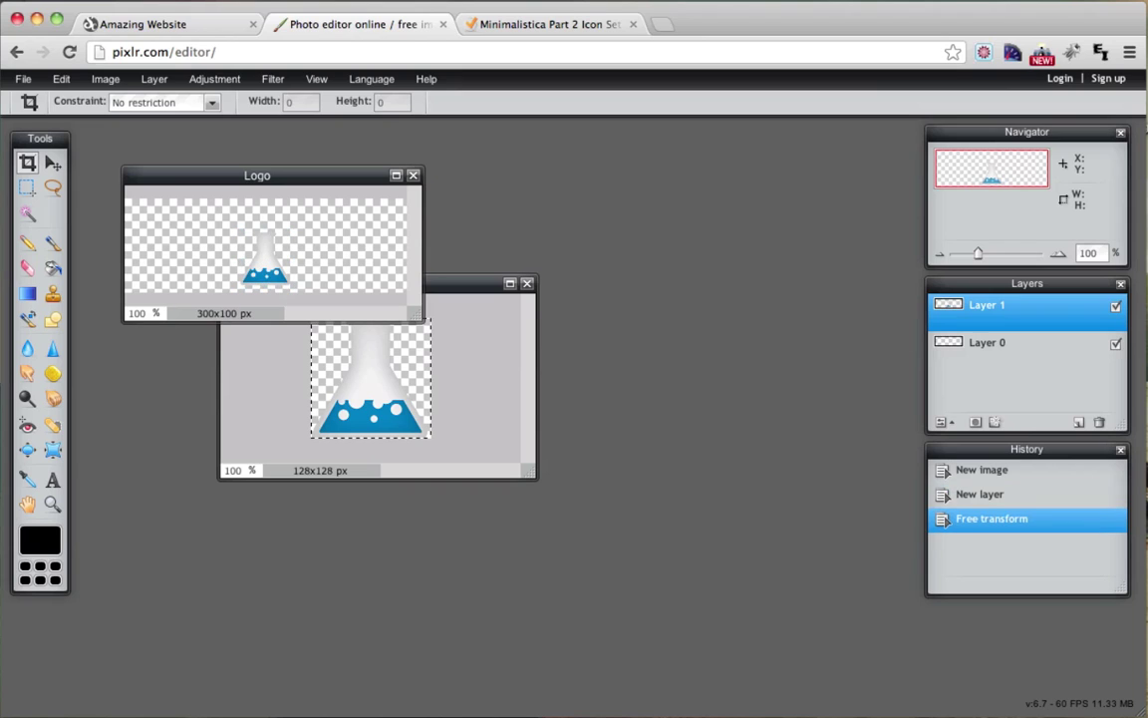
pyautogui.click(52, 162)
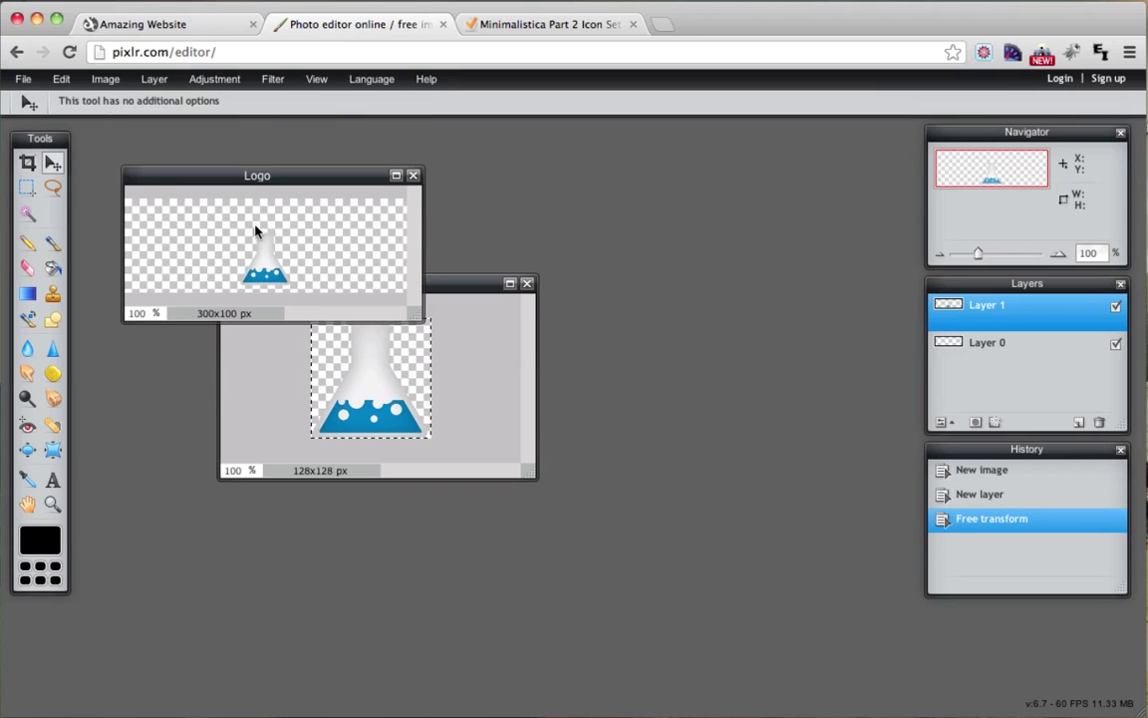
pyautogui.moveTo(257, 269); pyautogui.dragTo(153, 258)
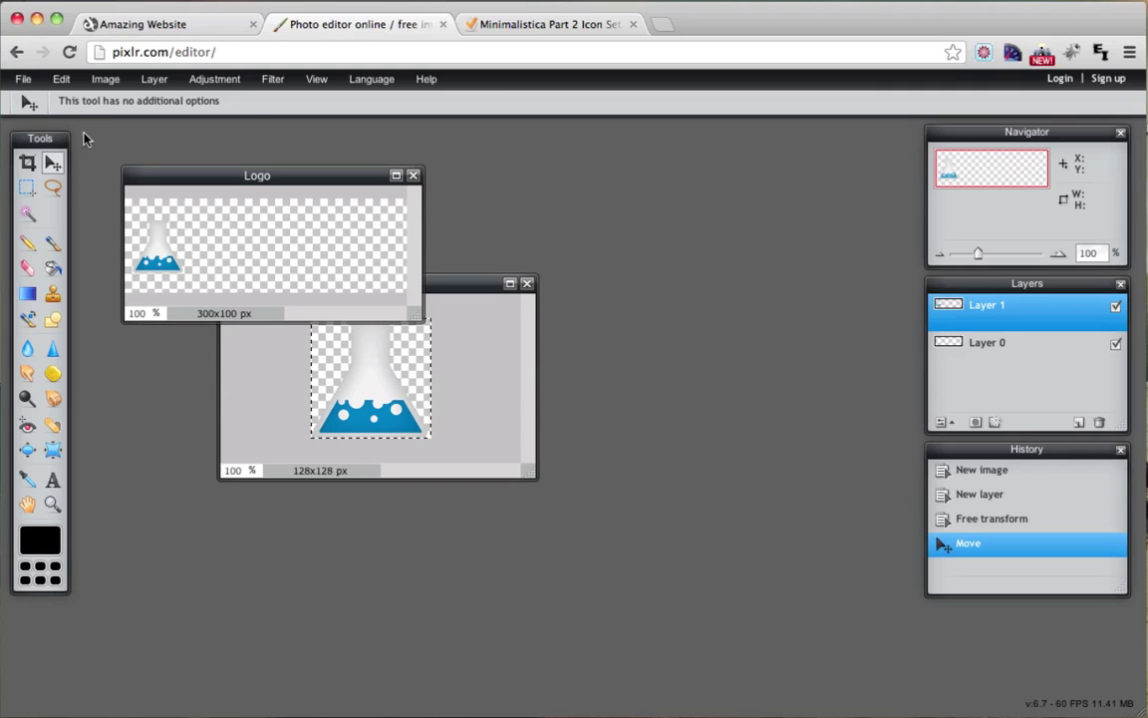
# Undo the flask's move and resize with two Edit > Undo commands.
pyautogui.click(66, 84)
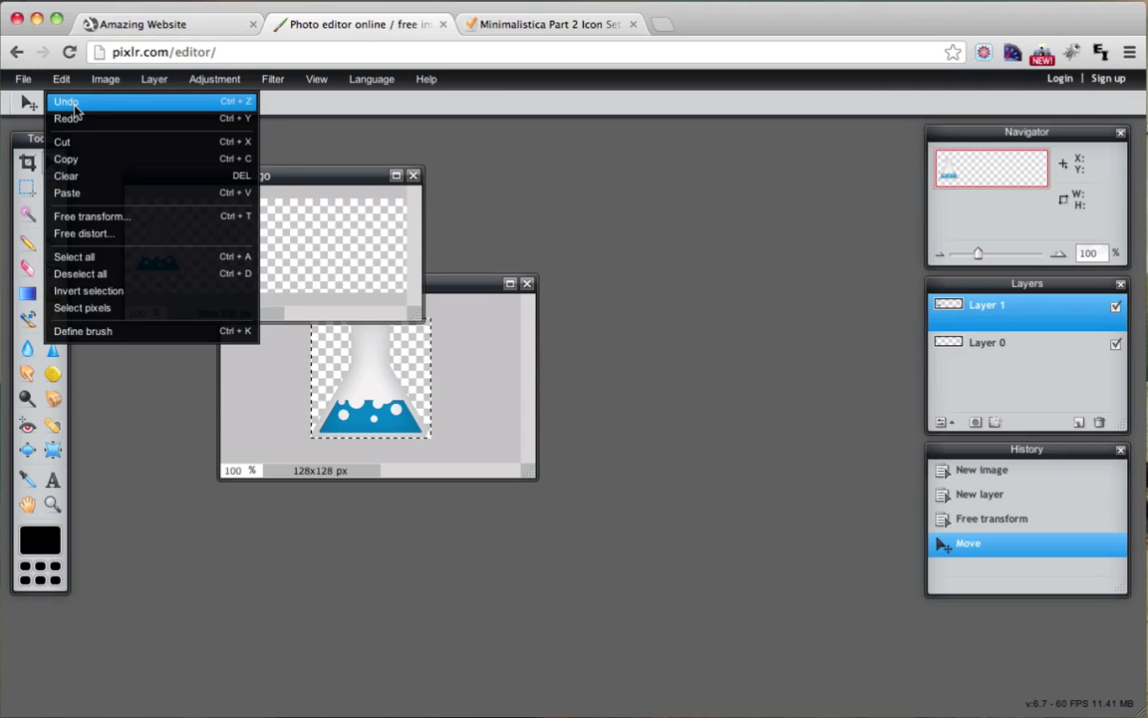
pyautogui.click(66, 101)
pyautogui.click(63, 80)
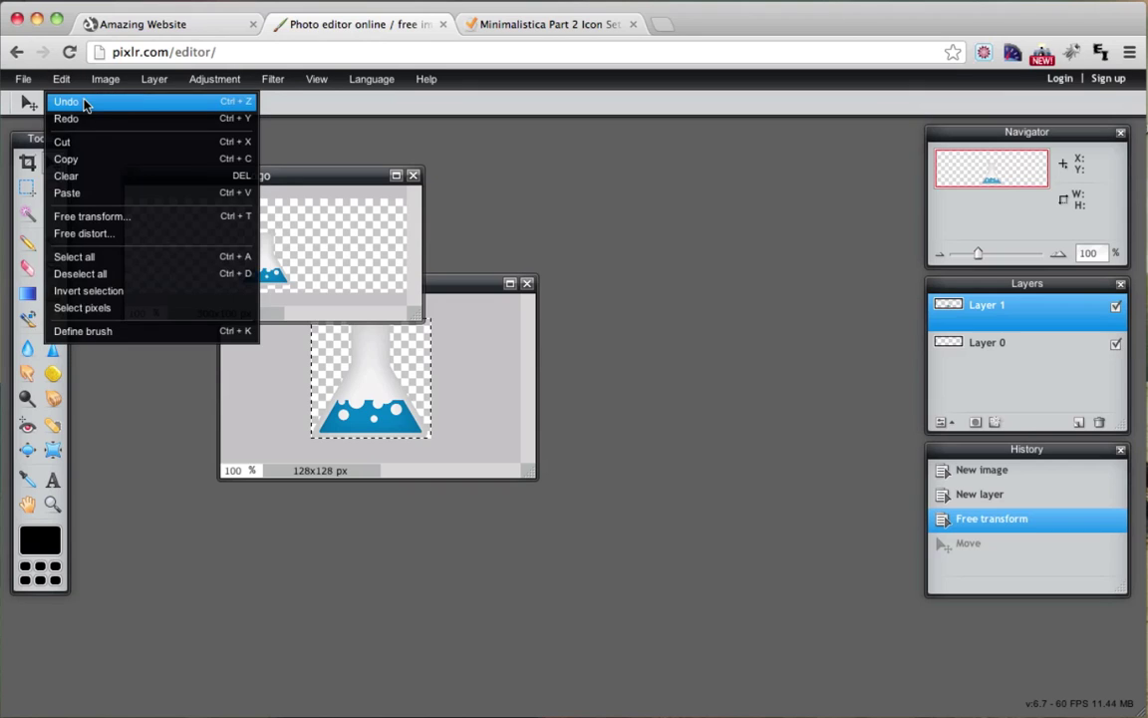
pyautogui.click(66, 100)
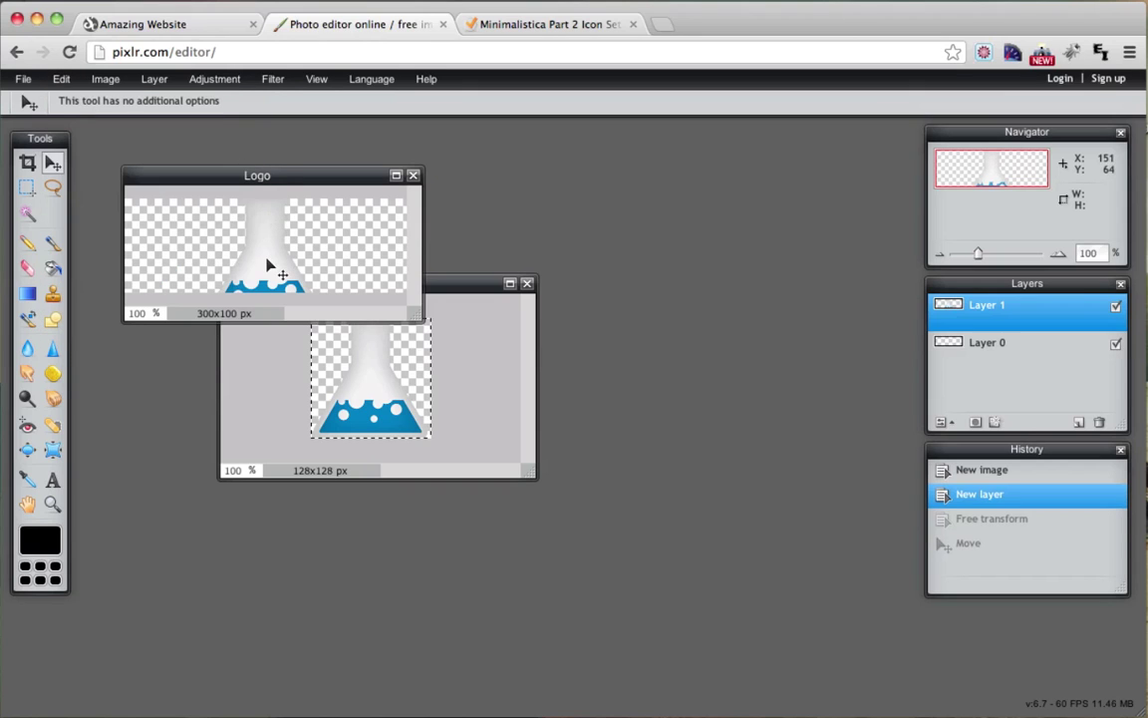
# Scale the flask down to a smaller size again with Free transform.
pyautogui.click(59, 82)
pyautogui.click(100, 217)
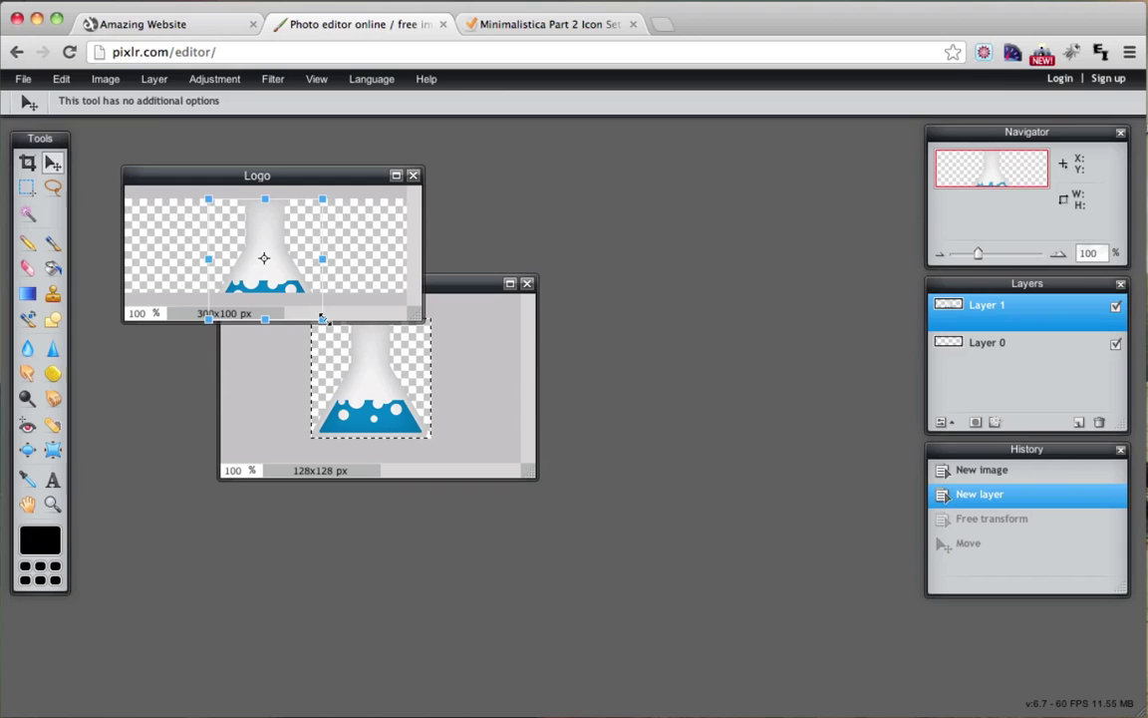
pyautogui.moveTo(321, 317); pyautogui.dragTo(322, 286)
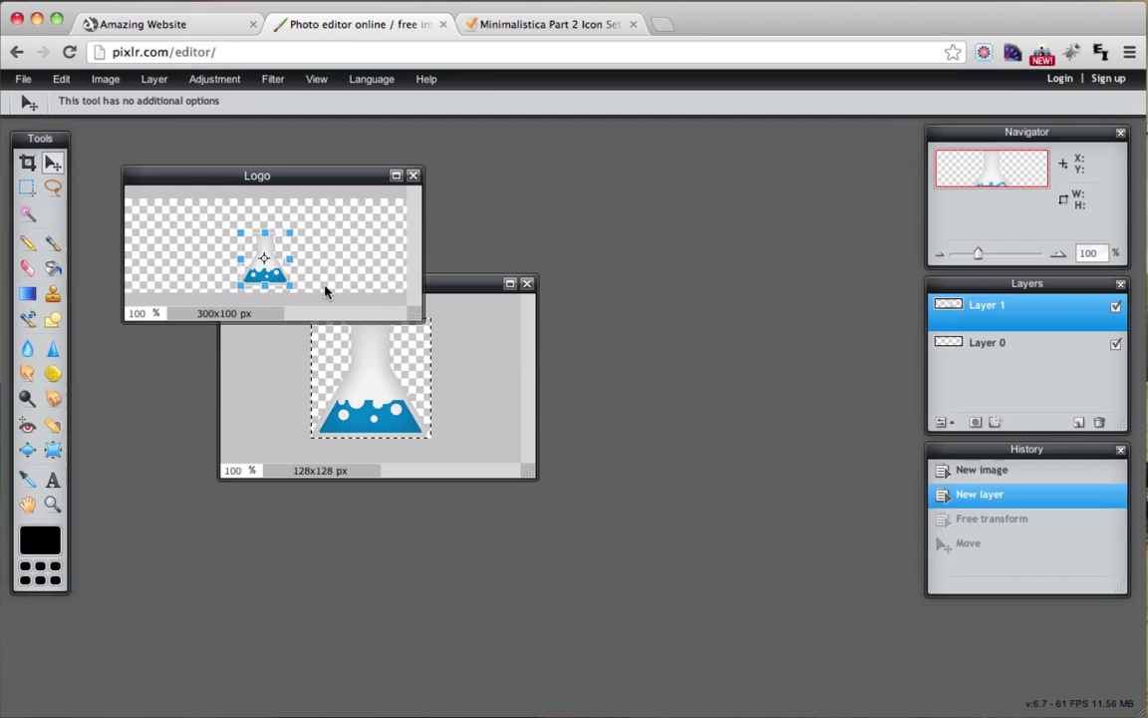
pyautogui.press('Return')
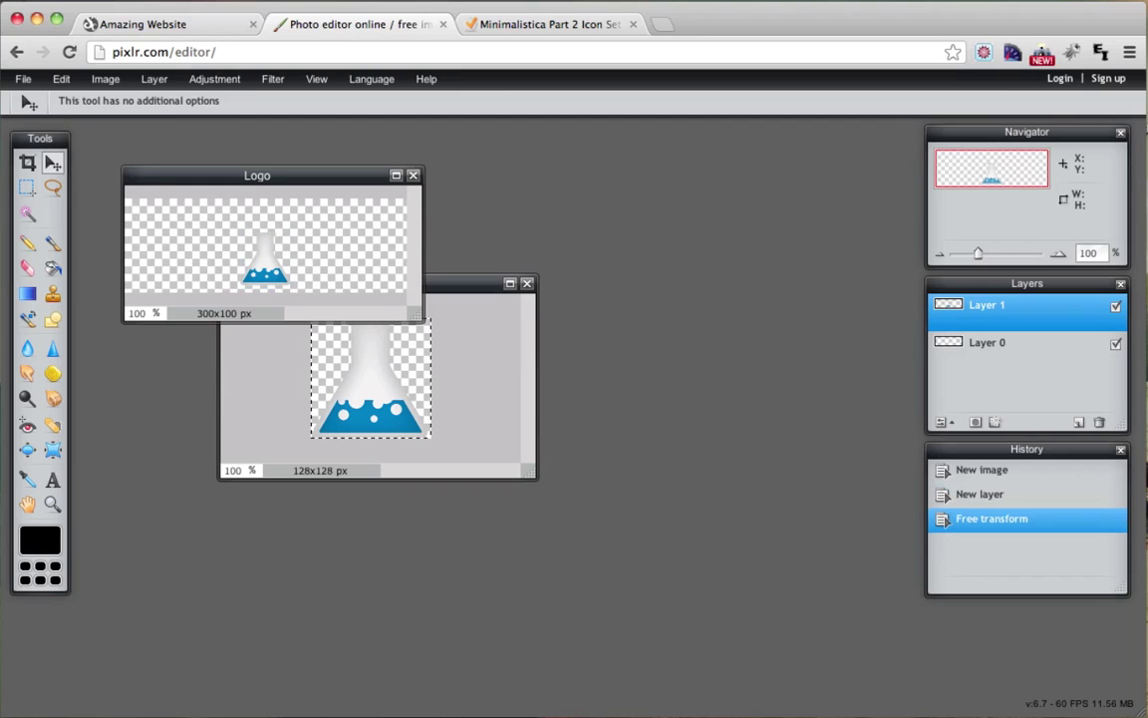
# Drag the small flask to Logo's left edge, then switch to the Amazing Website tab.
pyautogui.moveTo(272, 271); pyautogui.dragTo(160, 263)
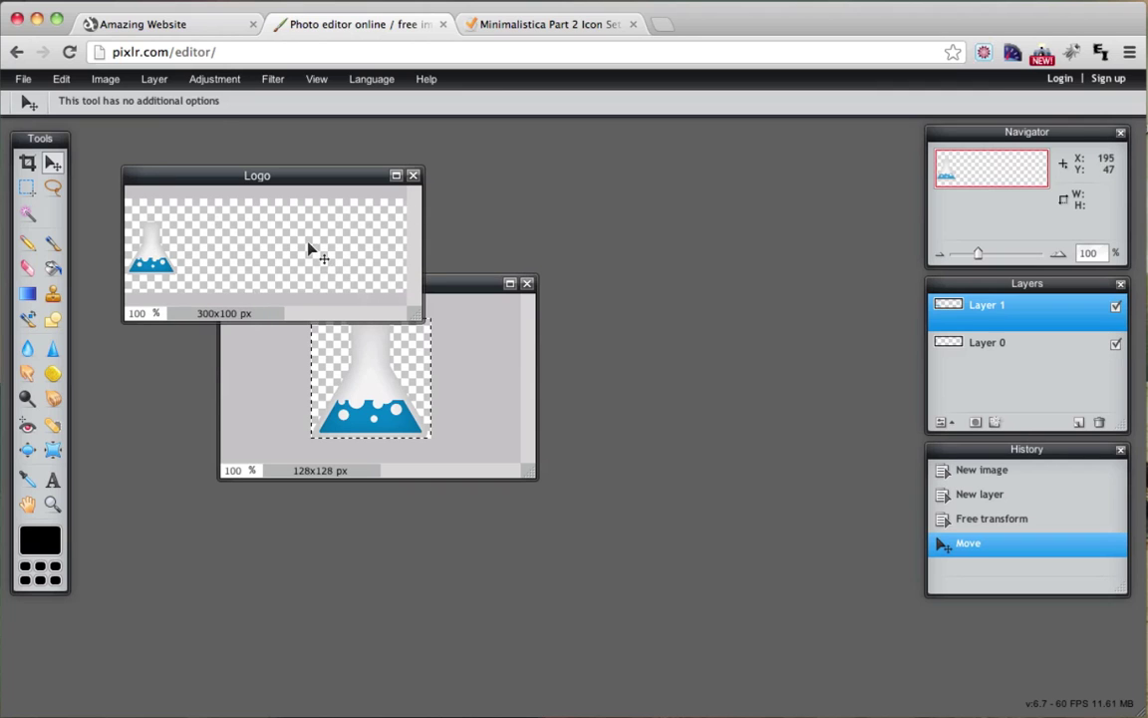
pyautogui.click(182, 27)
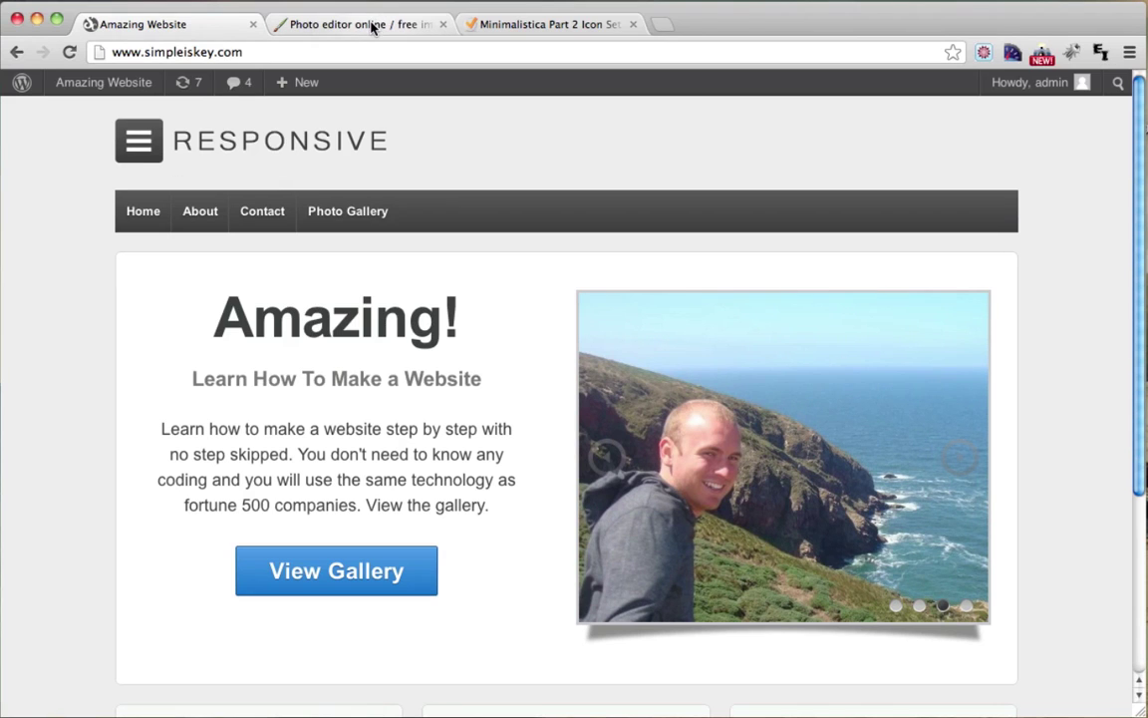
# Switch back to the Pixlr Editor tab showing the Logo canvas.
pyautogui.click(339, 25)
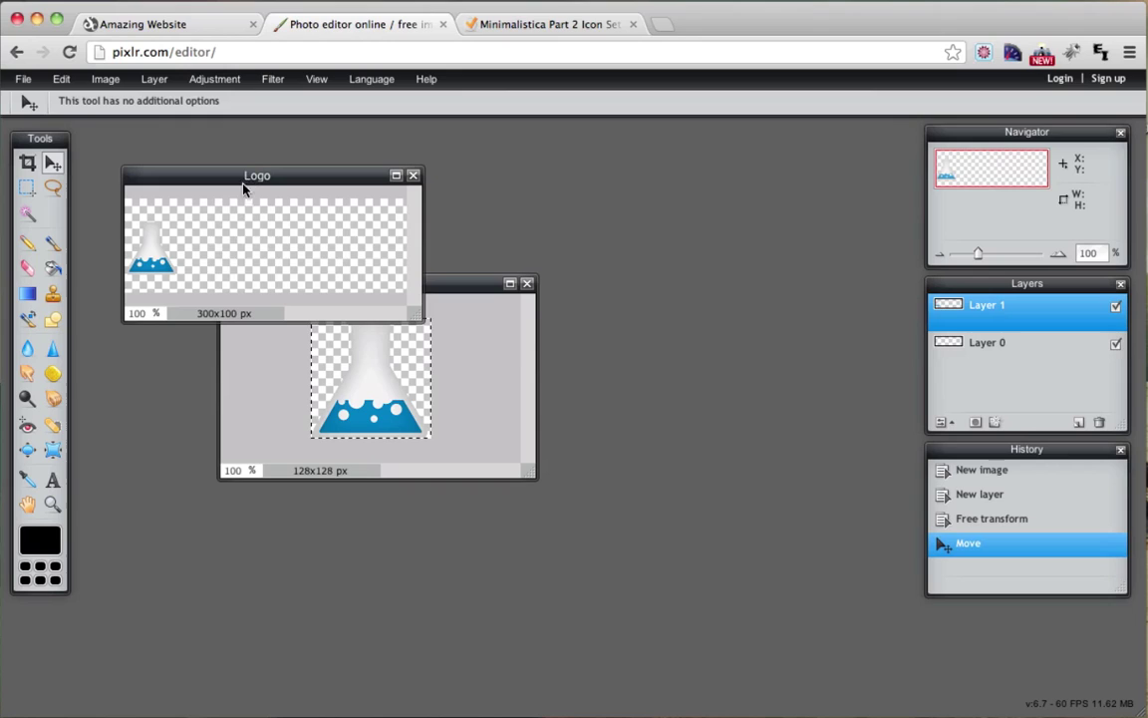
# Type 'SimpleIsKey' on the Logo canvas beside the flask.
pyautogui.click(53, 481)
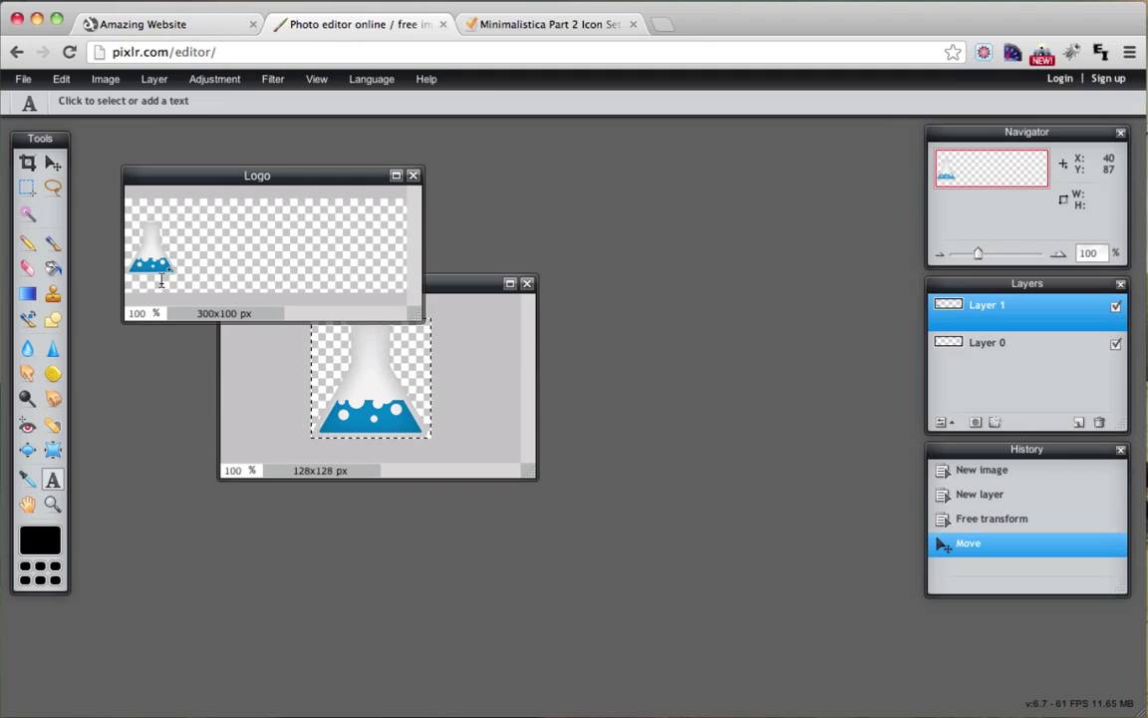
pyautogui.click(197, 239)
pyautogui.write('Si')
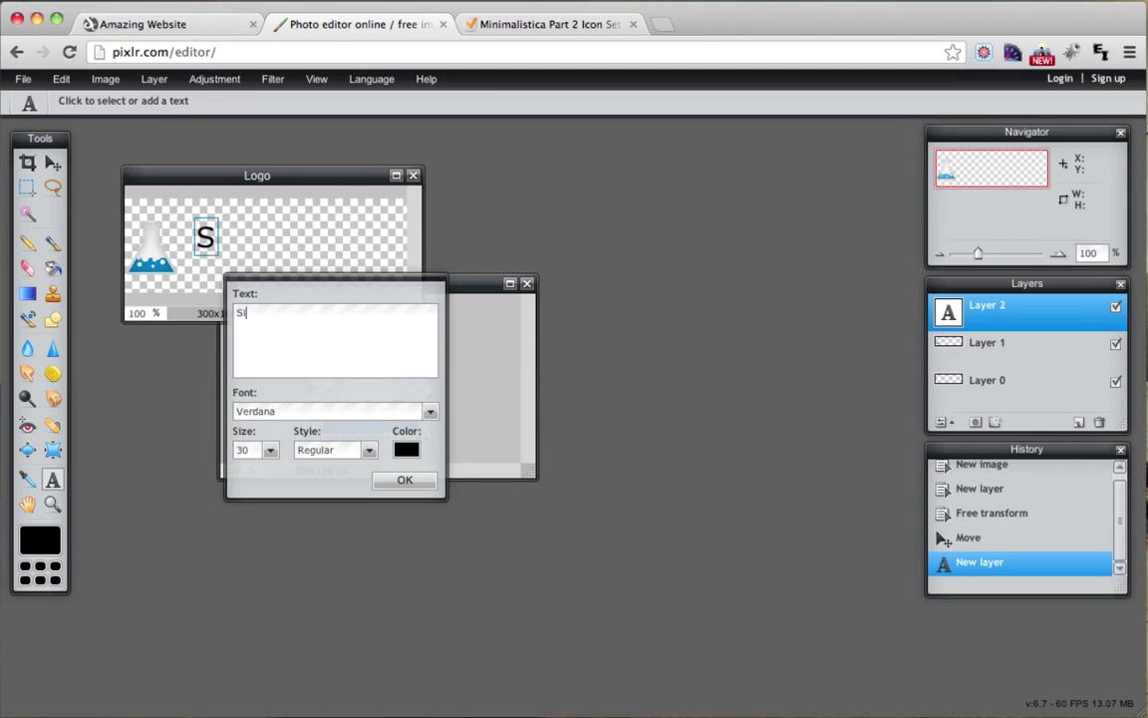
pyautogui.write('mpleI')
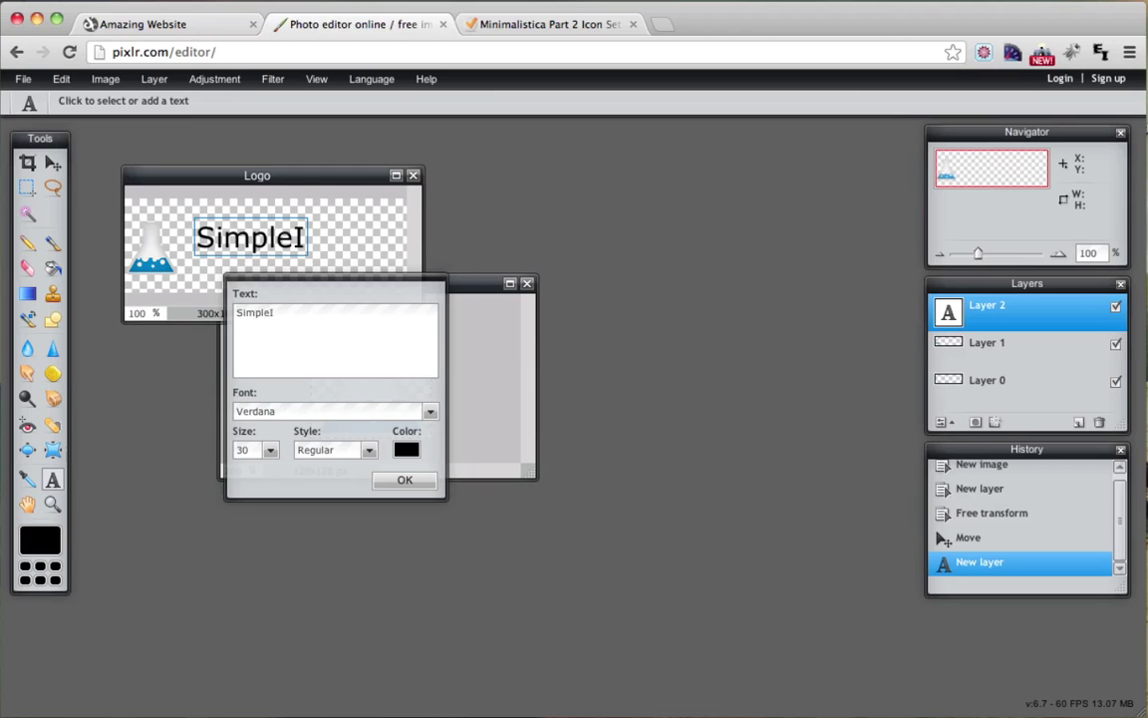
pyautogui.write('sKey')
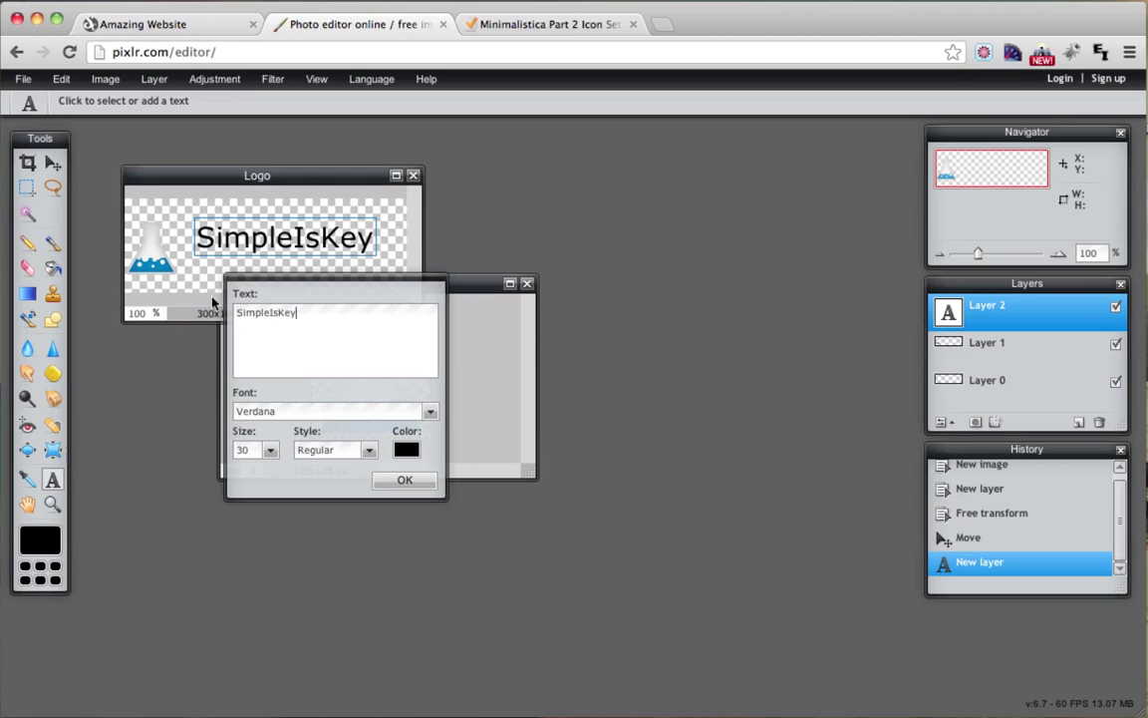
# Move the SimpleIsKey text left toward the flask, then return to the Amazing Website tab.
pyautogui.click(54, 167)
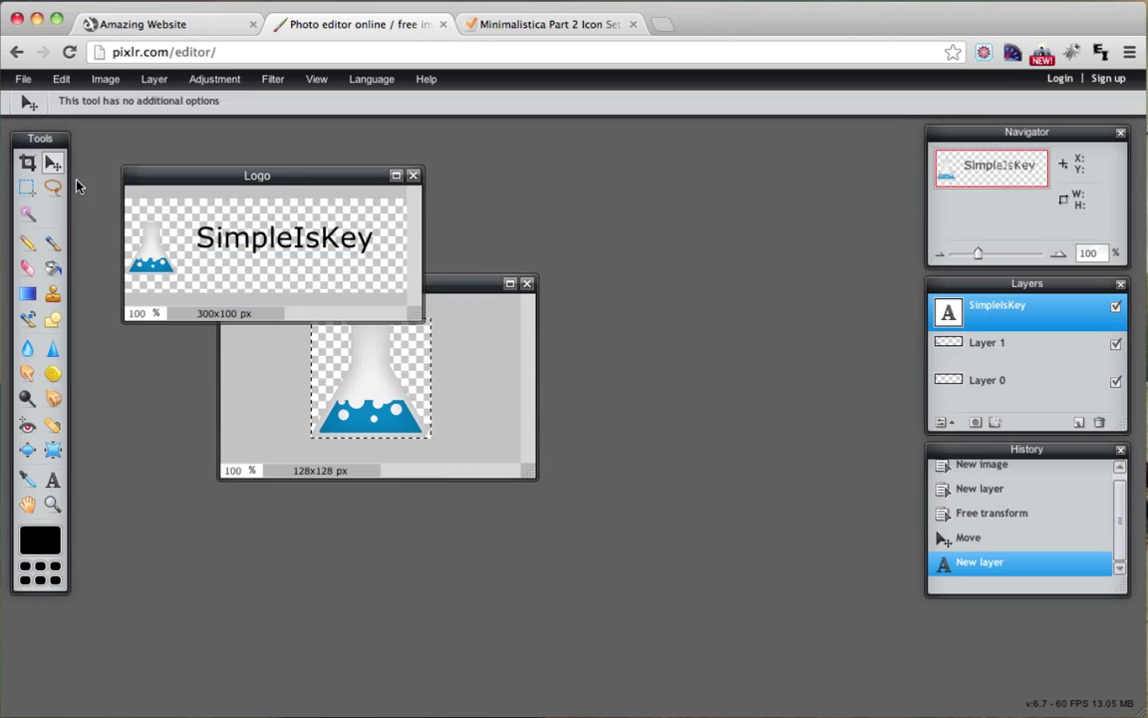
pyautogui.moveTo(325, 239)
pyautogui.mouseDown()
pyautogui.moveTo(303, 244)
pyautogui.moveTo(324, 261)
pyautogui.mouseUp()
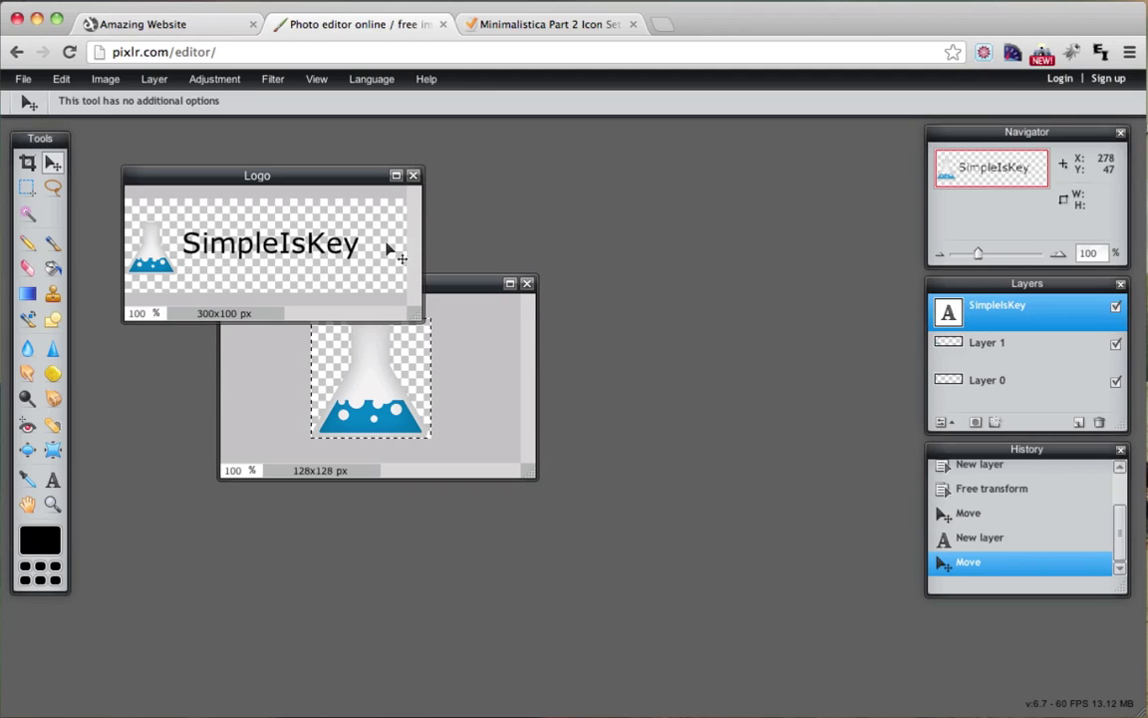
pyautogui.click(177, 24)
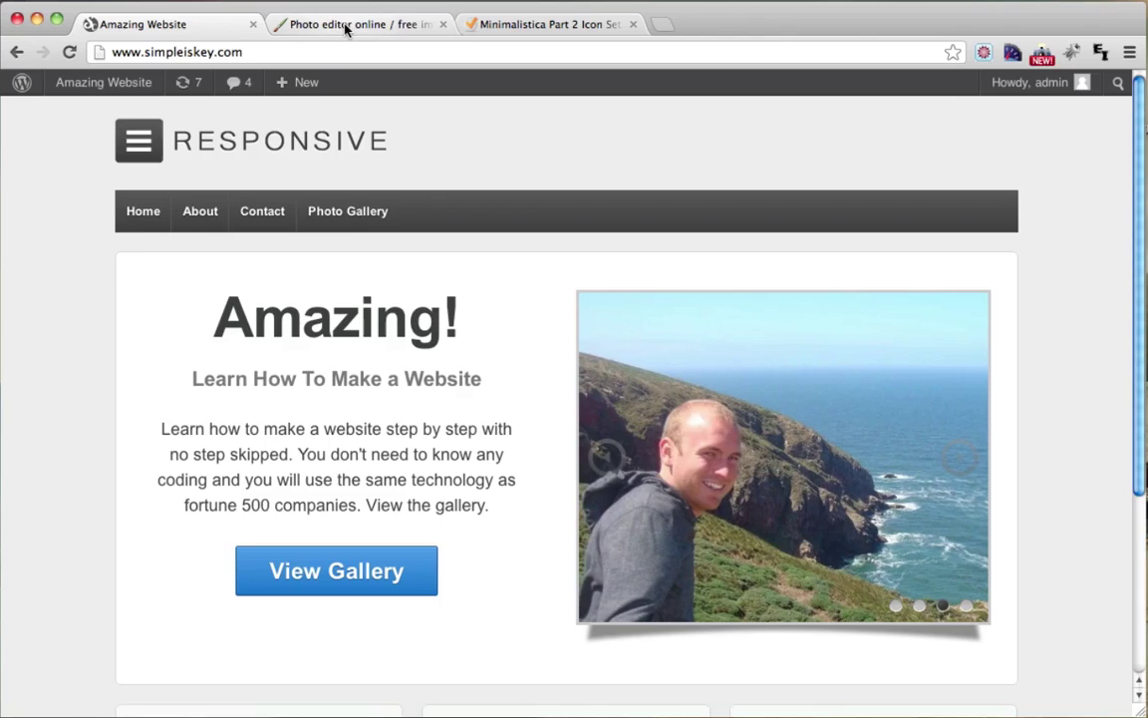
# Back in Pixlr, add a text line 'Learn How To Make a Website' under SimpleIsKey.
pyautogui.click(345, 26)
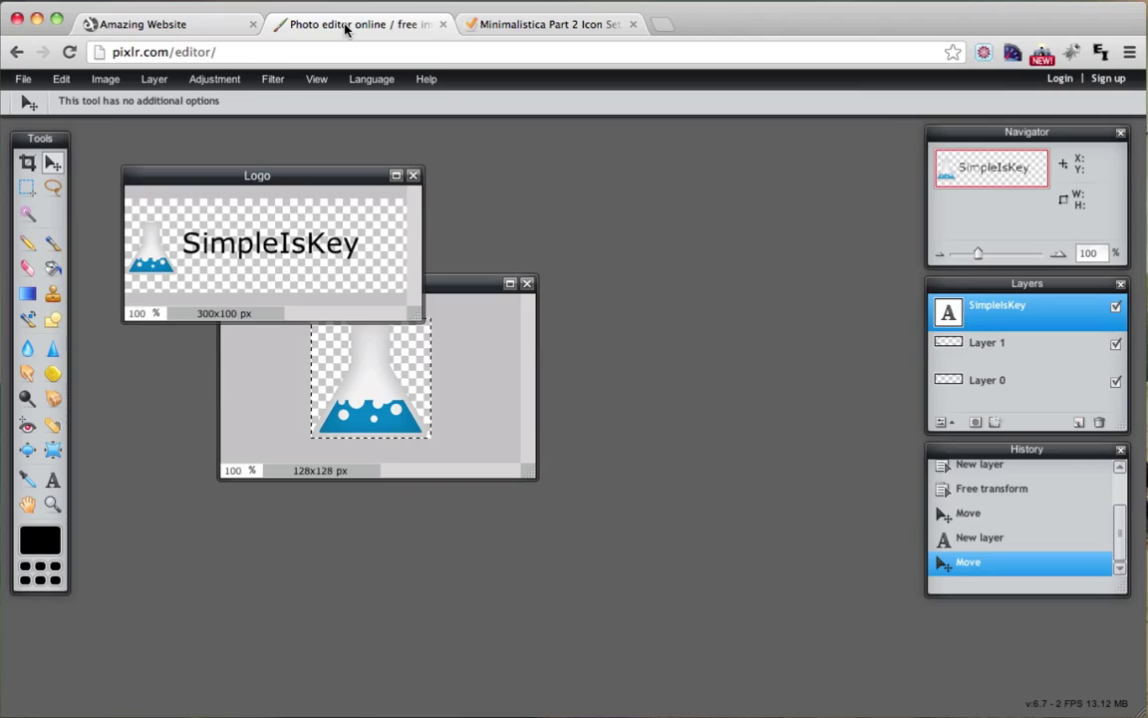
pyautogui.click(53, 481)
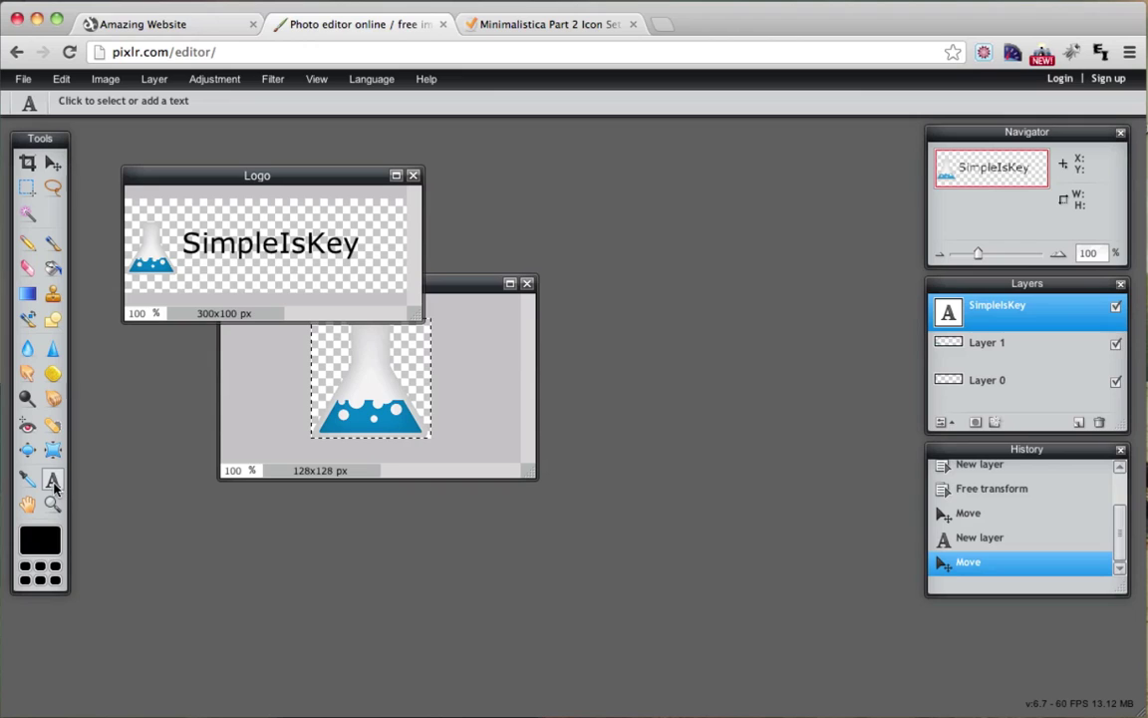
pyautogui.click(200, 289)
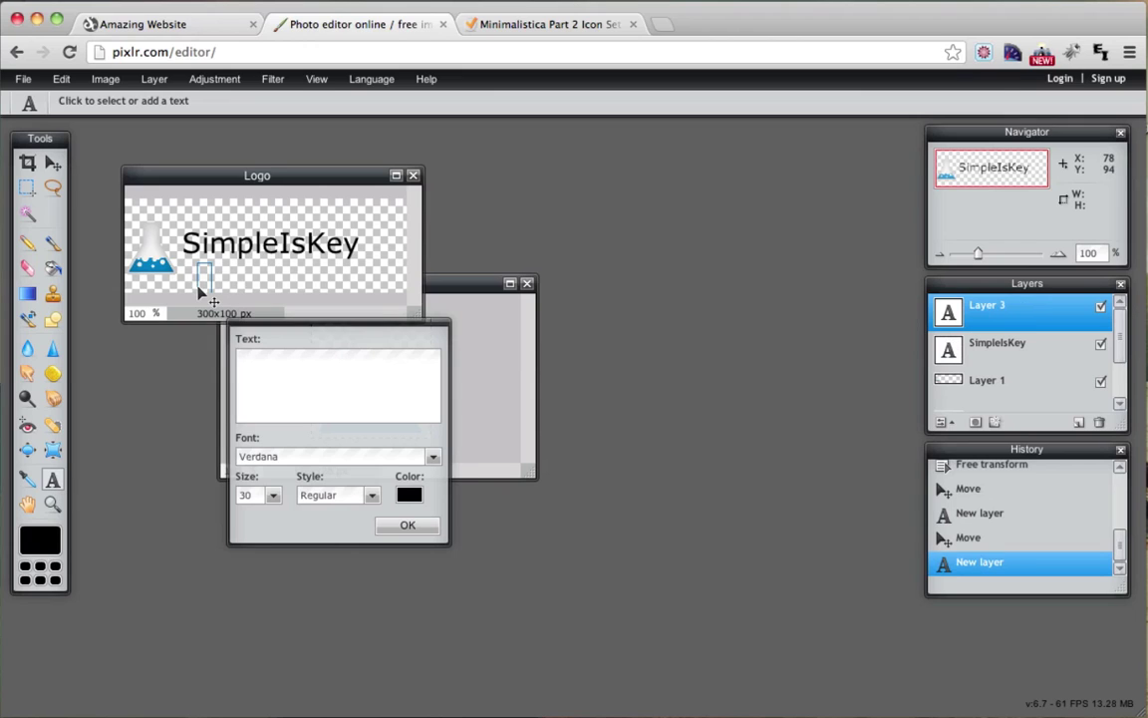
pyautogui.write('Learn How ')
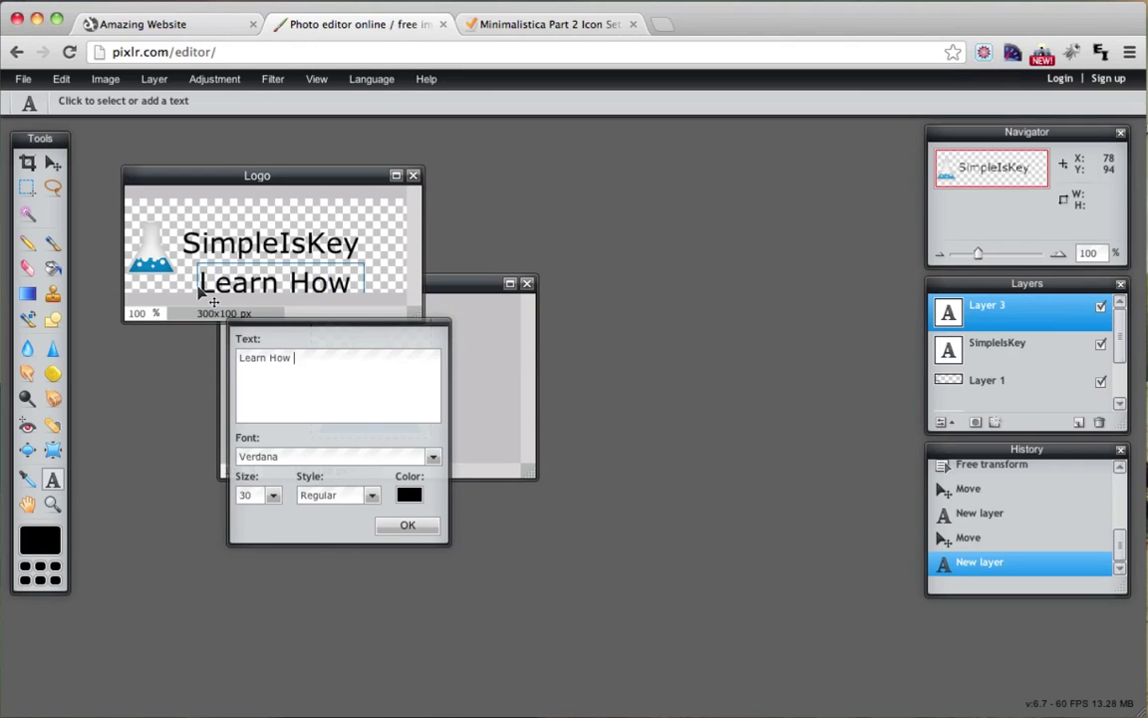
pyautogui.write('To Make a Website')
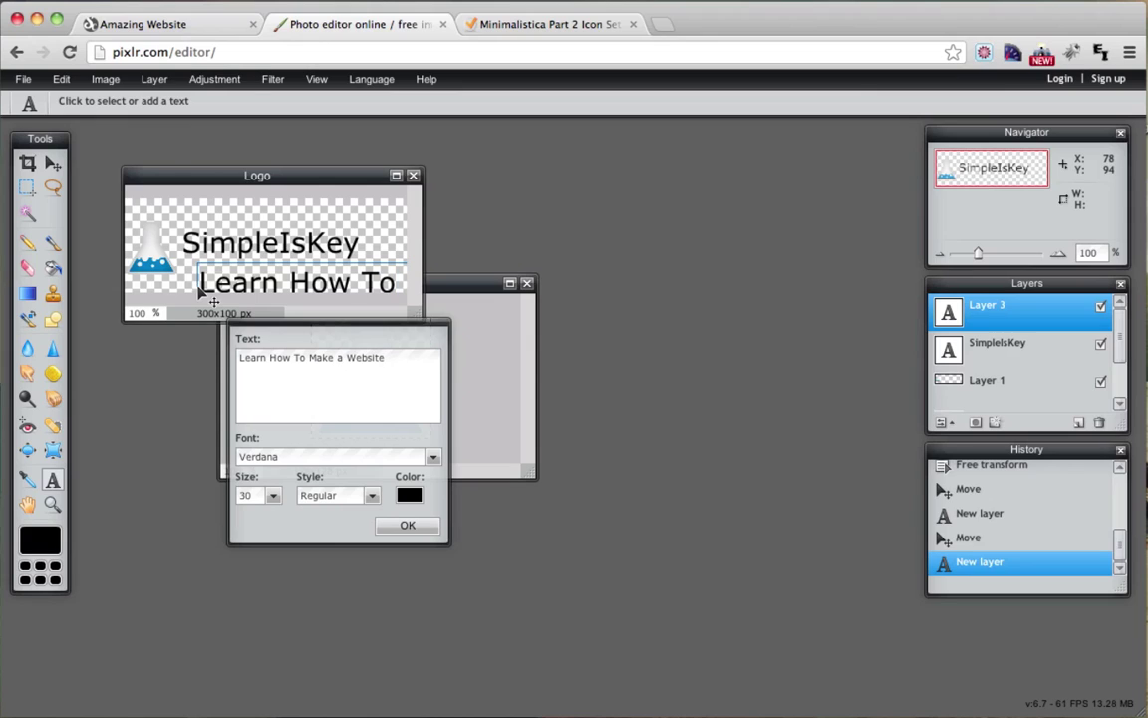
# Set the tagline's font size to 10.
pyautogui.click(272, 495)
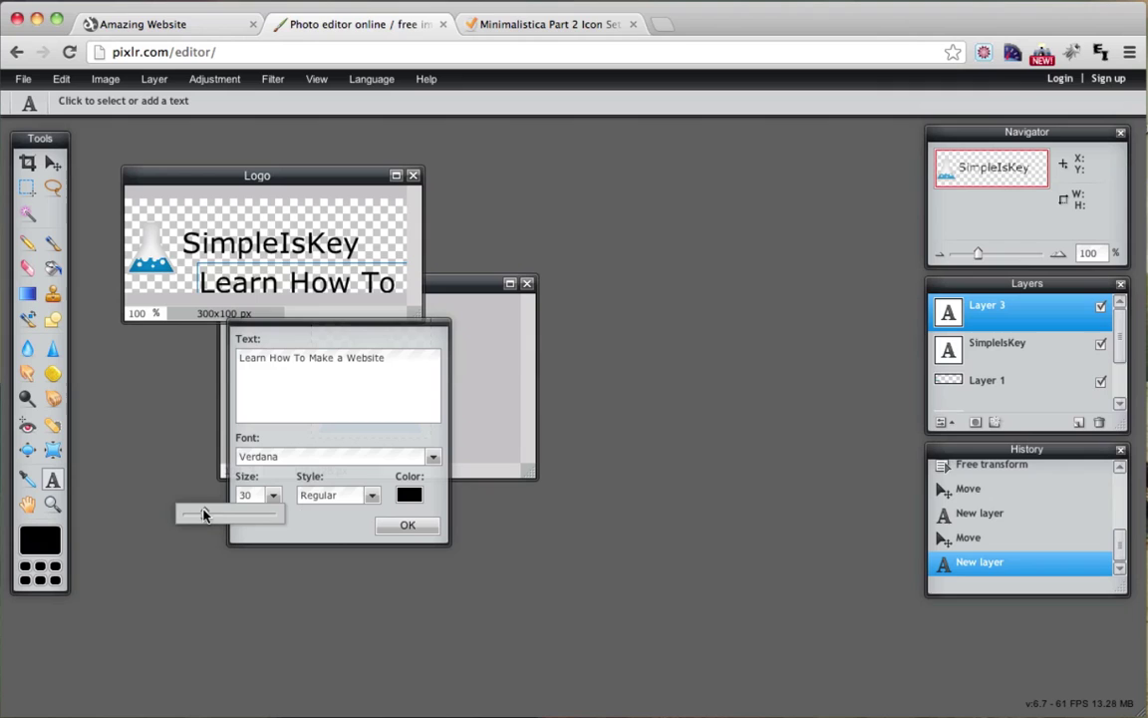
pyautogui.moveTo(205, 513); pyautogui.dragTo(187, 517)
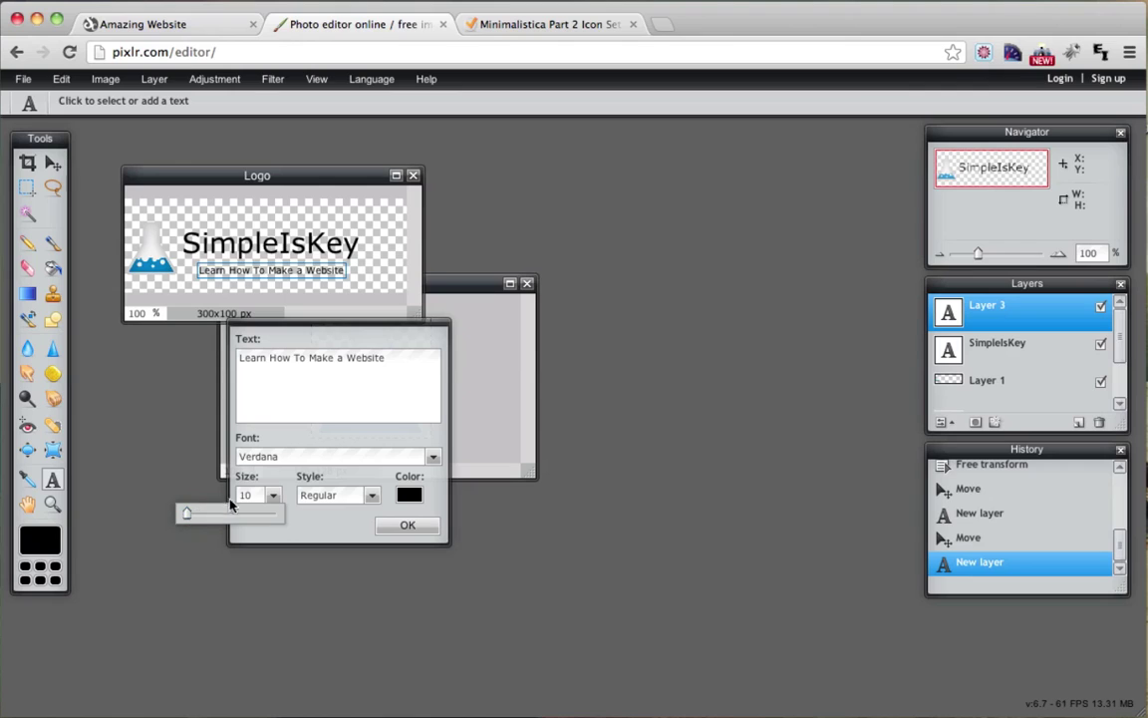
pyautogui.click(256, 497)
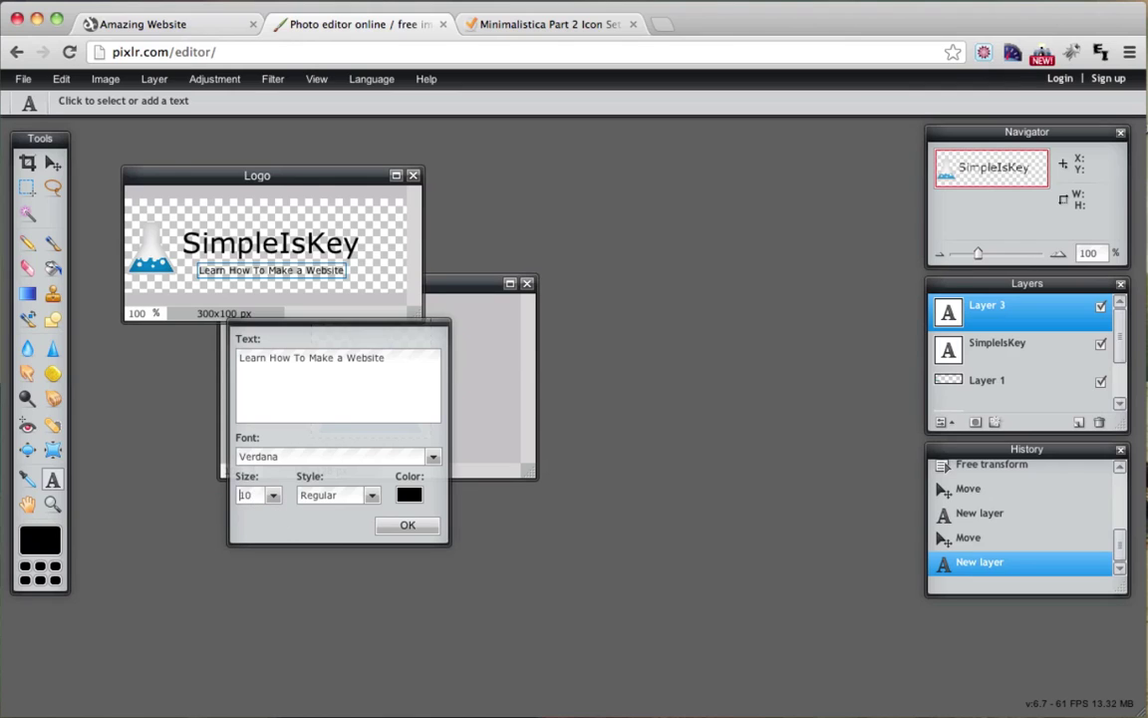
pyautogui.press('BackSpace')
pyautogui.write('1')
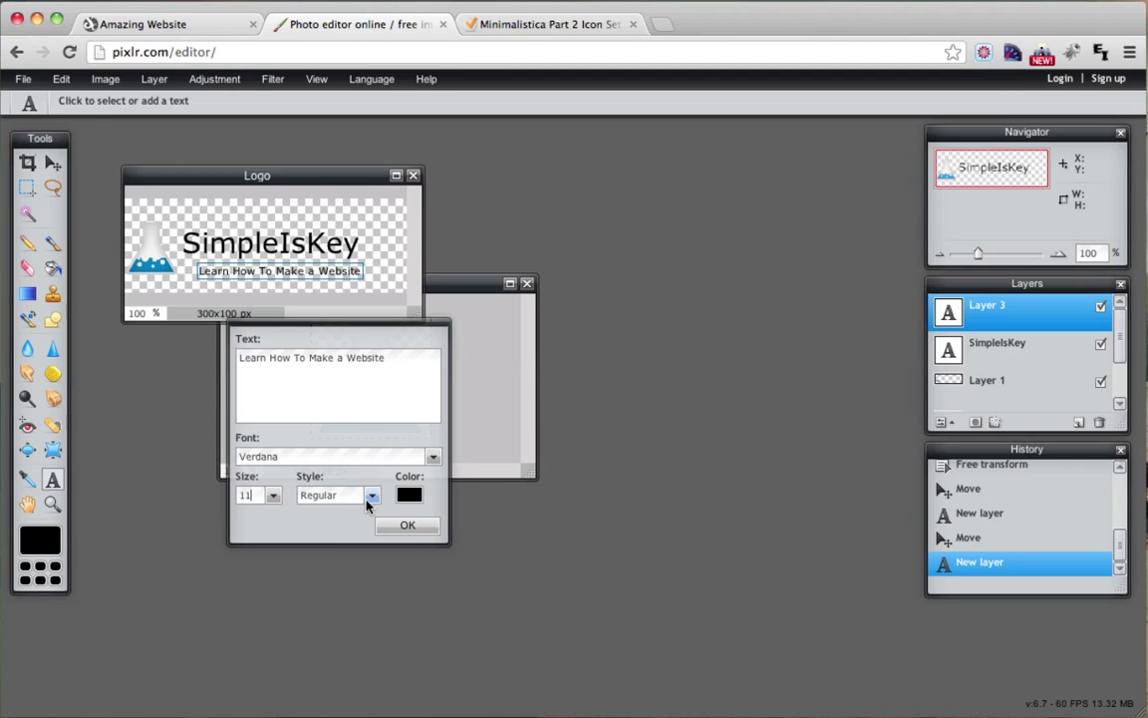
pyautogui.press('BackSpace')
pyautogui.write('0')
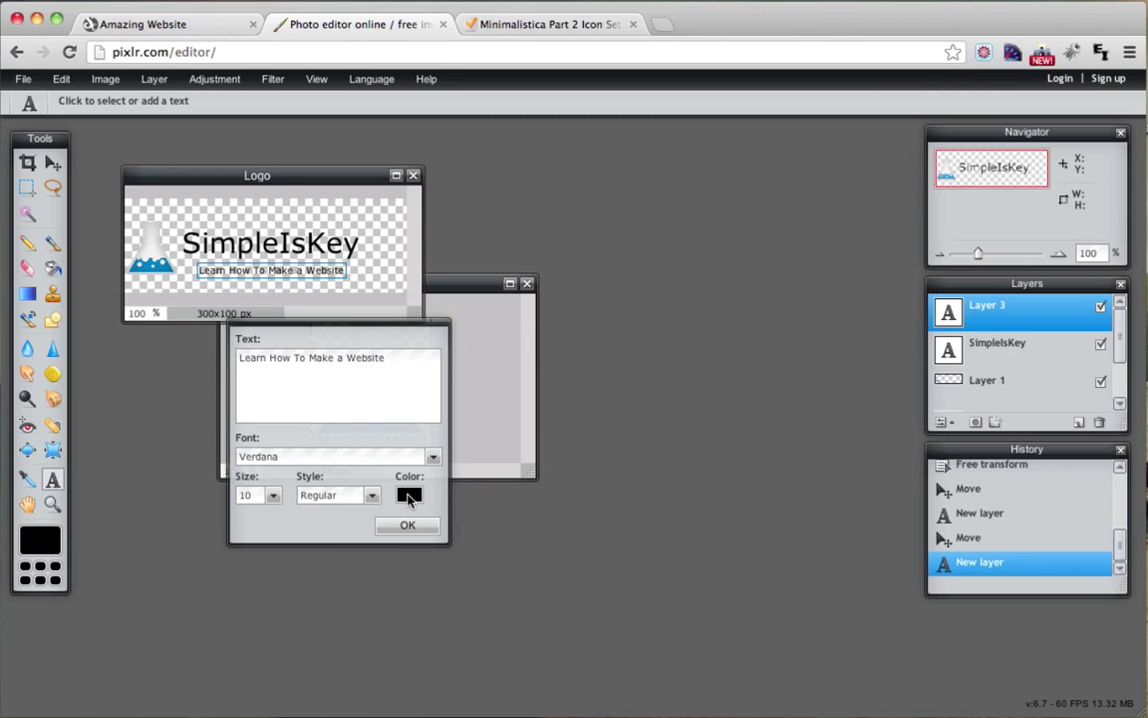
# Change the tagline text colour to mid grey (757575).
pyautogui.click(409, 496)
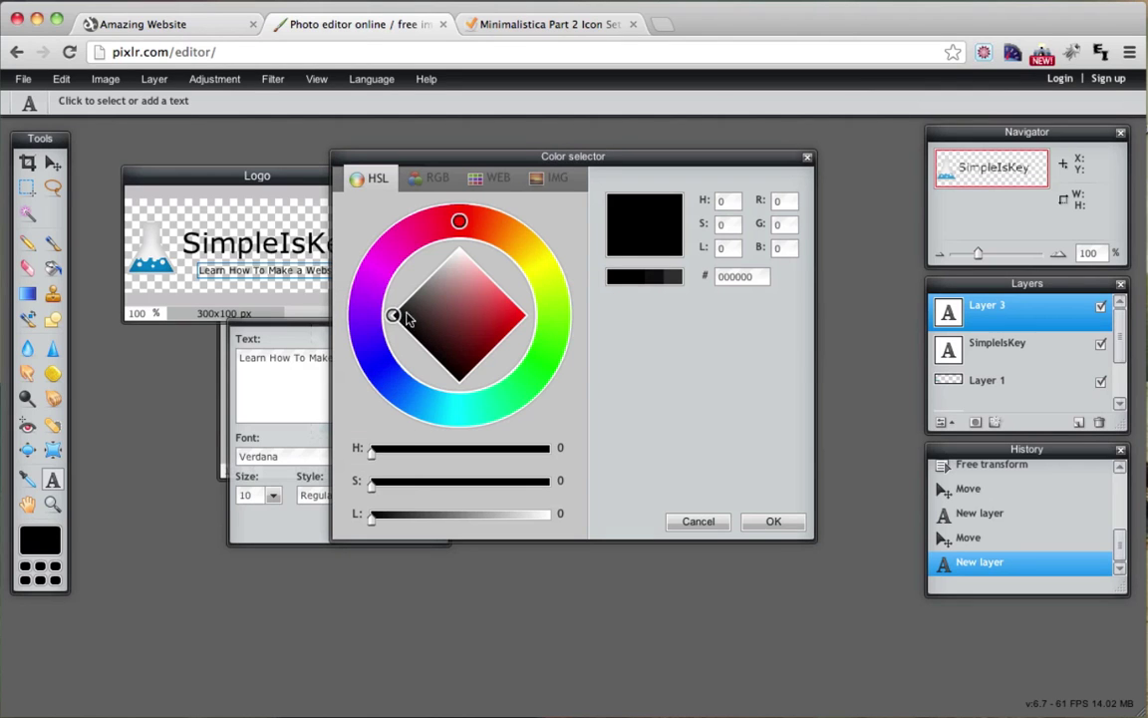
pyautogui.click(702, 522)
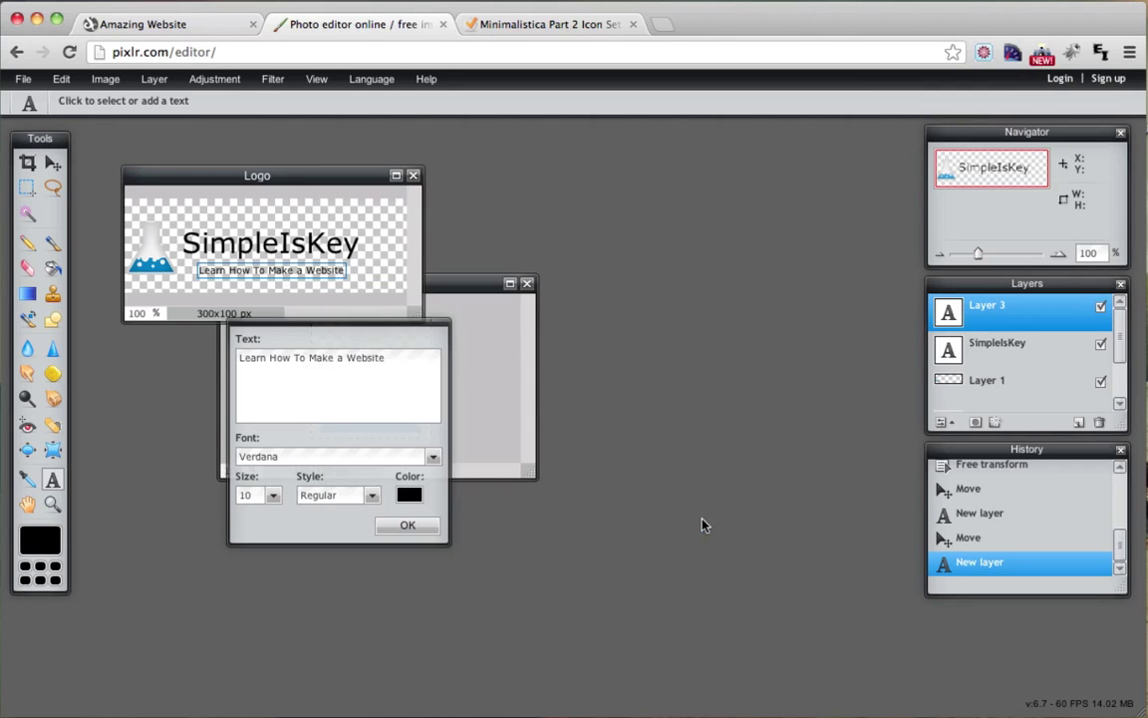
pyautogui.click(408, 496)
pyautogui.moveTo(395, 315)
pyautogui.mouseDown()
pyautogui.moveTo(441, 269)
pyautogui.moveTo(410, 300)
pyautogui.moveTo(416, 292)
pyautogui.moveTo(368, 255)
pyautogui.moveTo(431, 269)
pyautogui.moveTo(393, 291)
pyautogui.moveTo(406, 269)
pyautogui.mouseUp()
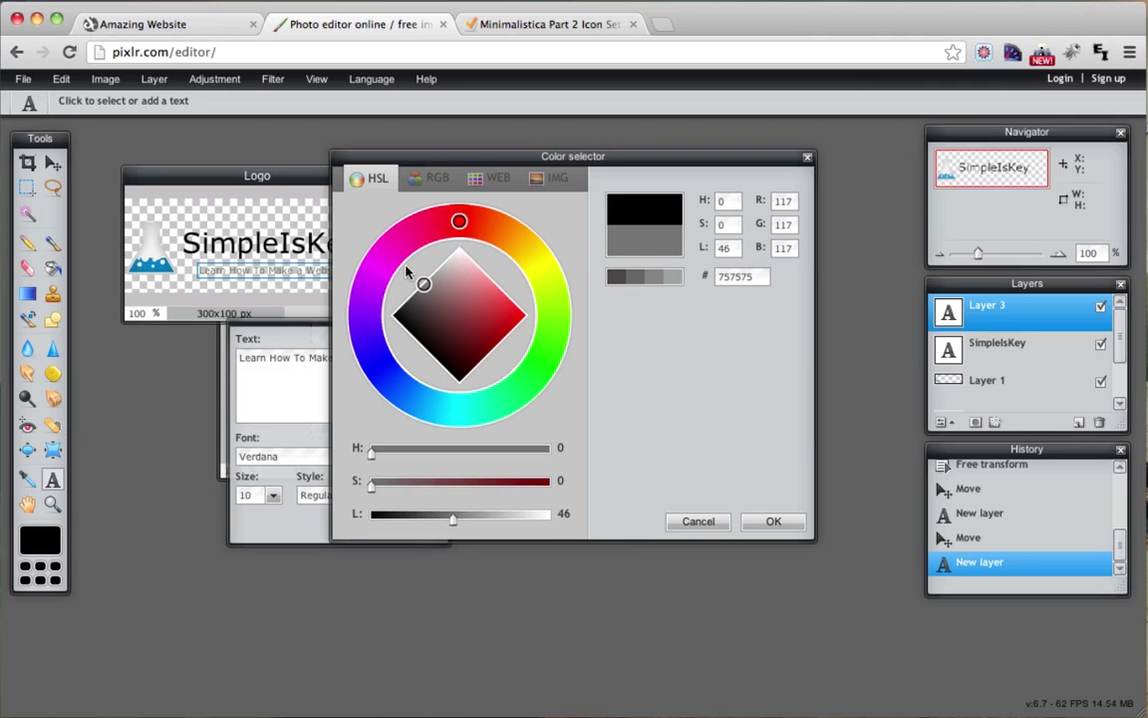
pyautogui.click(770, 521)
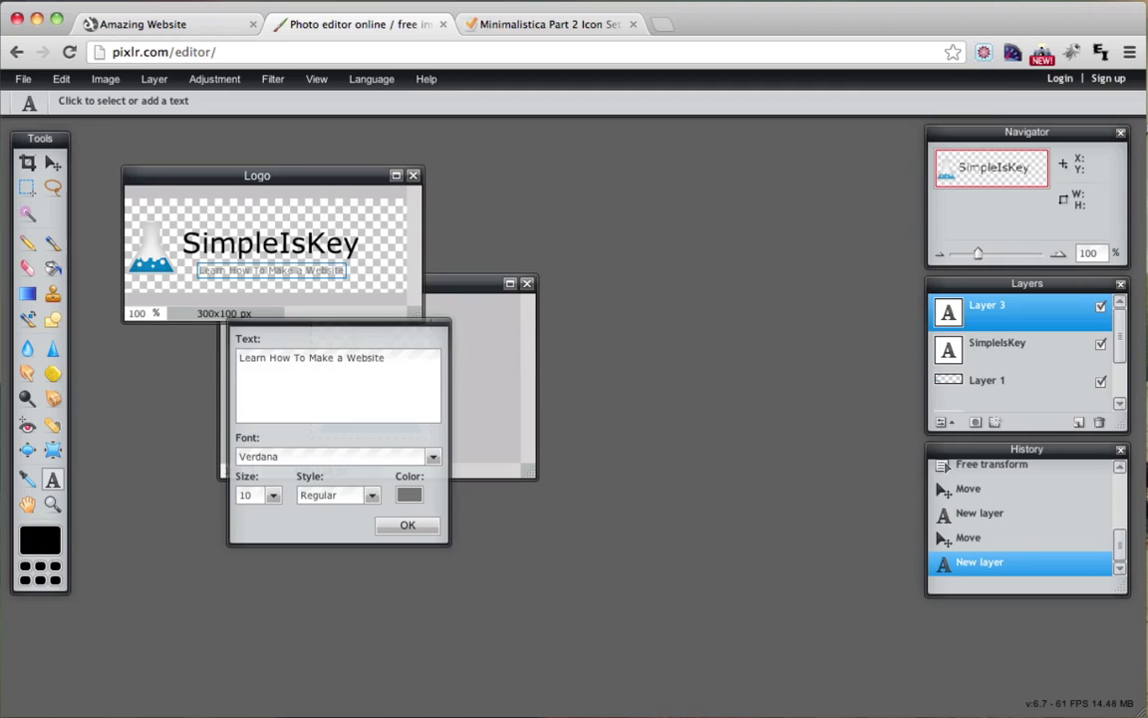
# Move the tagline up under SimpleIsKey and edit the tagline layer's name.
pyautogui.click(53, 164)
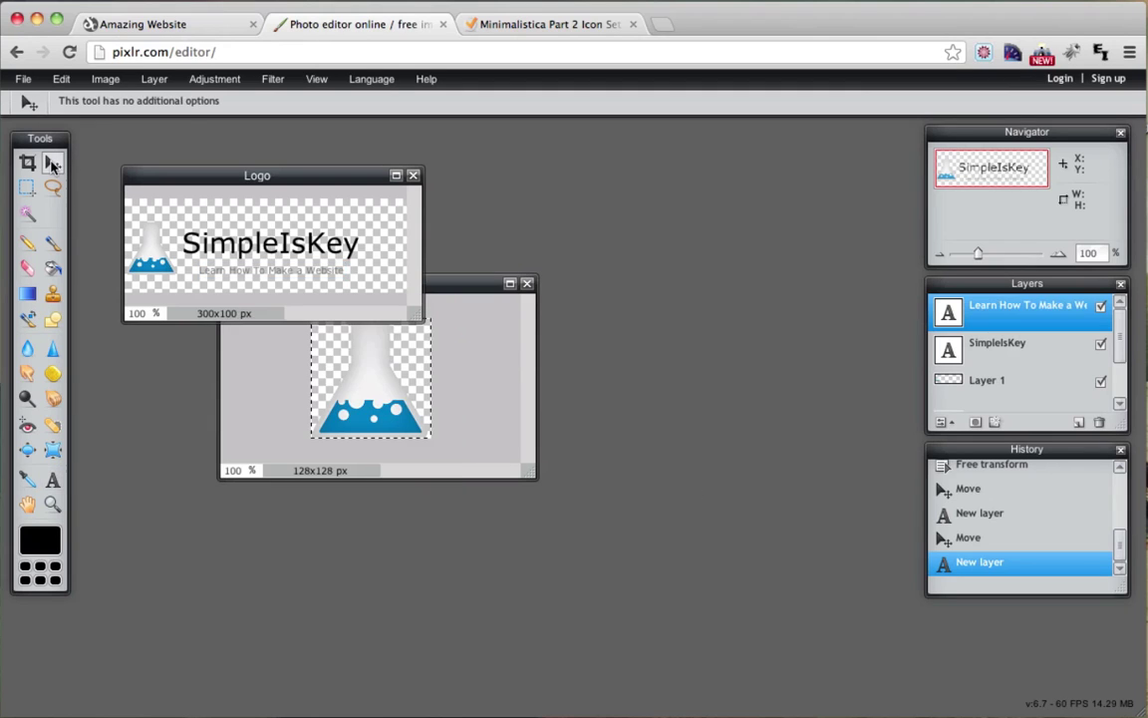
pyautogui.moveTo(330, 279); pyautogui.dragTo(314, 272)
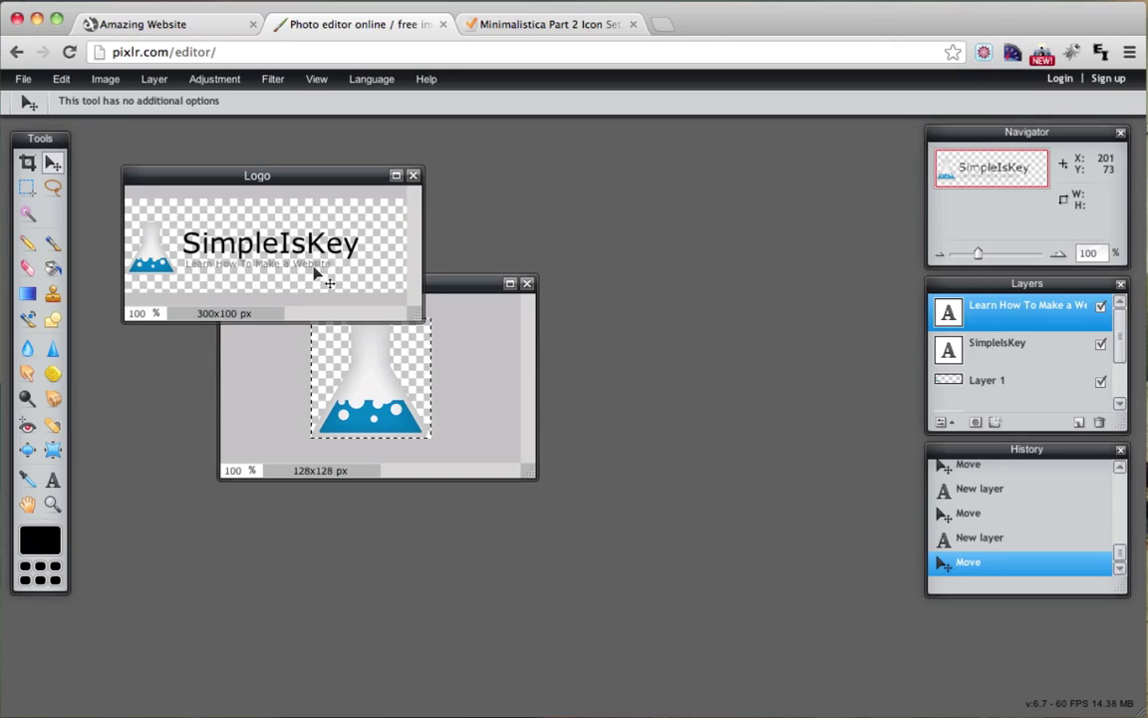
pyautogui.click(56, 481)
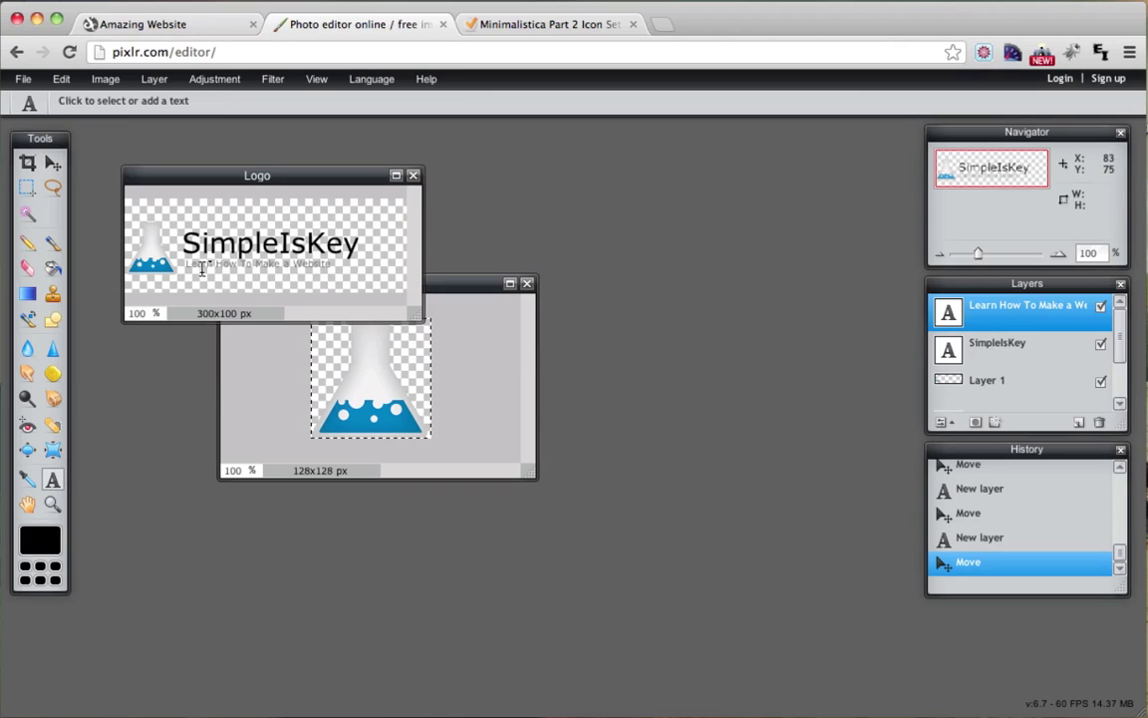
pyautogui.doubleClick(997, 314)
pyautogui.press('BackSpace')
pyautogui.press('Return')
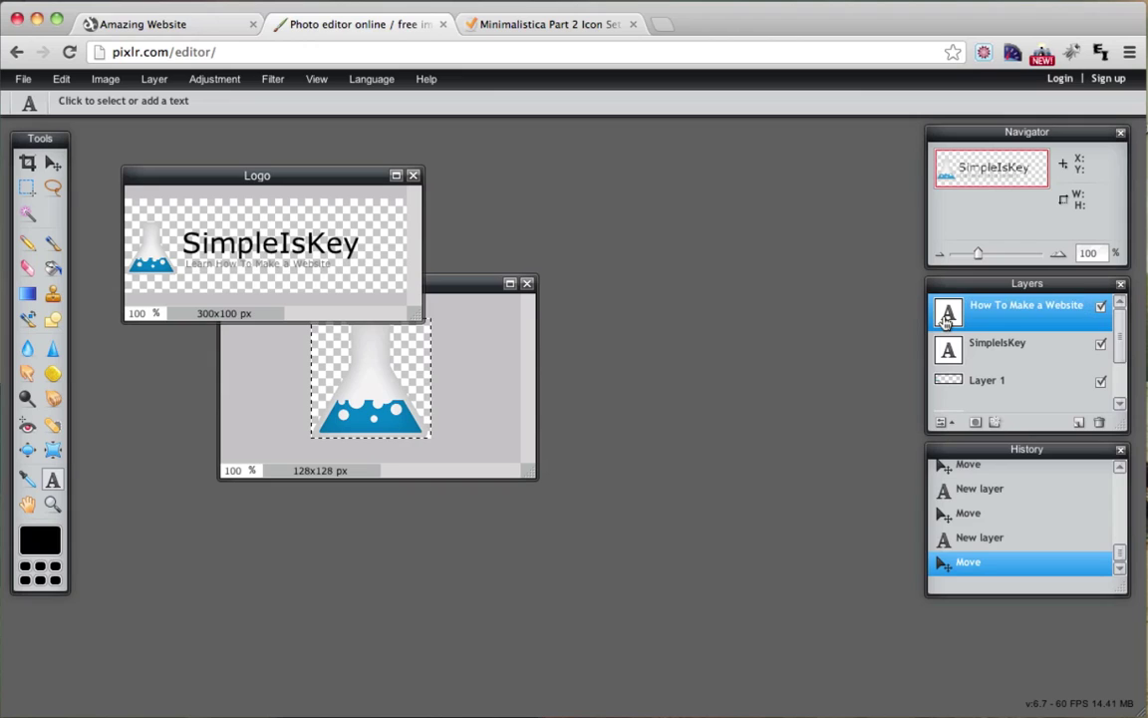
# Change the tagline font size from 18 to 11.
pyautogui.click(299, 261)
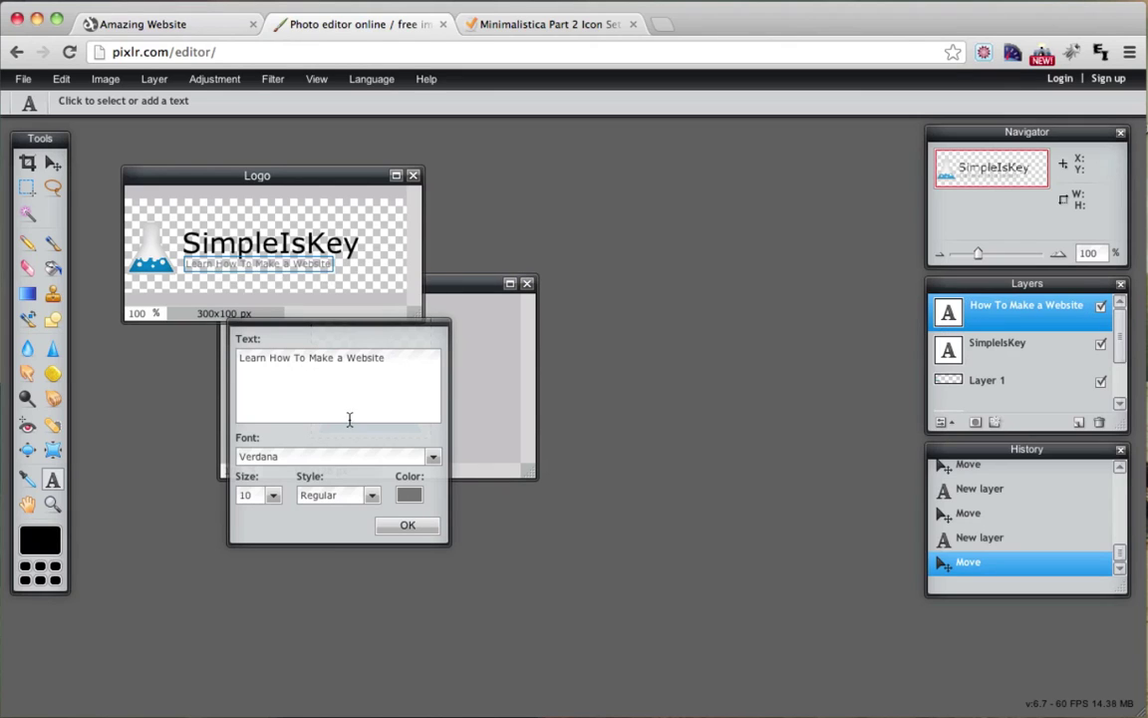
pyautogui.click(276, 498)
pyautogui.moveTo(194, 520); pyautogui.dragTo(196, 520)
pyautogui.click(245, 495)
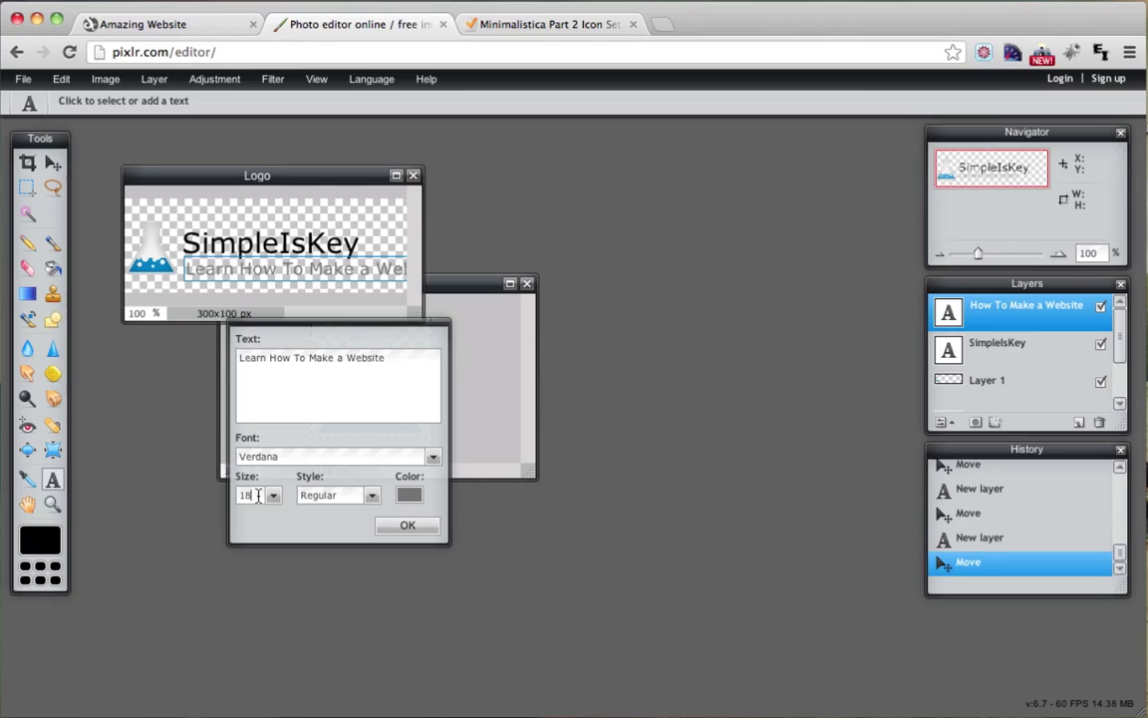
pyautogui.write('11')
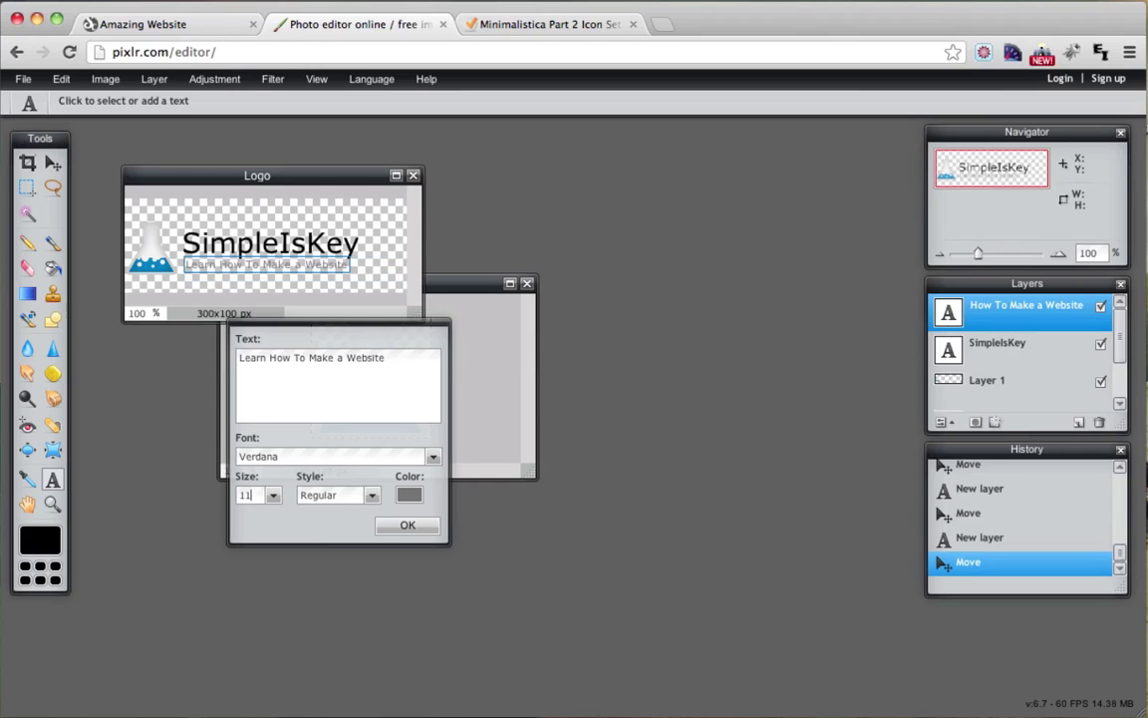
pyautogui.click(407, 525)
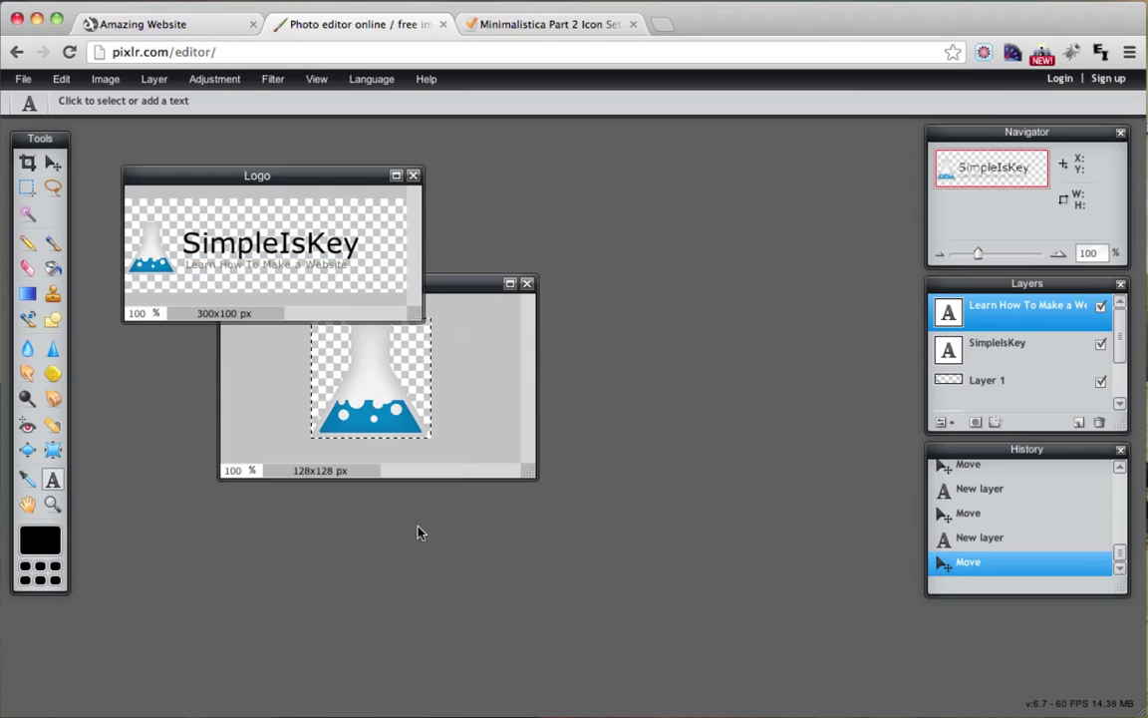
# Nudge the subtitle slightly left so it sits directly beneath SimpleIsKey.
pyautogui.click(53, 163)
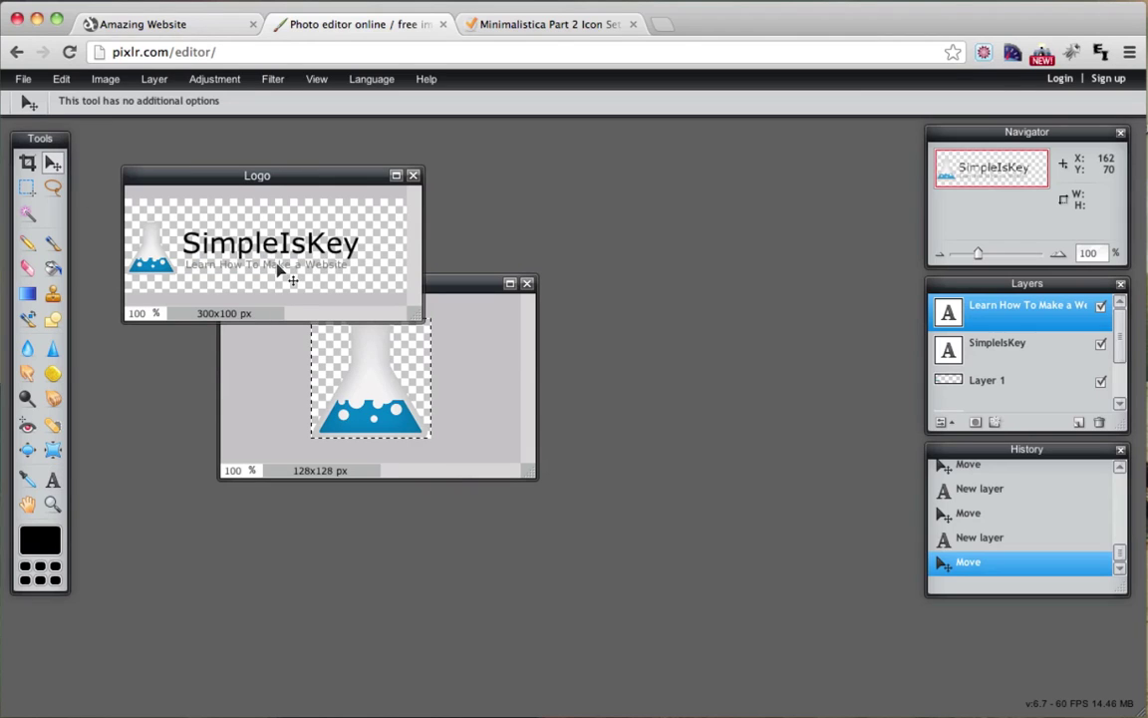
pyautogui.moveTo(279, 271); pyautogui.dragTo(277, 269)
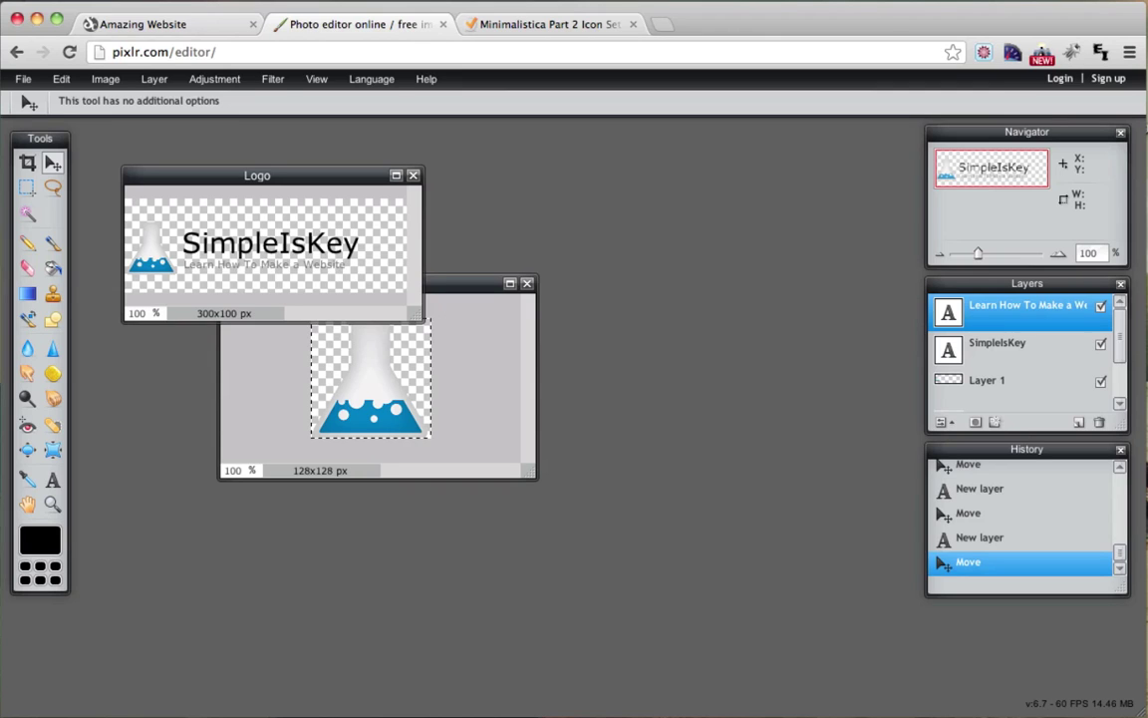
pyautogui.moveTo(269, 178)
pyautogui.mouseDown()
pyautogui.moveTo(347, 182)
pyautogui.moveTo(267, 193)
pyautogui.mouseUp()
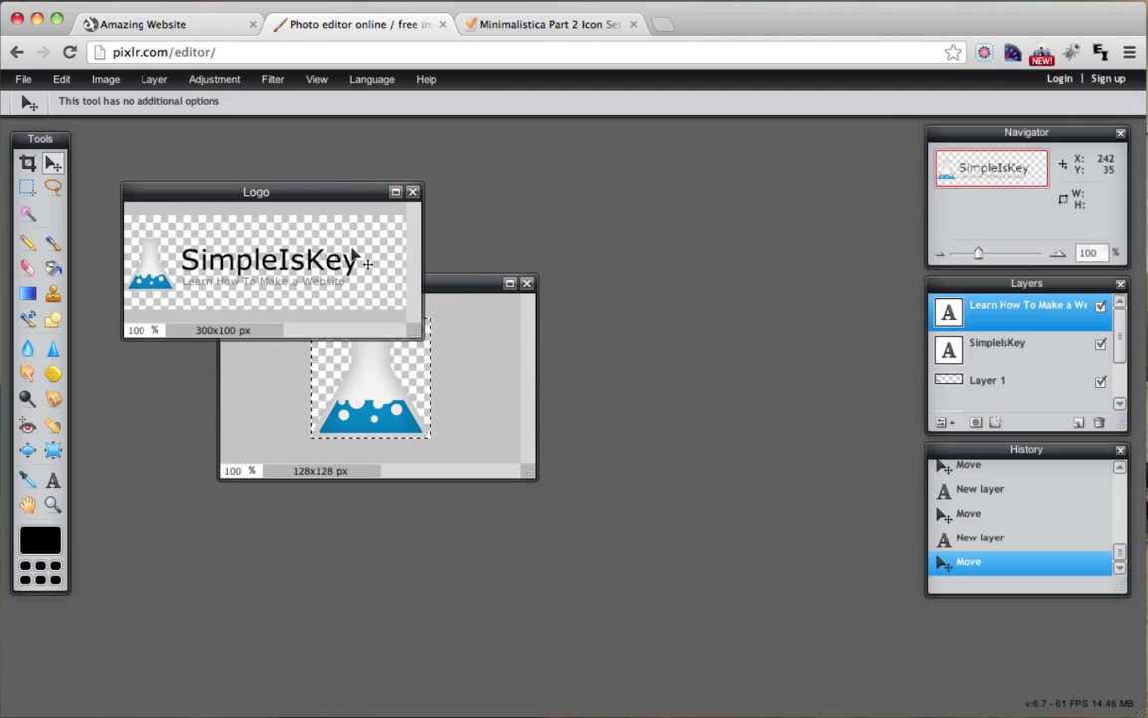
# Start saving the Logo image with format PNG (Transparent, full quality).
pyautogui.click(163, 24)
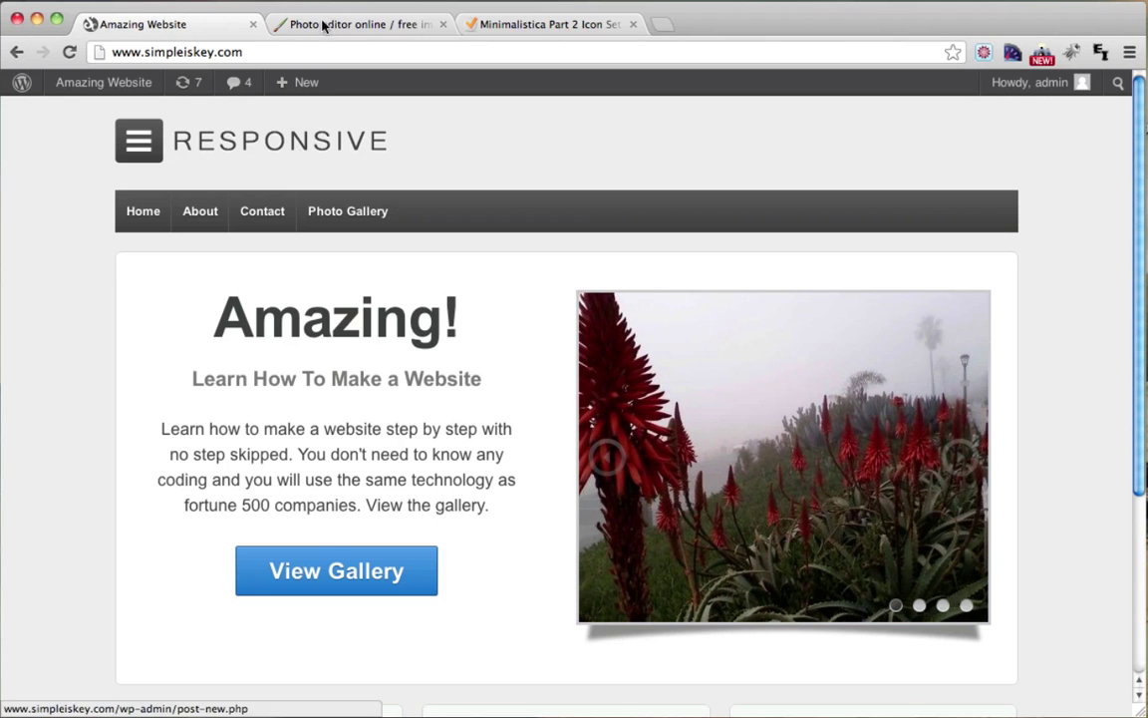
pyautogui.click(339, 26)
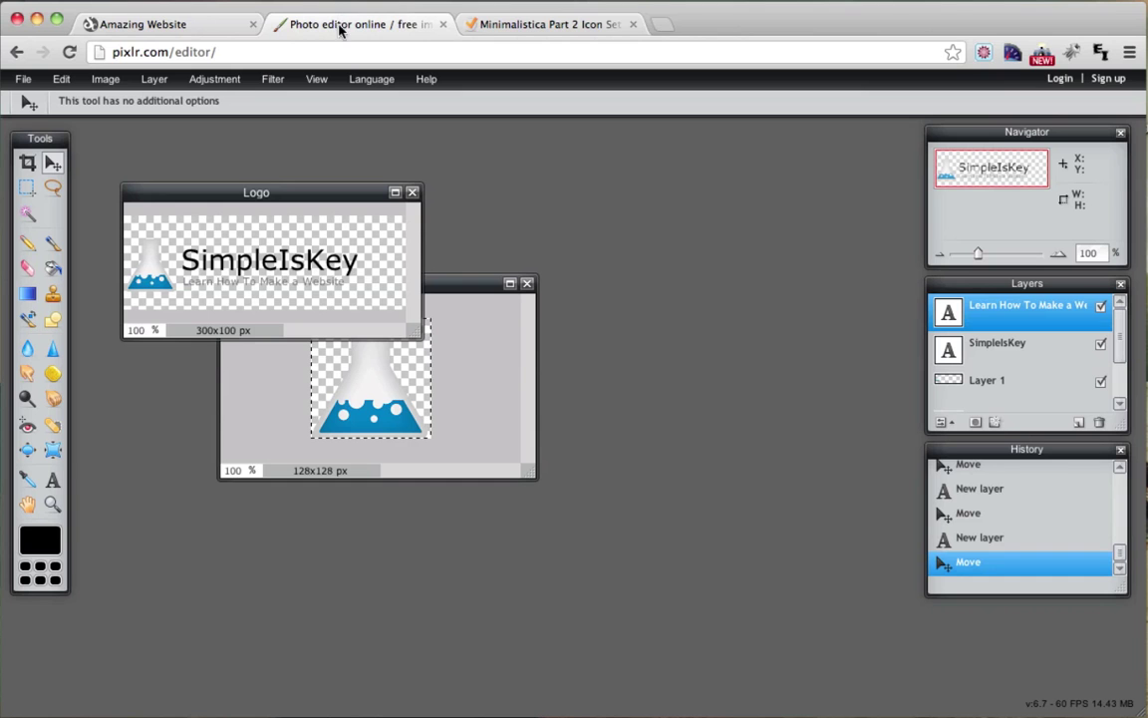
pyautogui.click(23, 80)
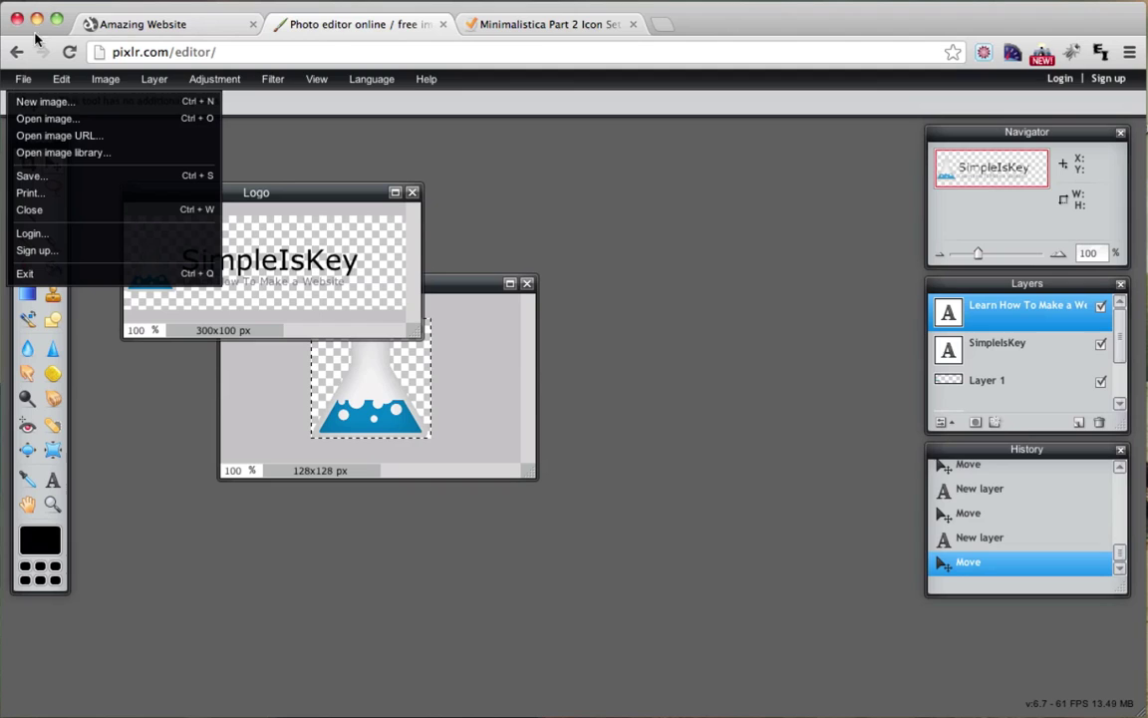
pyautogui.click(42, 176)
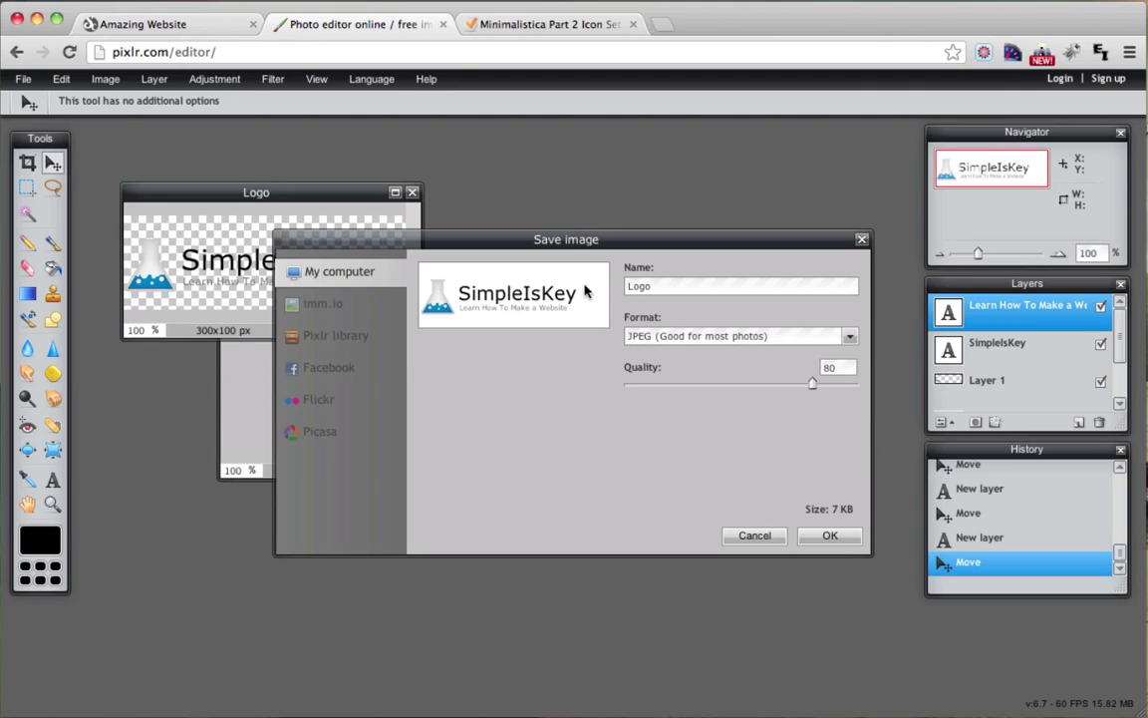
pyautogui.click(191, 27)
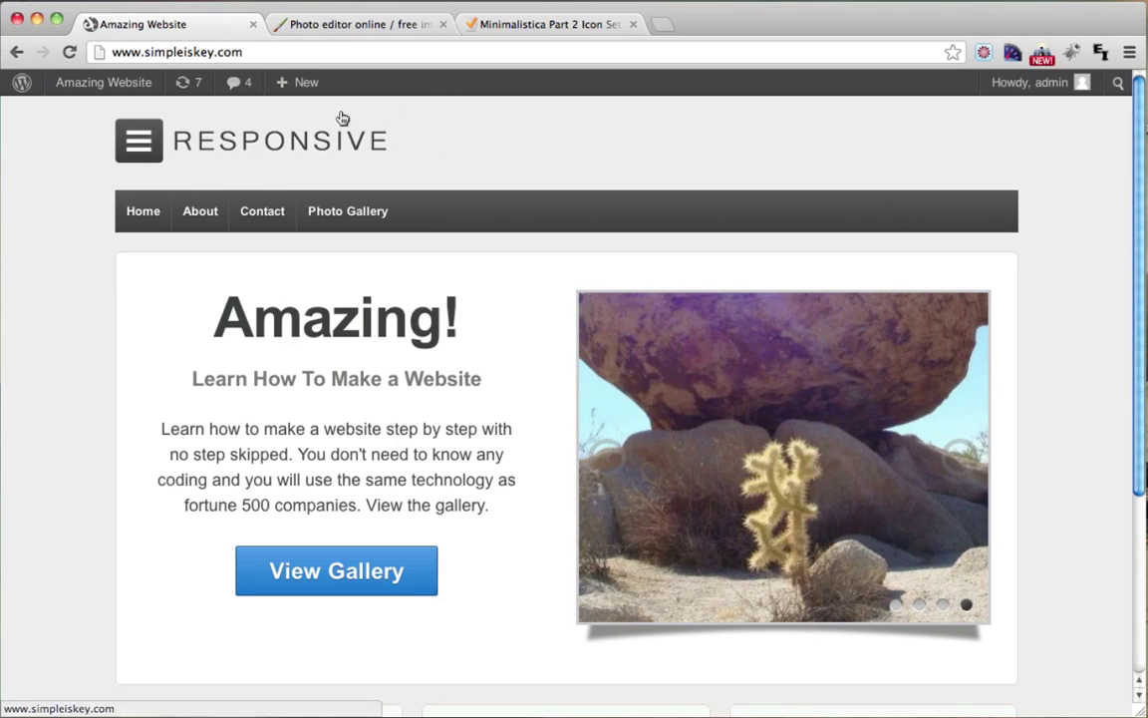
pyautogui.click(354, 26)
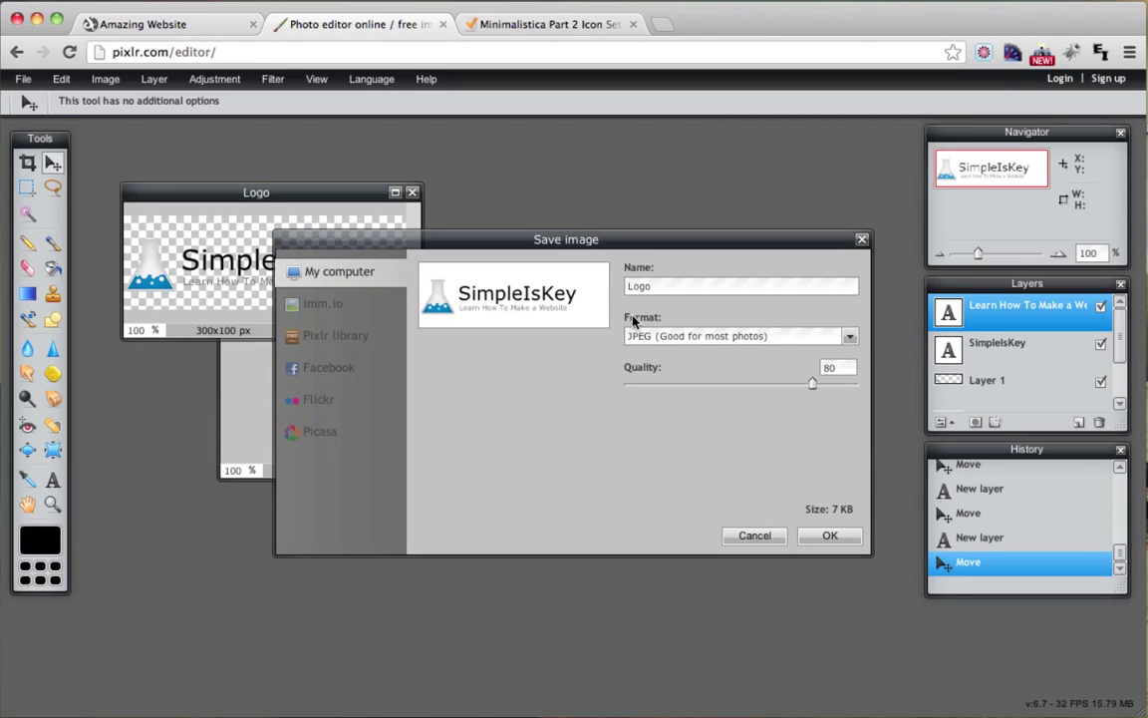
pyautogui.click(748, 336)
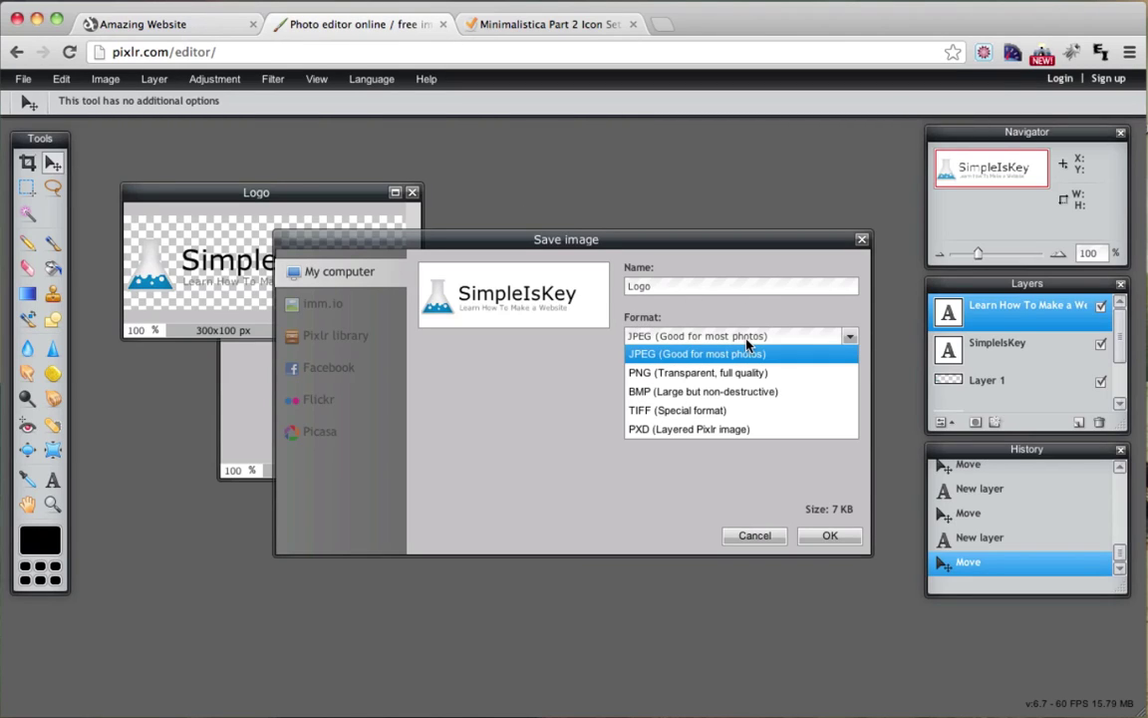
pyautogui.click(690, 374)
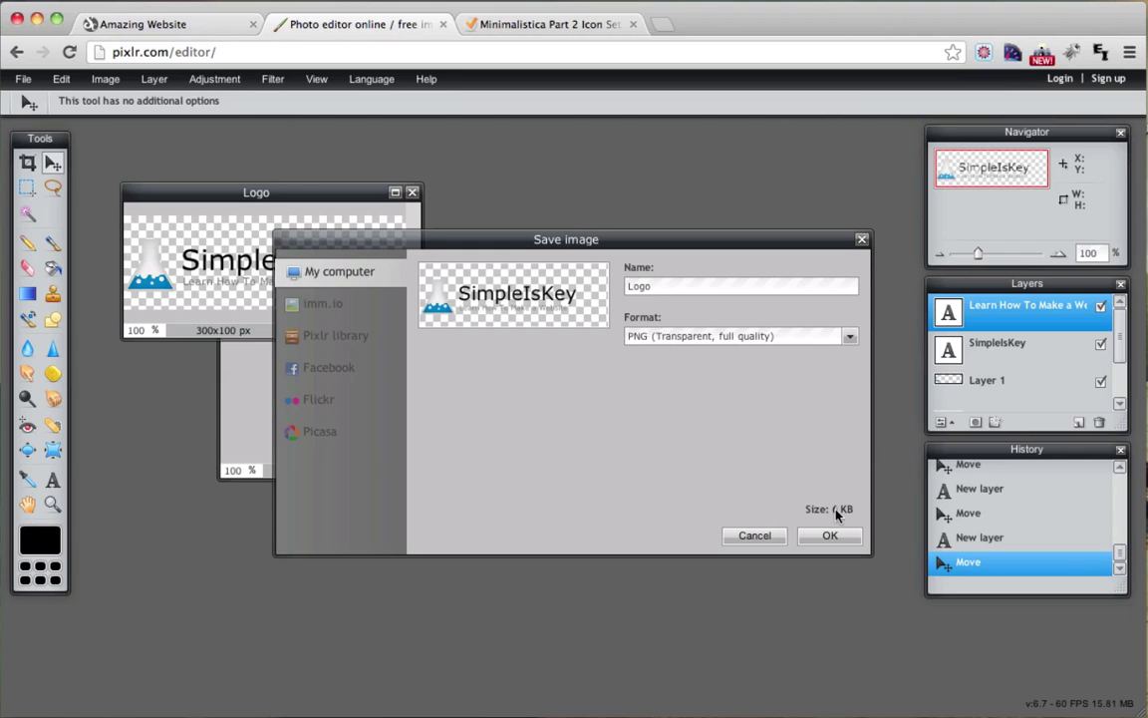
# Save the image as Logo.png on the Desktop.
pyautogui.click(825, 535)
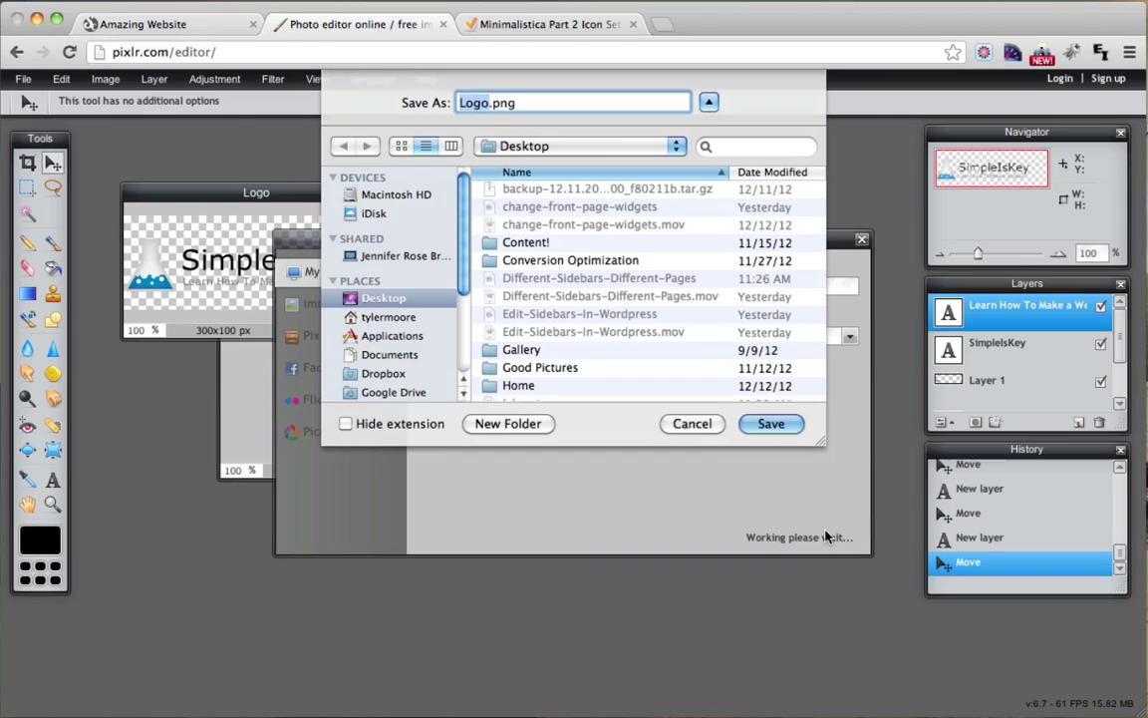
pyautogui.click(557, 104)
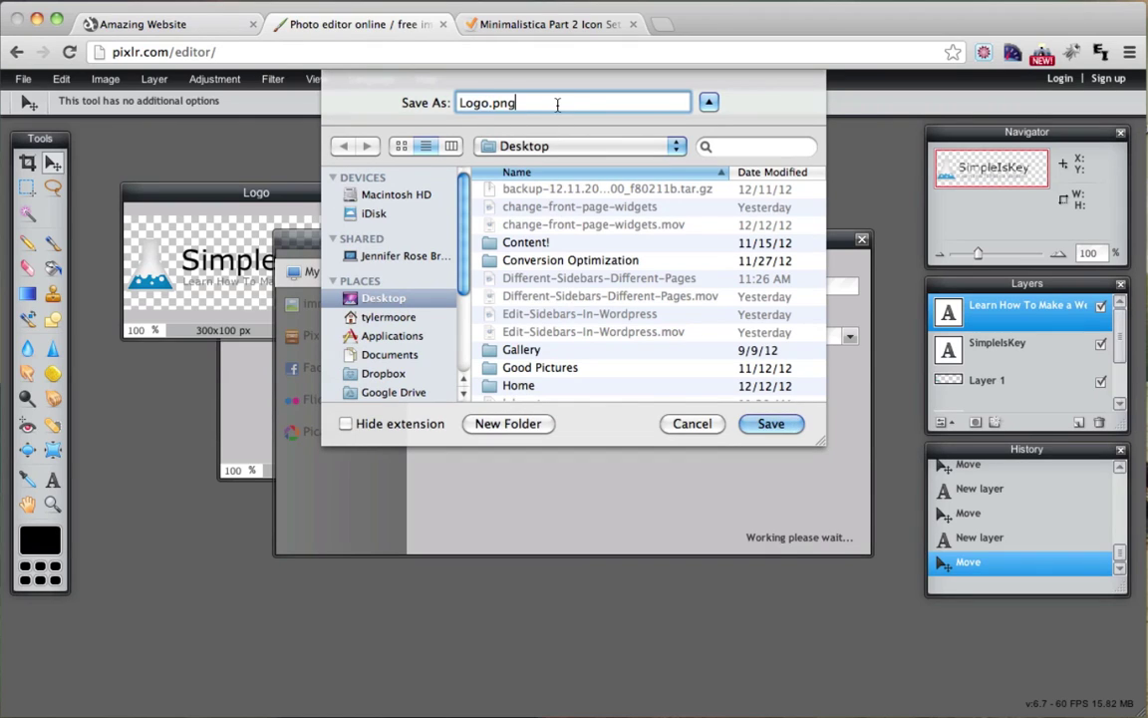
pyautogui.press('Left')
pyautogui.press('Left')
pyautogui.press('Left')
pyautogui.press('Left')
pyautogui.moveTo(526, 106); pyautogui.dragTo(491, 109)
pyautogui.click(520, 106)
pyautogui.doubleClick(525, 108)
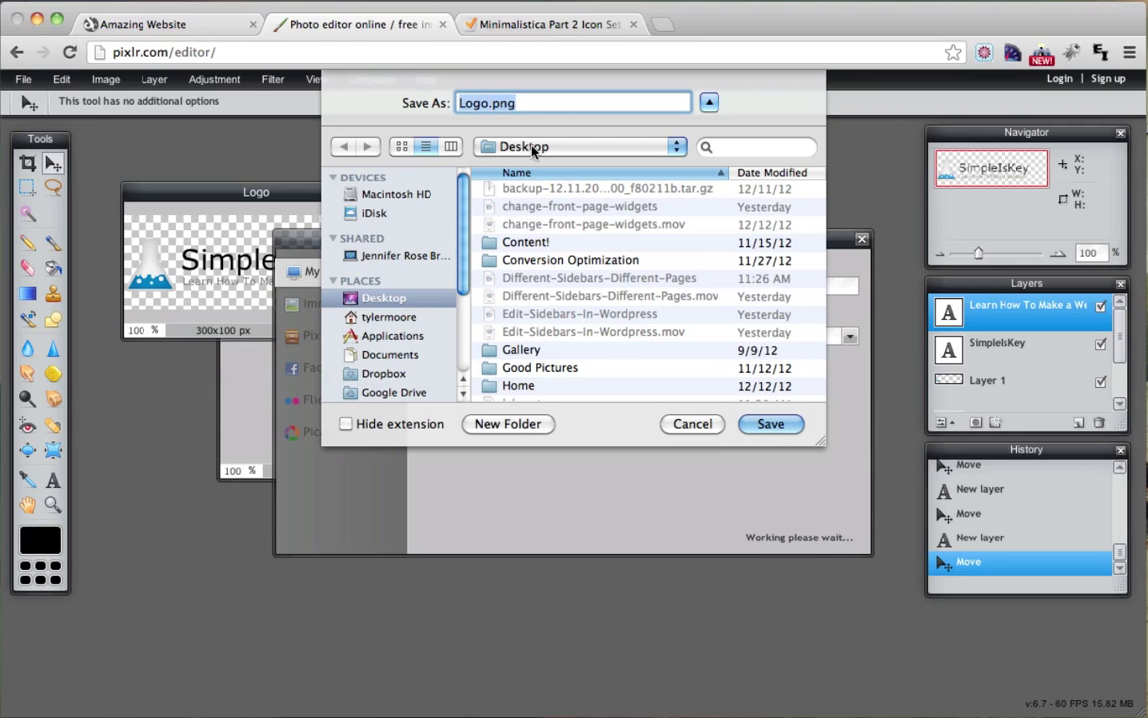
pyautogui.click(771, 424)
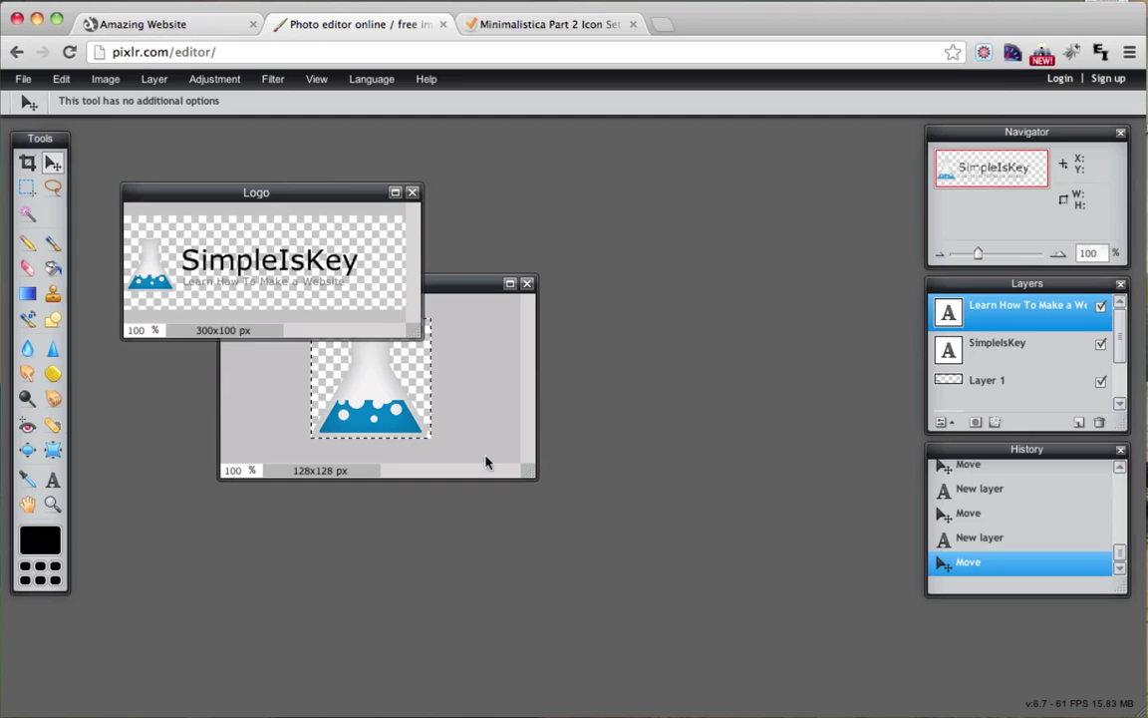
# From the WordPress Dashboard, open Appearance > Theme Options for the Responsive theme.
pyautogui.click(151, 26)
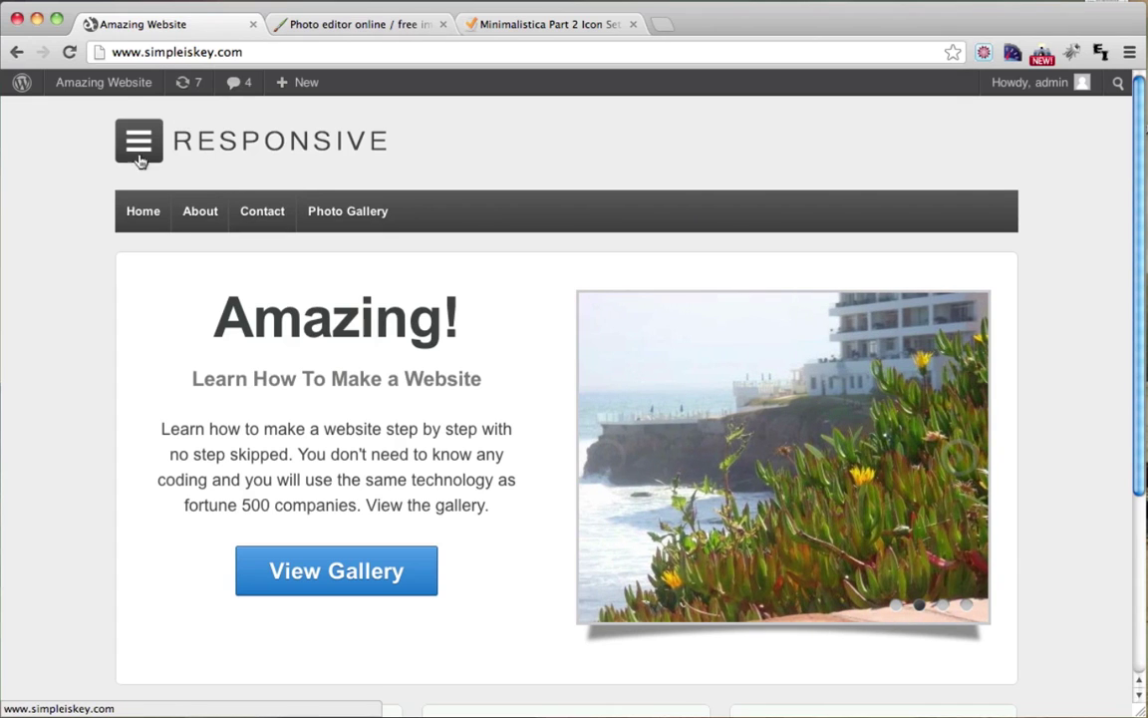
pyautogui.moveTo(100, 90)
pyautogui.click(103, 113)
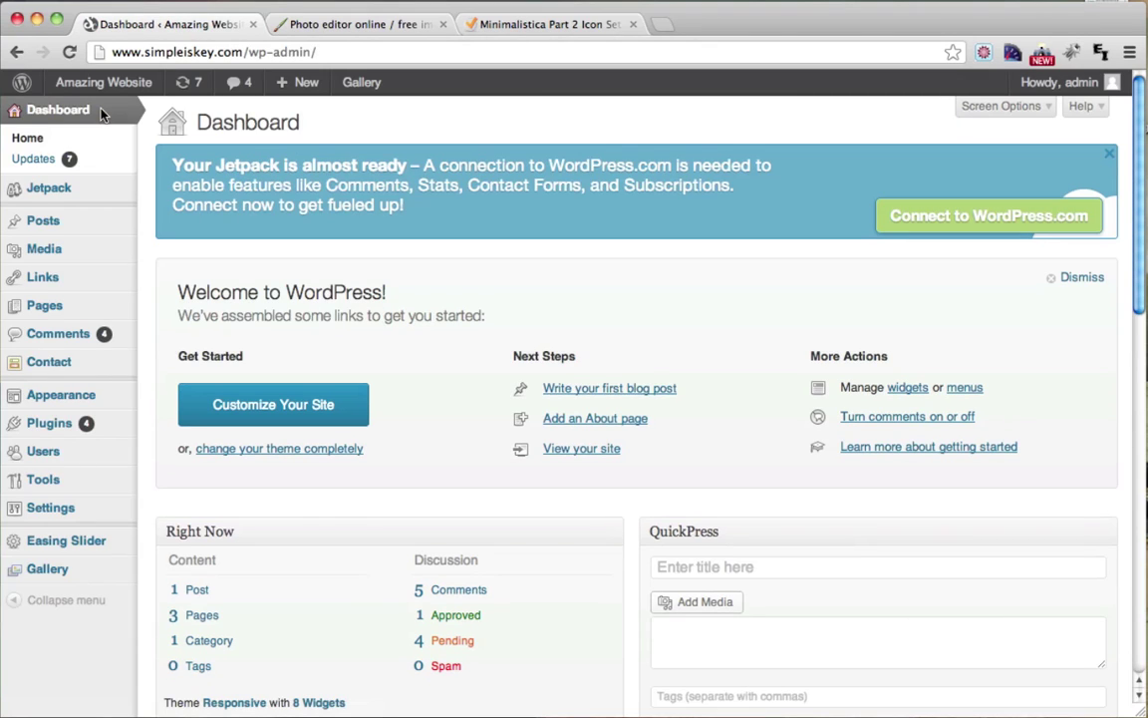
pyautogui.moveTo(80, 405)
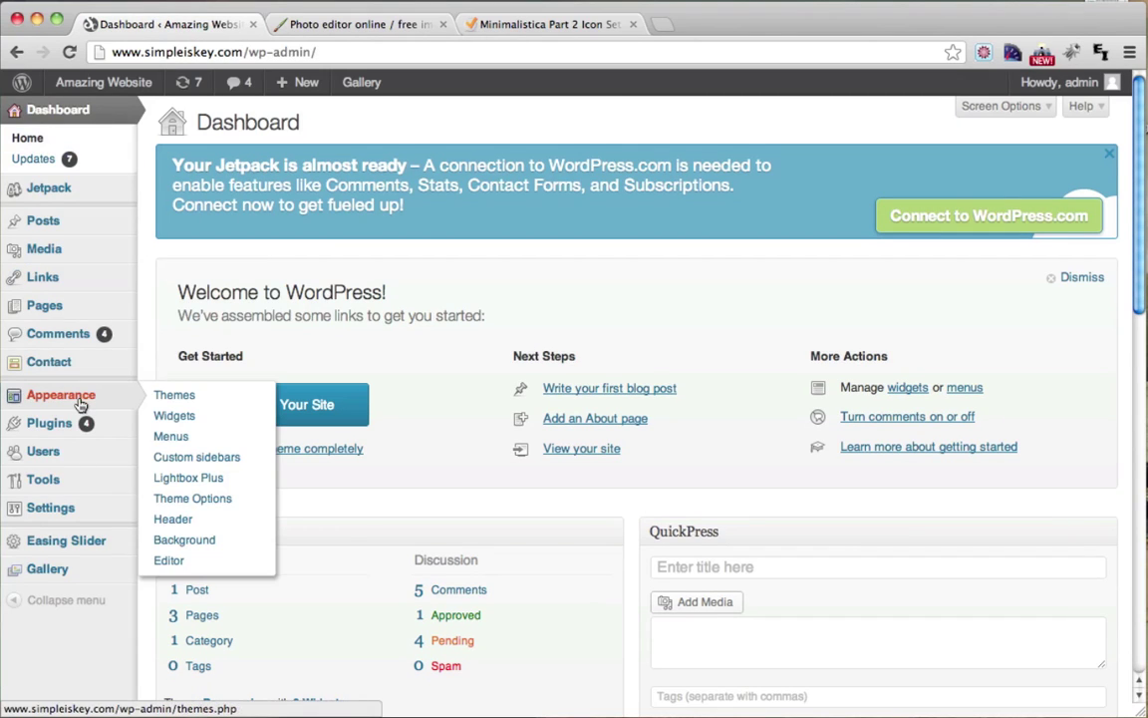
pyautogui.click(201, 505)
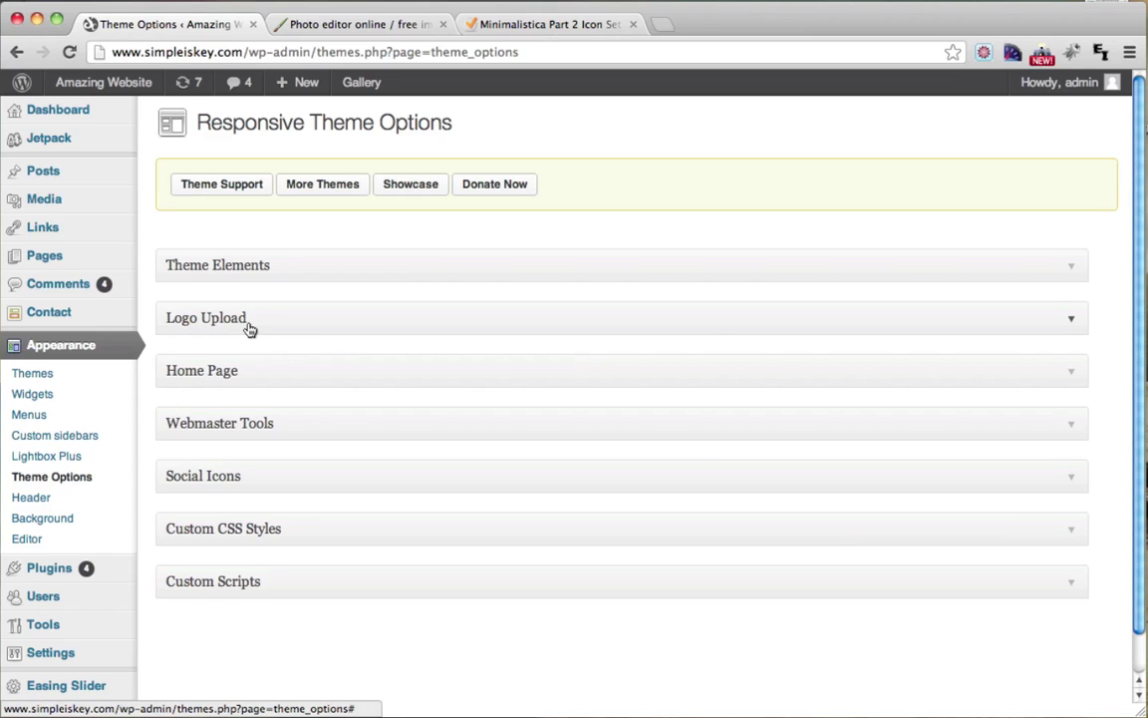
# Expand Logo Upload, go to Custom Header, and note the suggested 300×100 pixel size.
pyautogui.click(1071, 319)
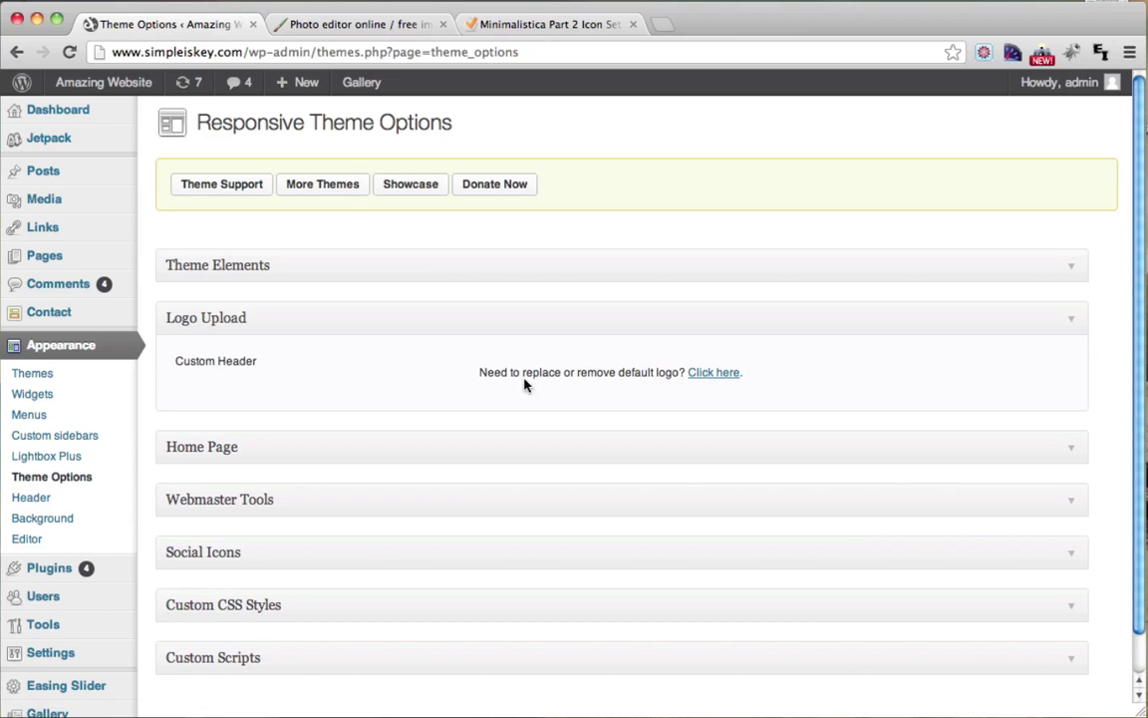
pyautogui.click(720, 374)
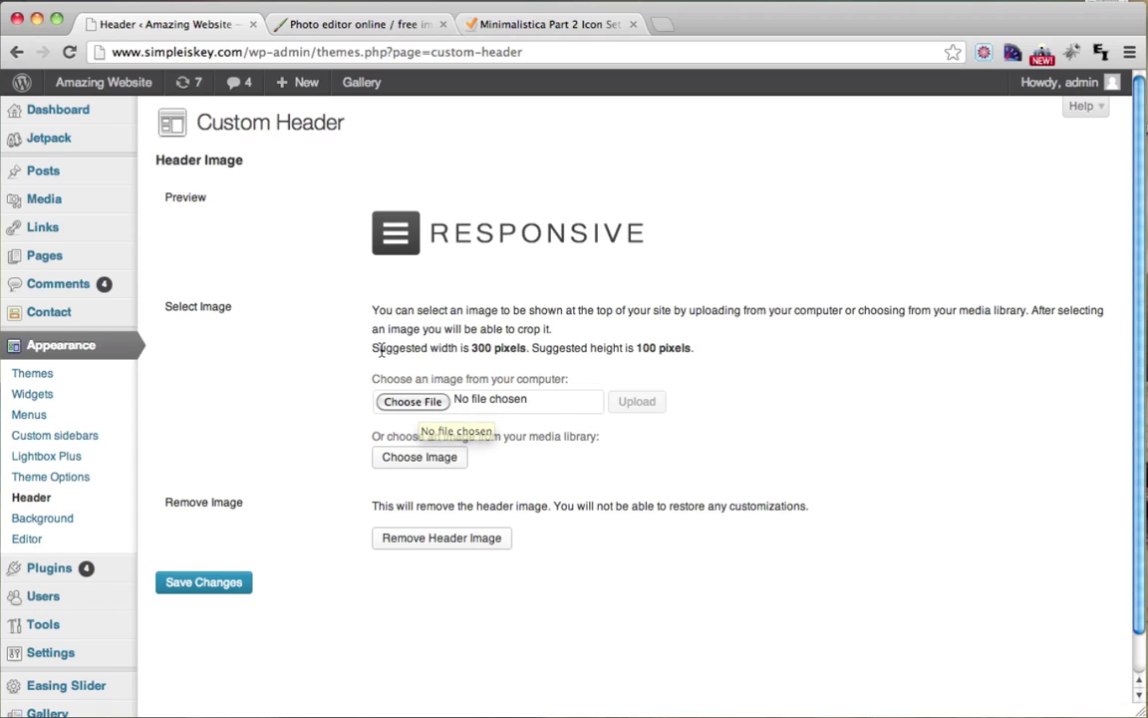
pyautogui.moveTo(372, 348); pyautogui.dragTo(698, 355)
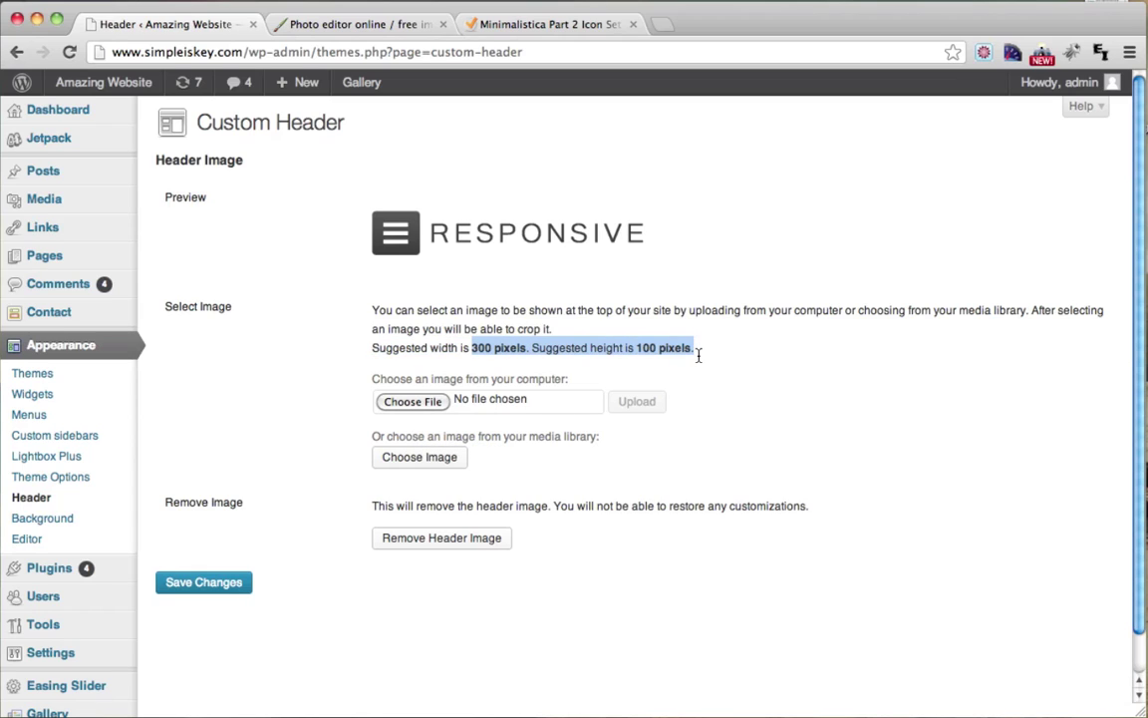
pyautogui.click(635, 349)
pyautogui.moveTo(472, 347); pyautogui.dragTo(700, 346)
pyautogui.click(701, 347)
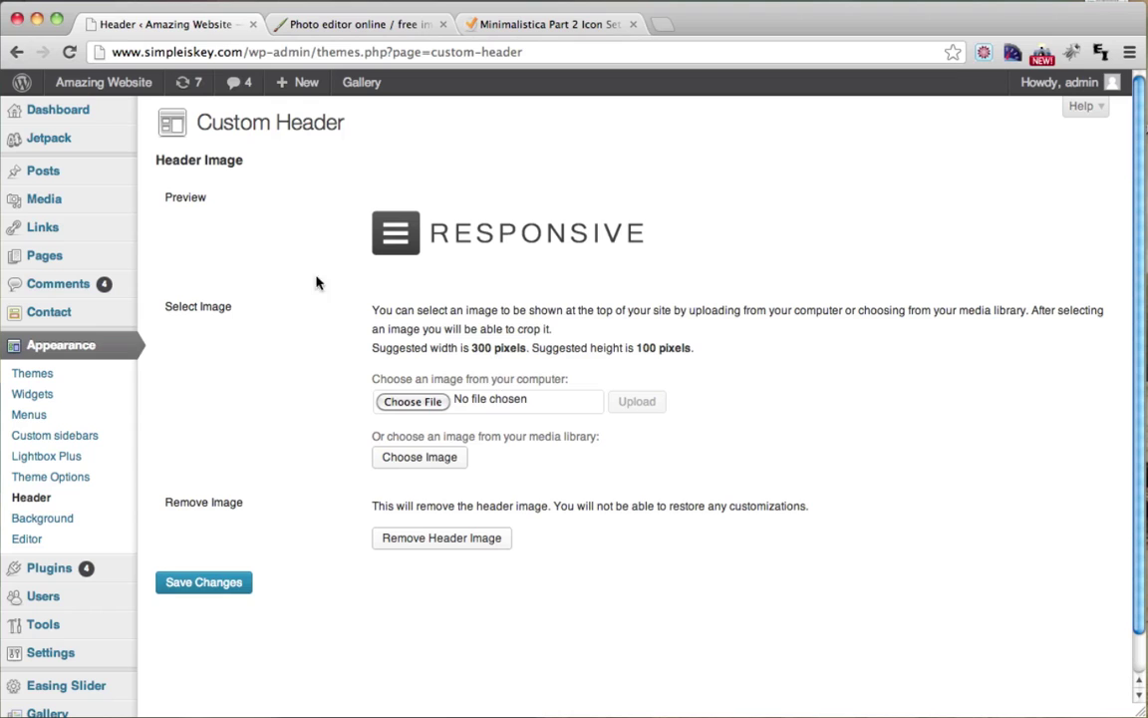
# Choose Logo.png from the Desktop and upload it as the header image.
pyautogui.click(419, 403)
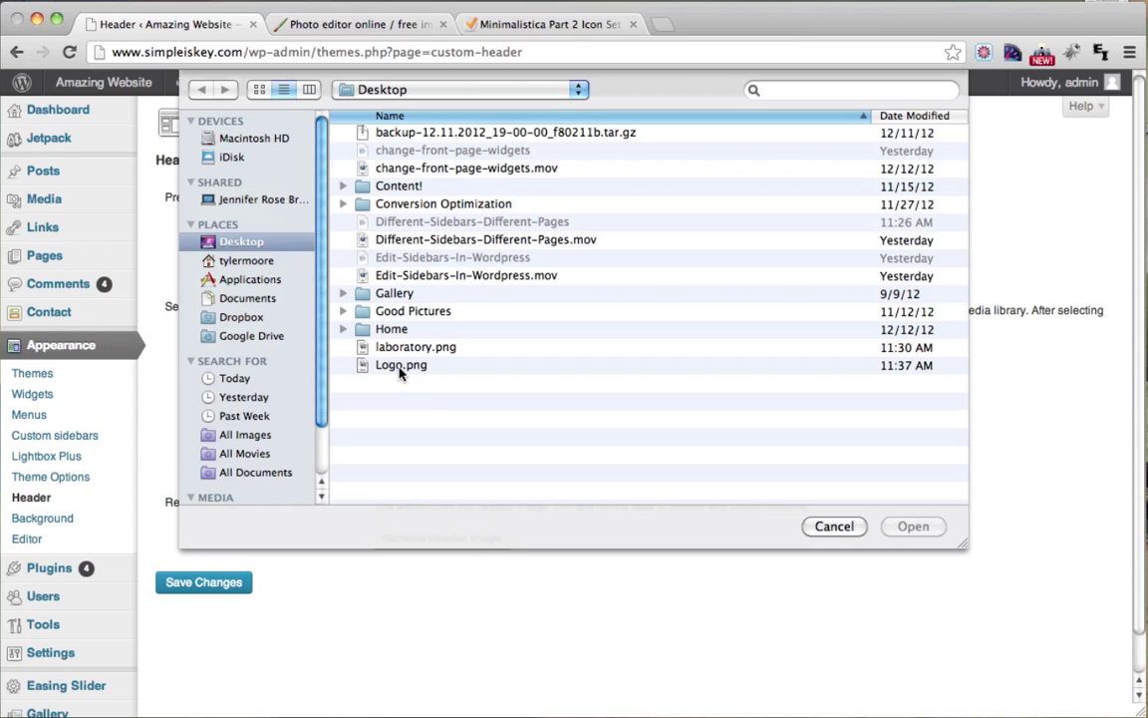
pyautogui.click(400, 367)
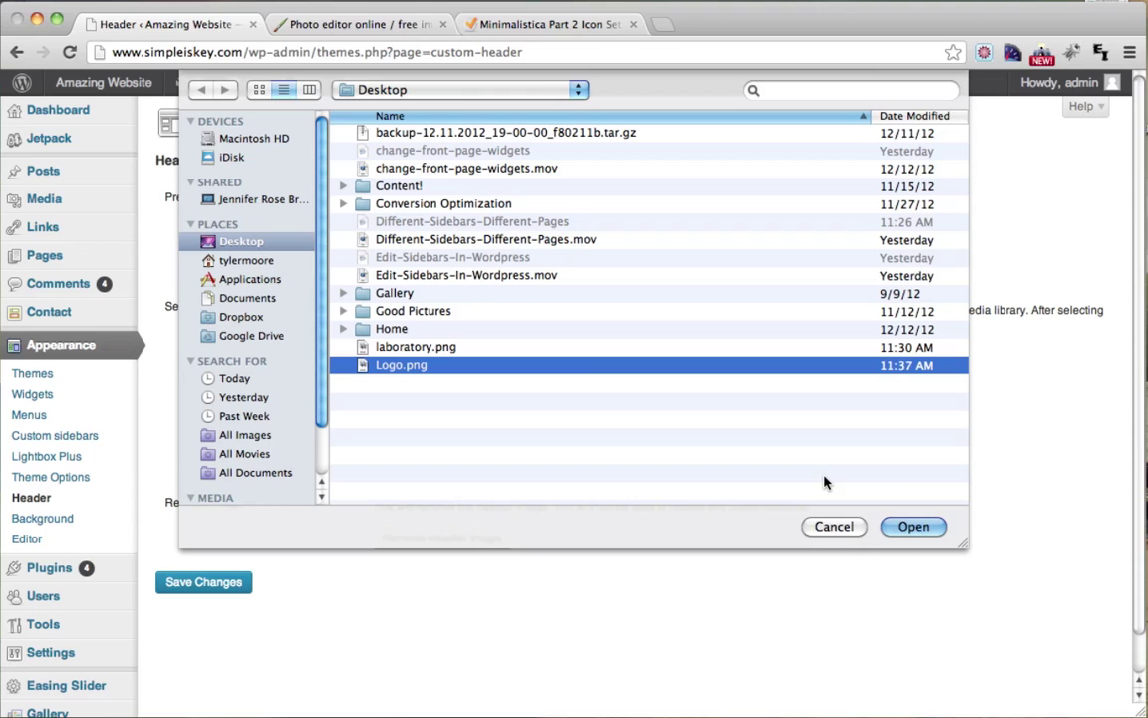
pyautogui.click(915, 526)
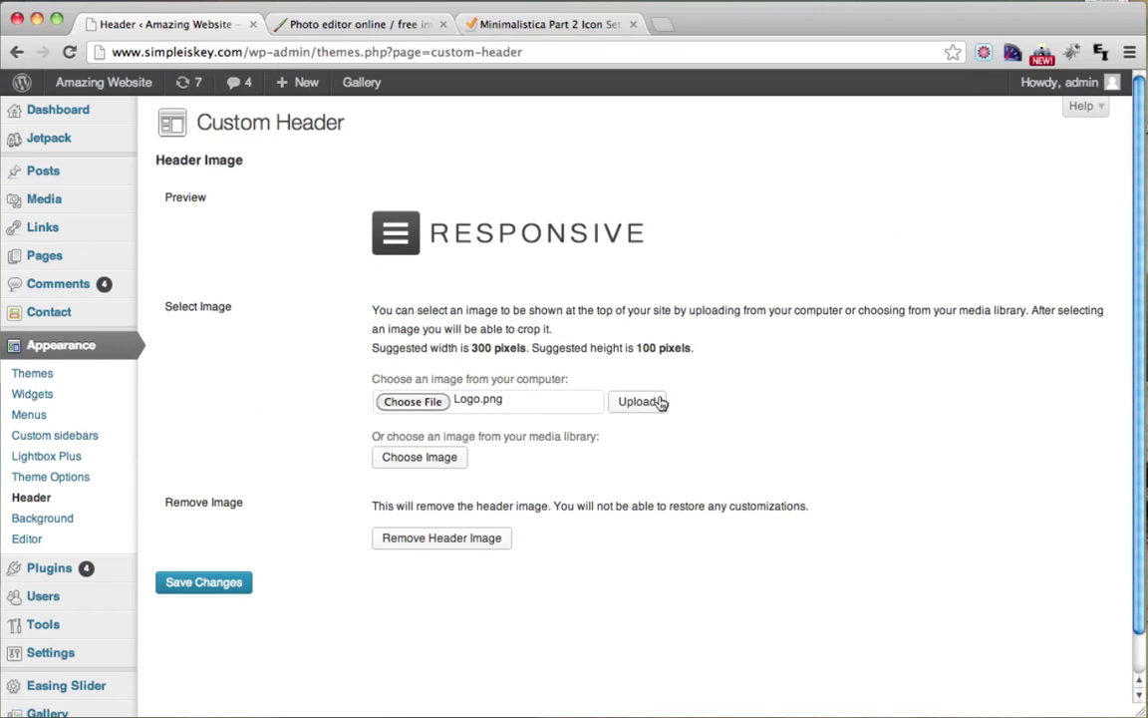
pyautogui.click(638, 405)
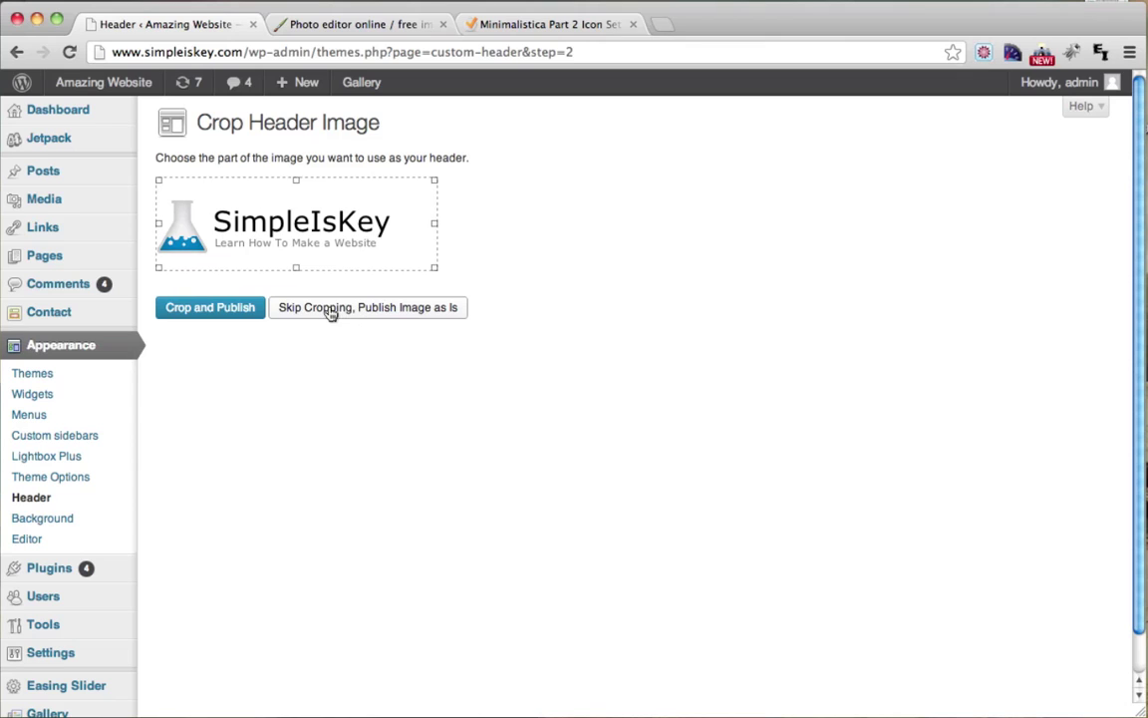
# Publish the logo without cropping and save the header changes.
pyautogui.click(330, 311)
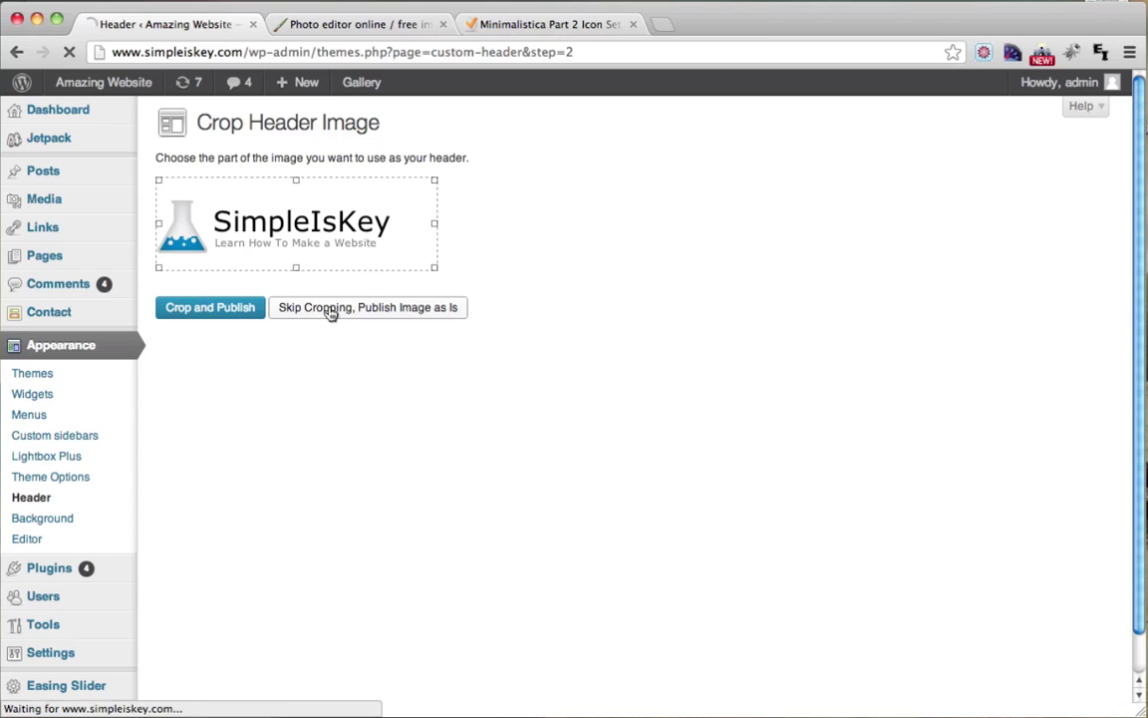
pyautogui.scroll(-1, 429, 390)
pyautogui.scroll(-3, 429, 391)
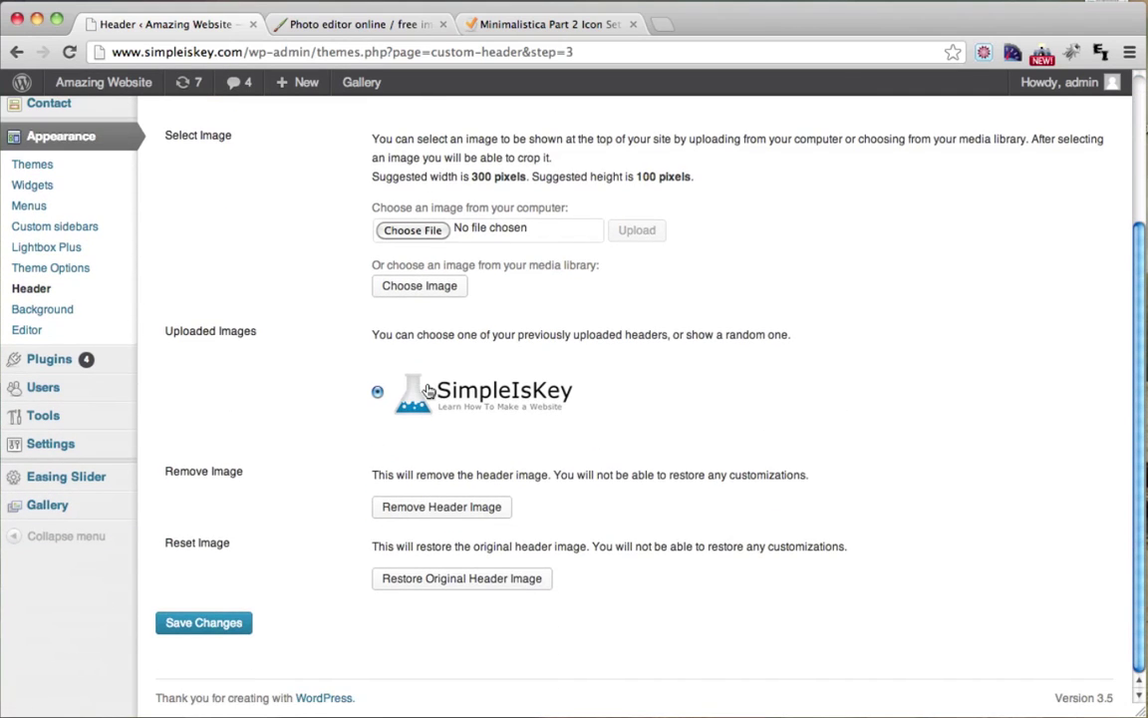
pyautogui.click(204, 623)
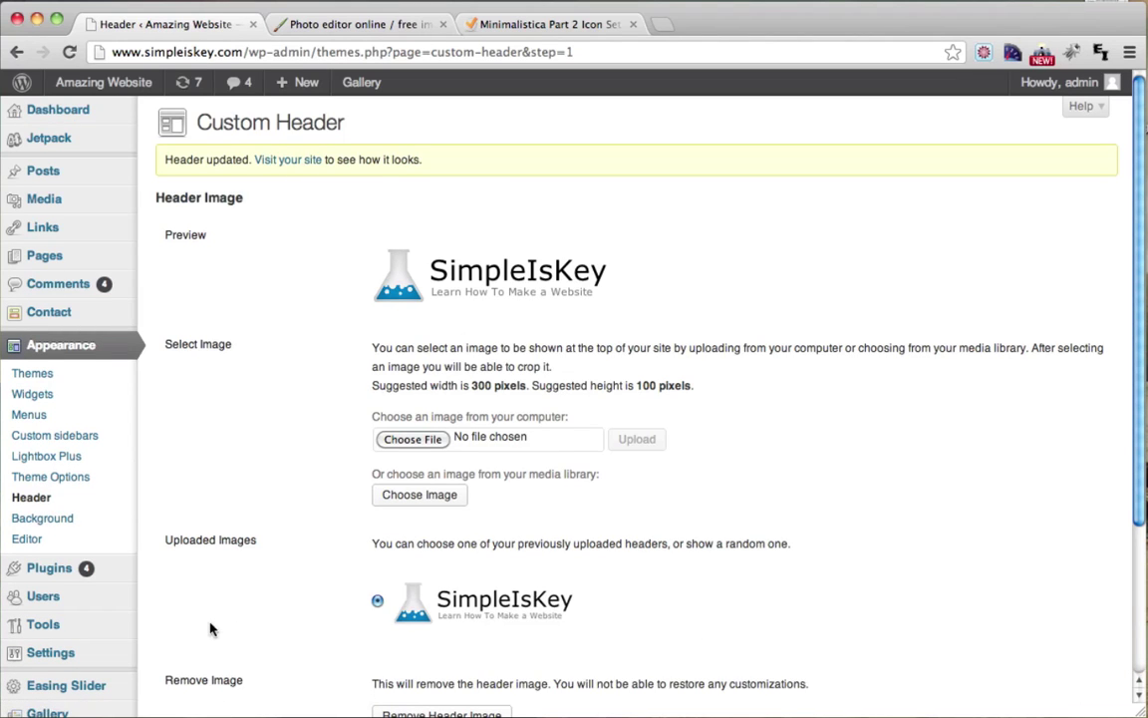
# Visit the public site to check the new SimpleIsKey header.
pyautogui.moveTo(44, 83)
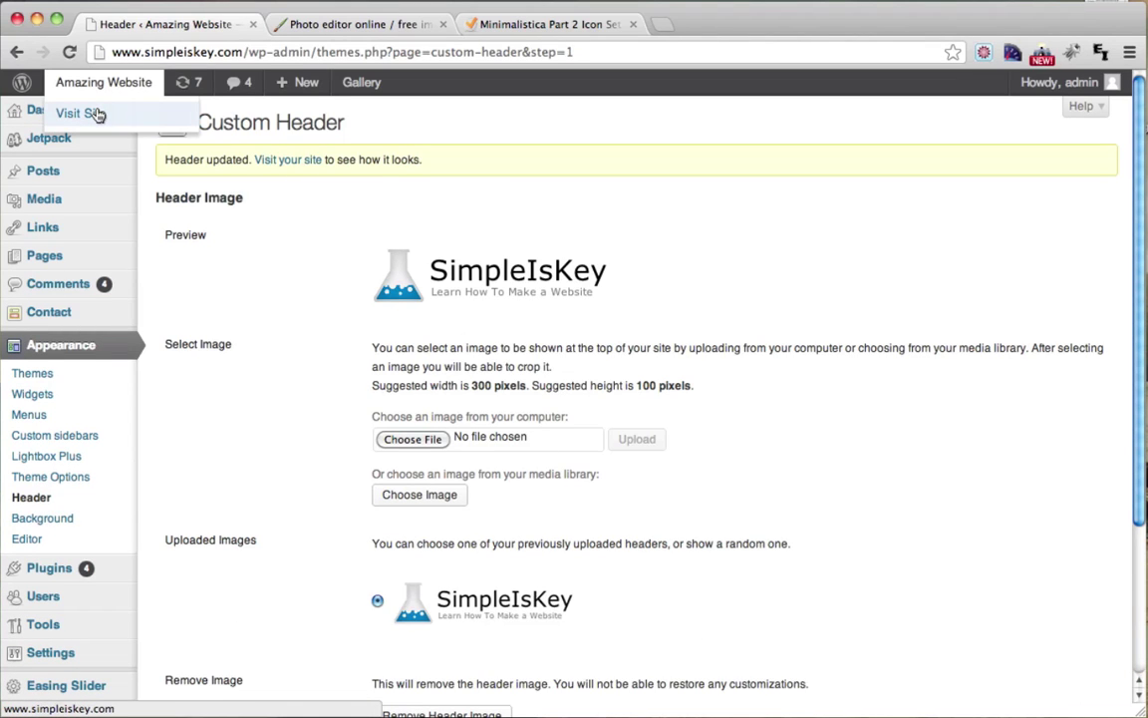
pyautogui.click(96, 114)
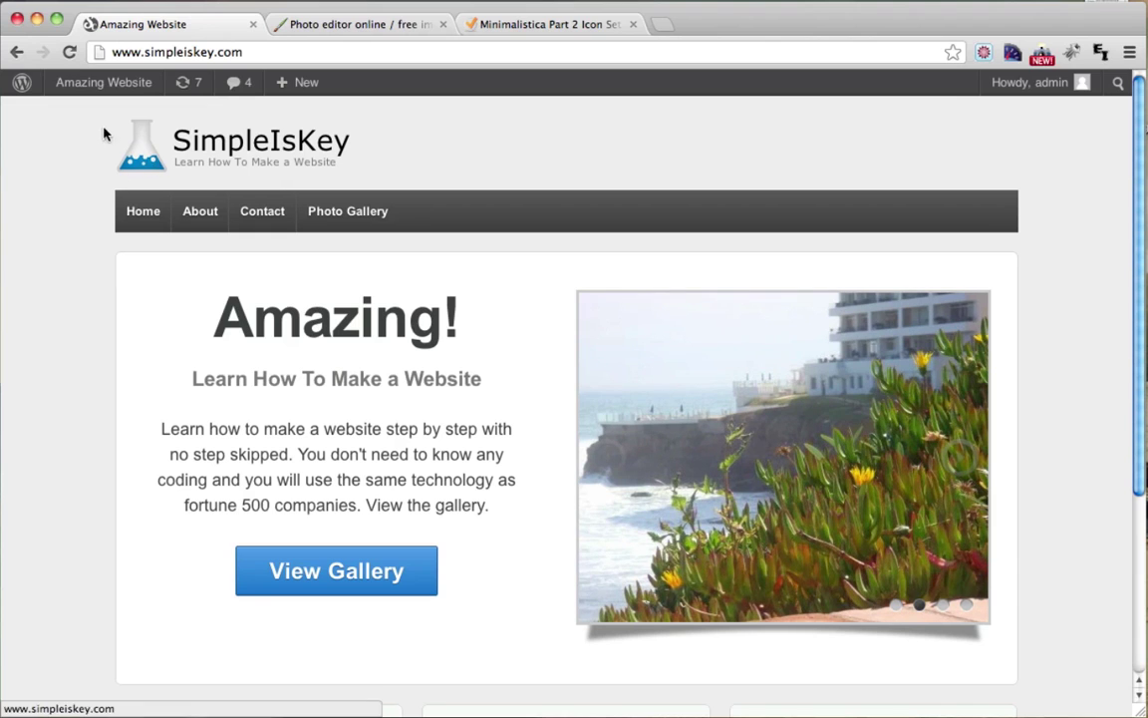
pyautogui.moveTo(79, 100)
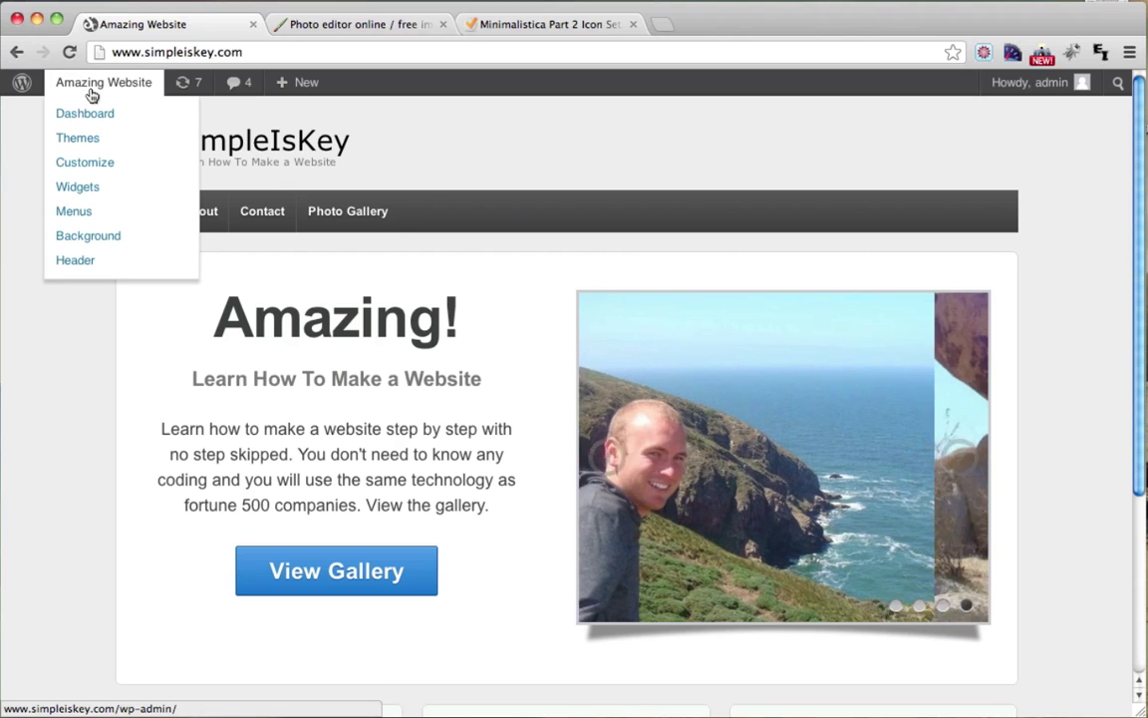
# On the Custom Background page, pick the blue #1e73be palette swatch and save the change.
pyautogui.click(90, 242)
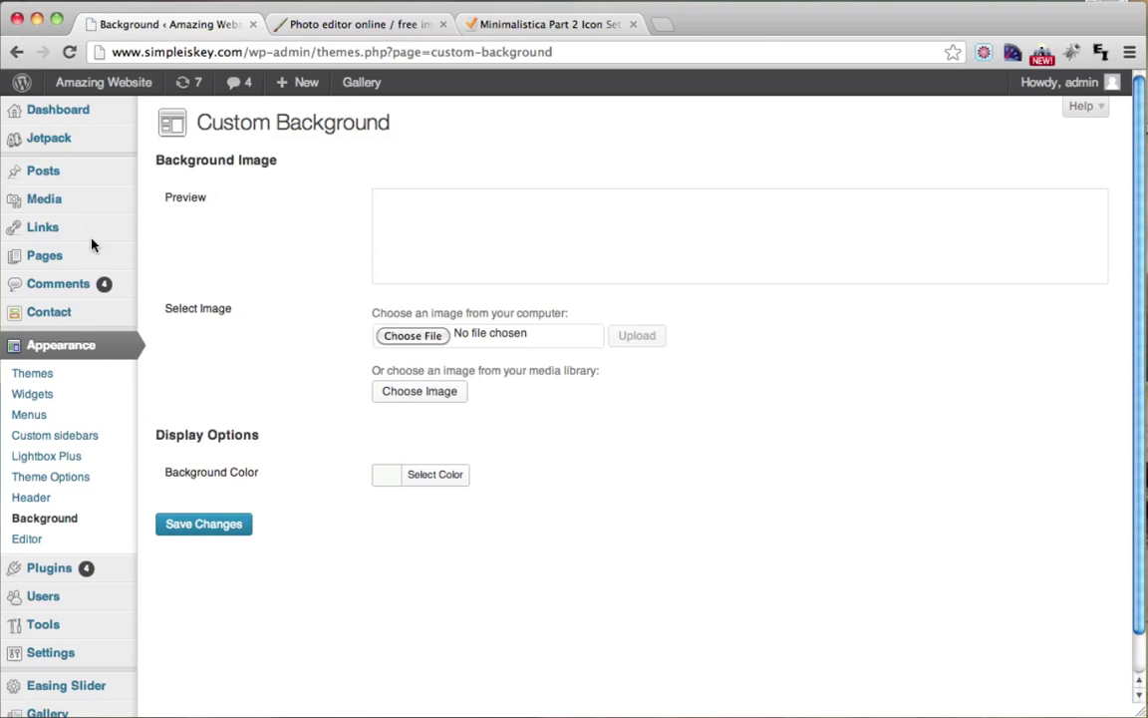
pyautogui.scroll(-1, 313, 243)
pyautogui.scroll(1, 313, 243)
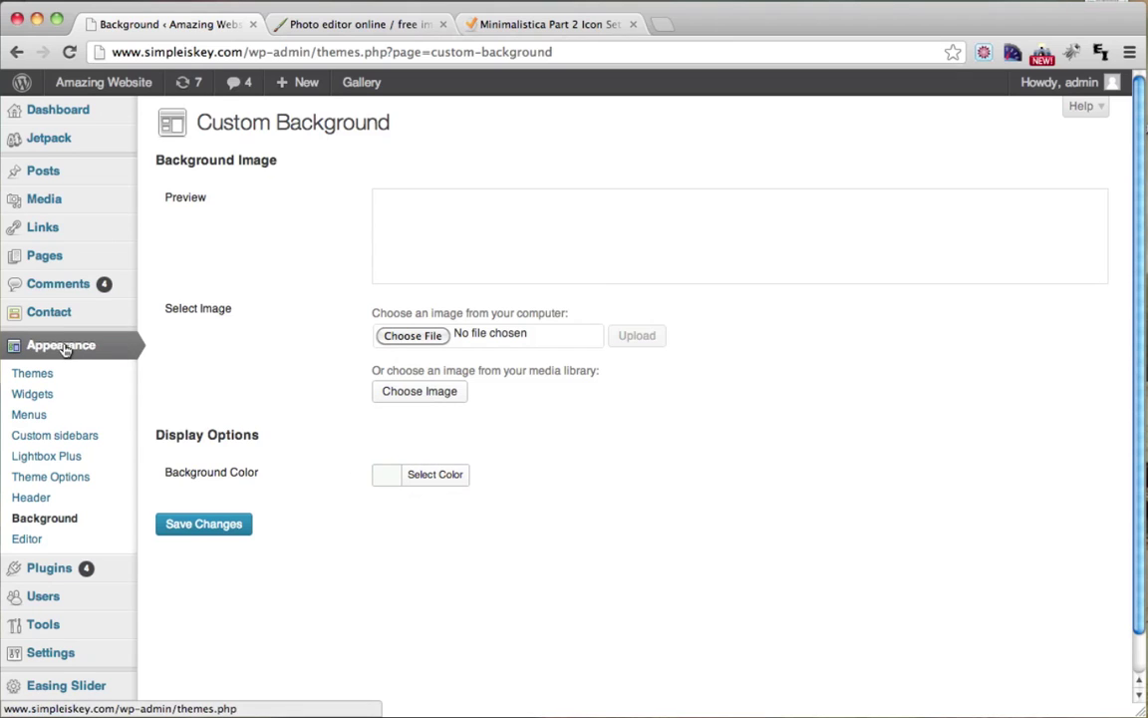
pyautogui.click(431, 479)
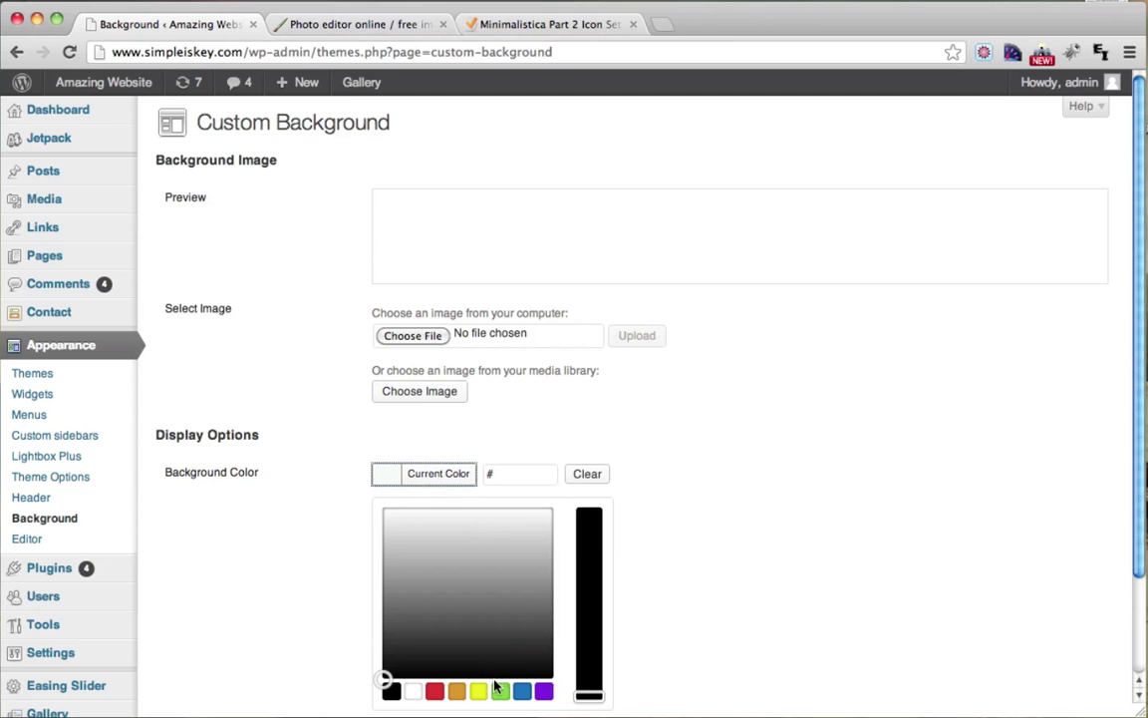
pyautogui.click(521, 692)
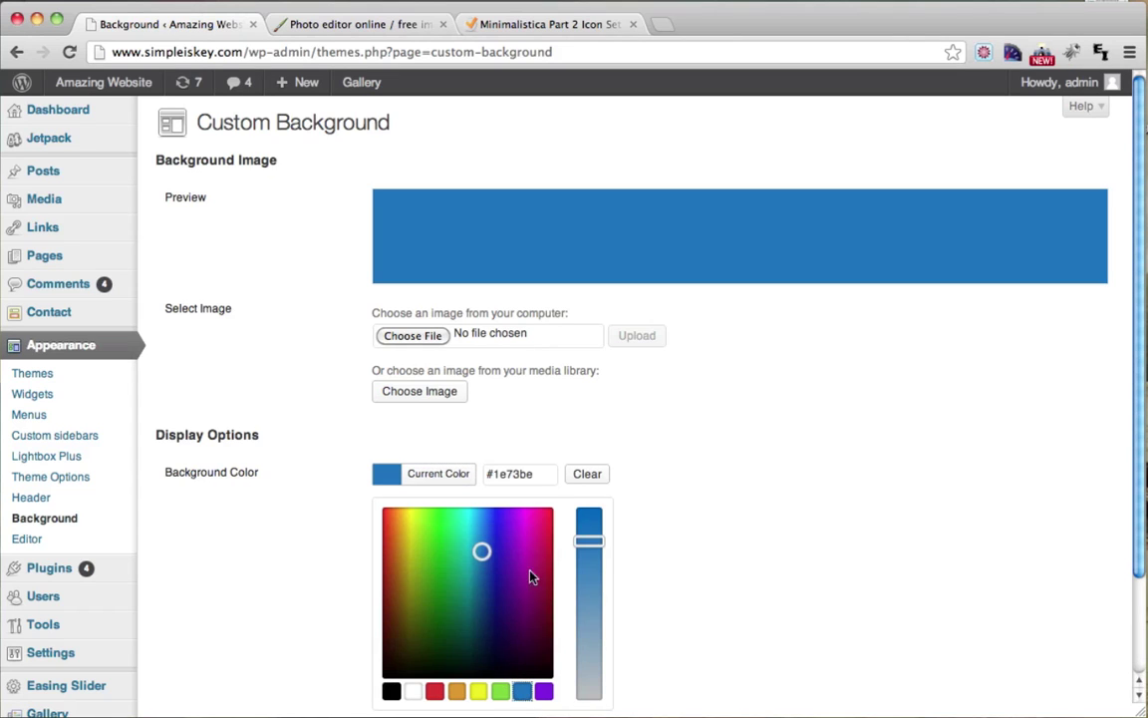
pyautogui.scroll(-3, 715, 520)
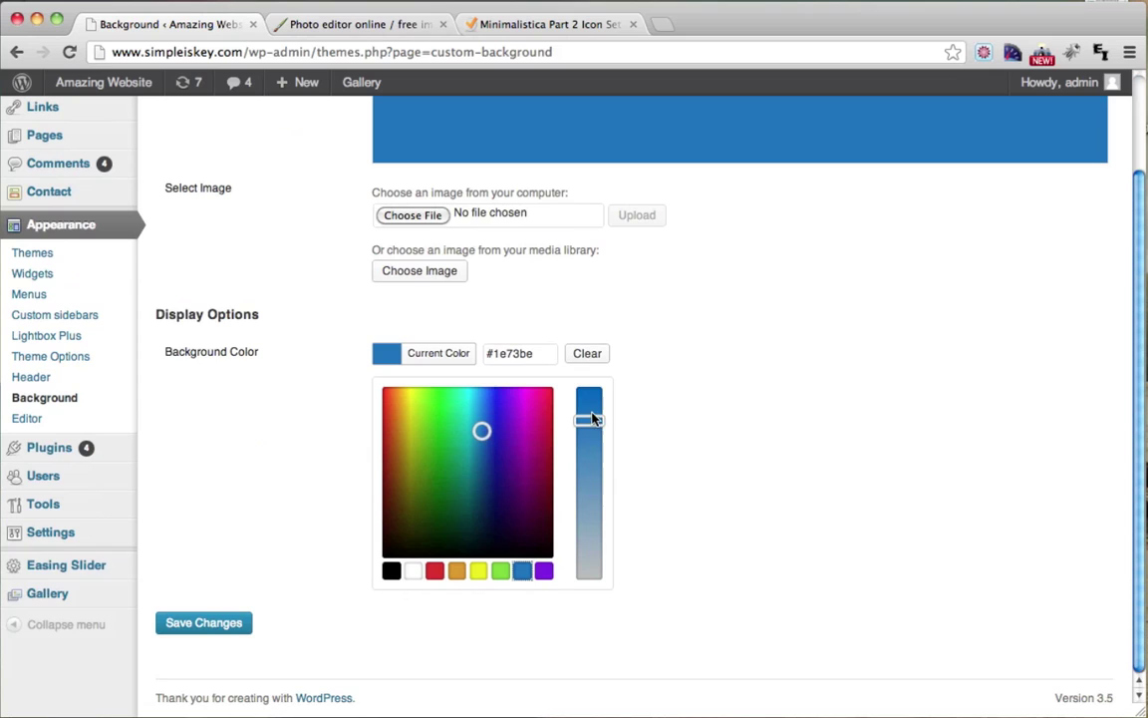
pyautogui.click(195, 620)
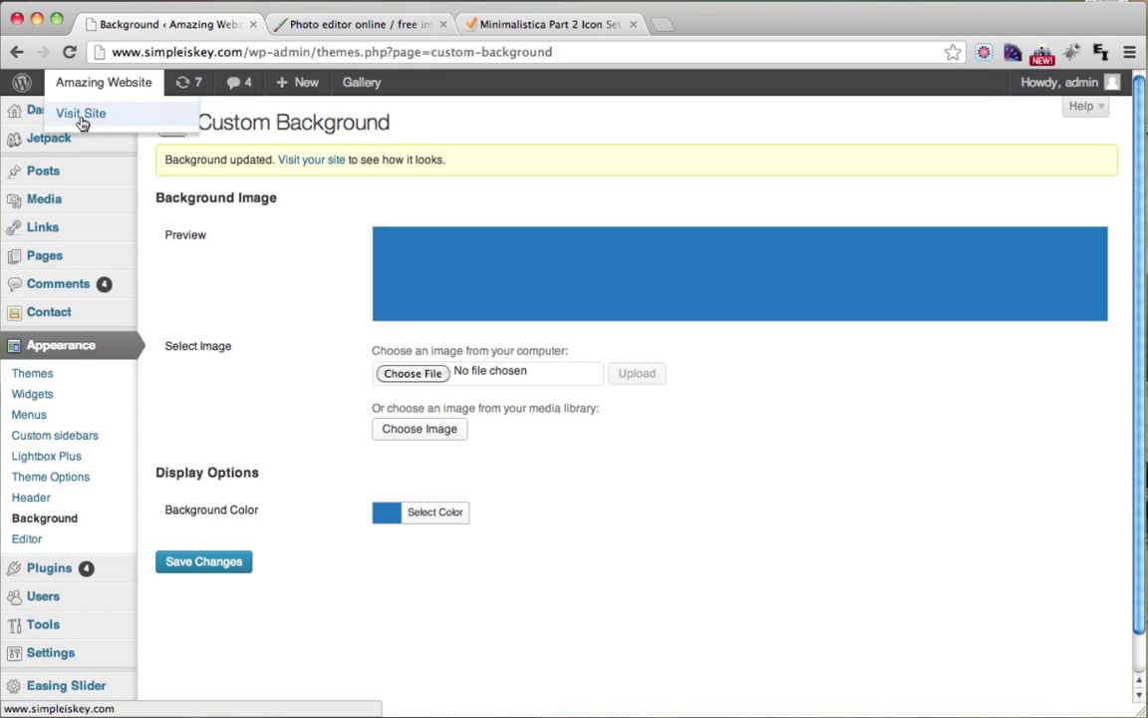
# Open the live Amazing Website home page and scroll over the SimpleIsKey header and slider.
pyautogui.click(82, 118)
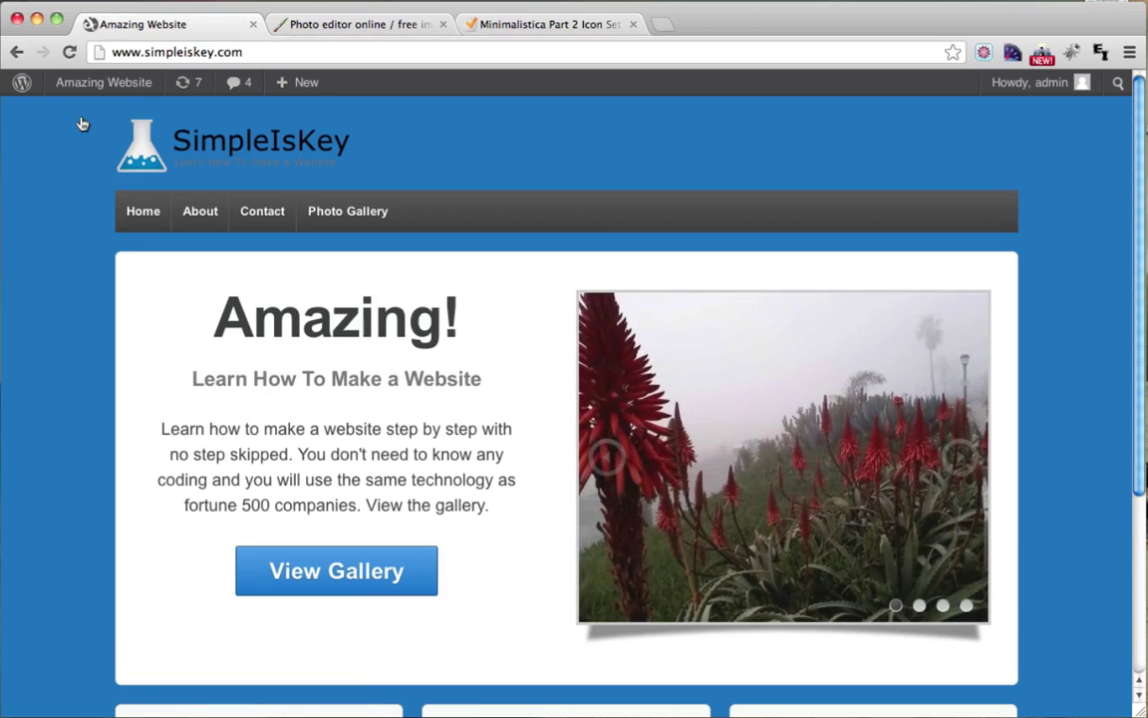
pyautogui.scroll(-5, 658, 209)
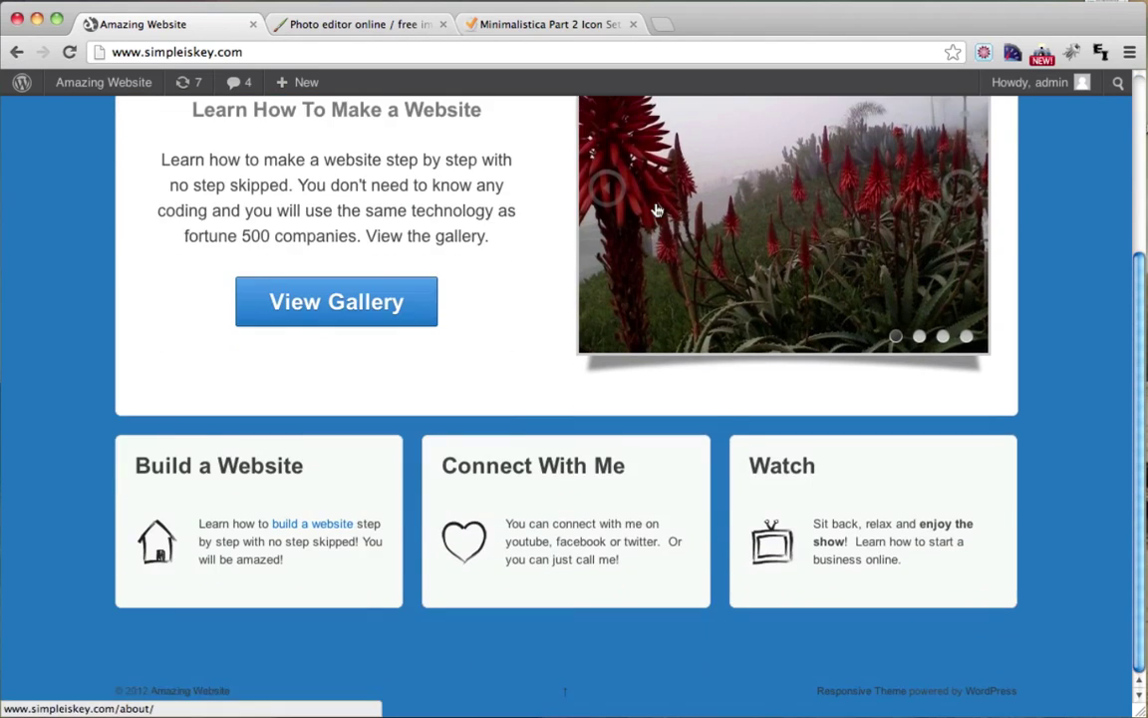
pyautogui.scroll(5, 658, 209)
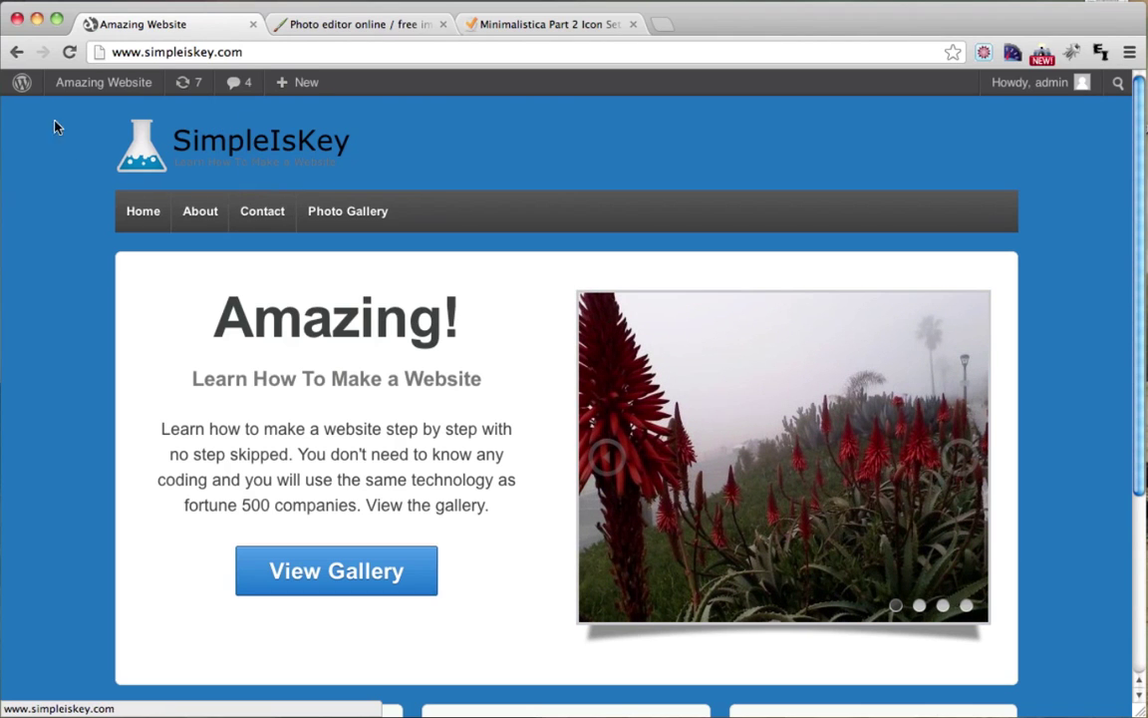
# Lighten the background colour to grey-blue #a0b0bf, save it, and view the live home page.
pyautogui.moveTo(22, 83)
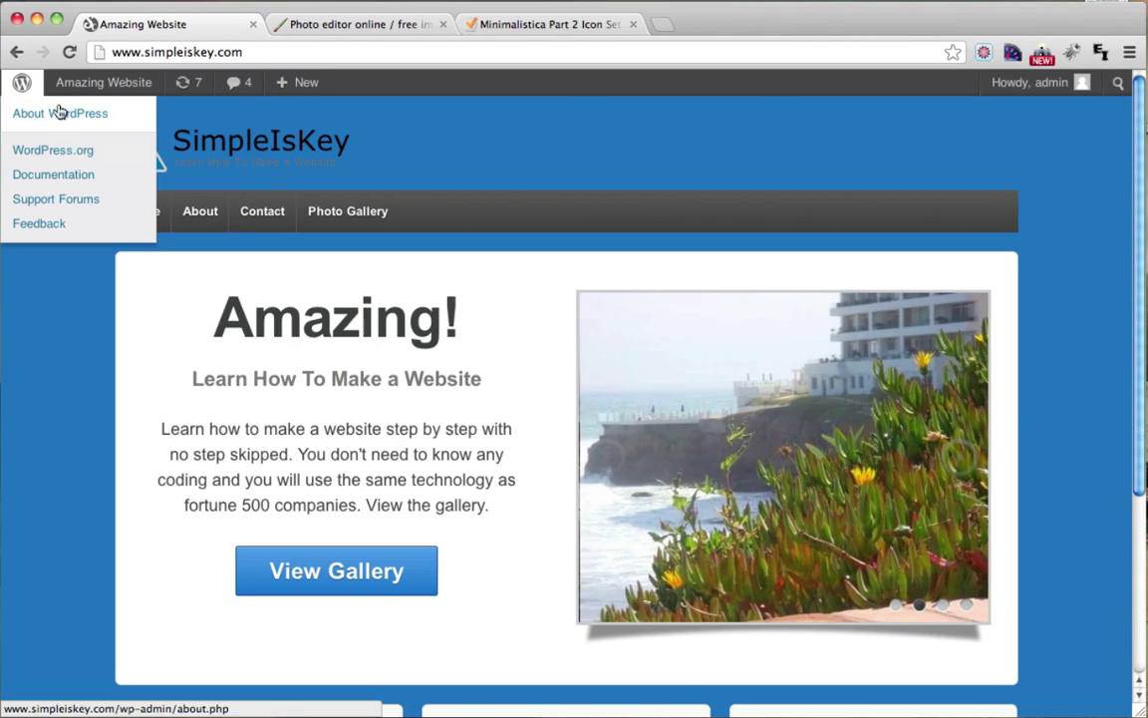
pyautogui.moveTo(80, 85)
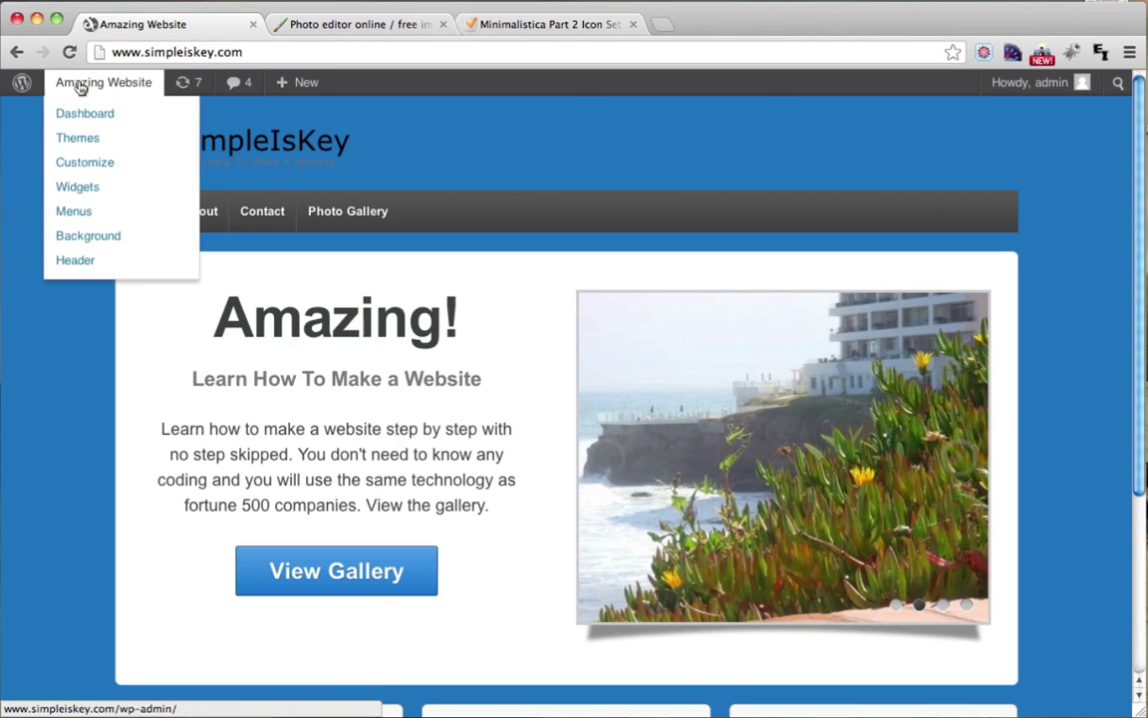
pyautogui.click(80, 241)
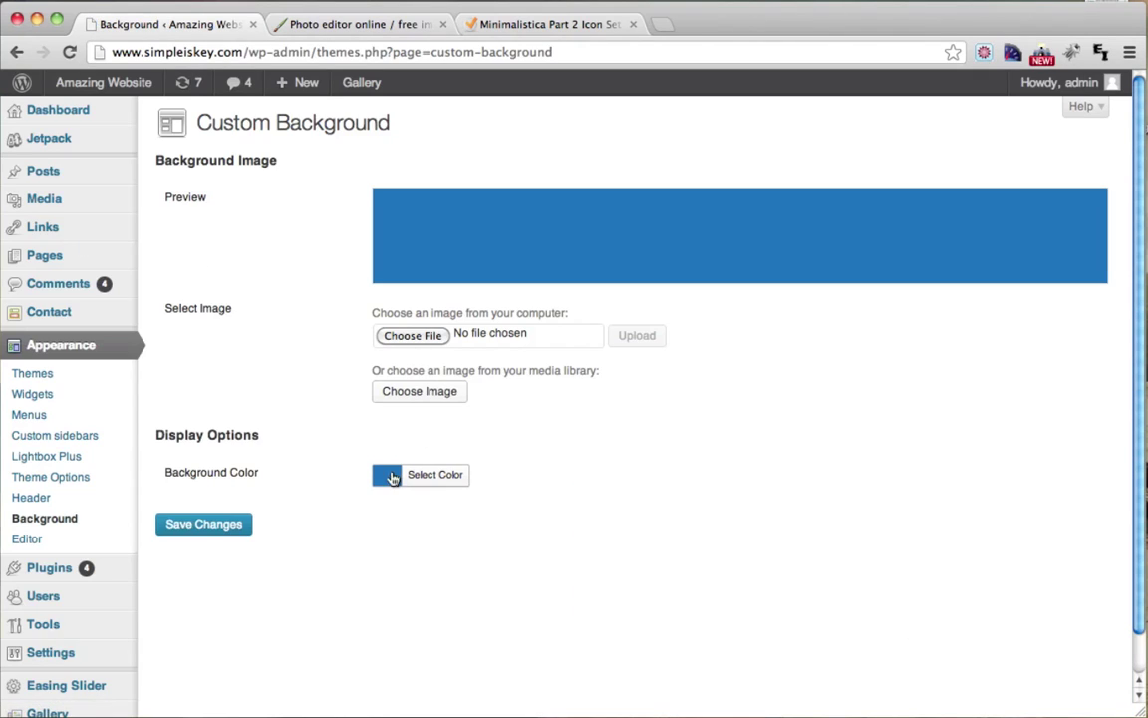
pyautogui.click(391, 478)
pyautogui.moveTo(588, 540); pyautogui.dragTo(587, 670)
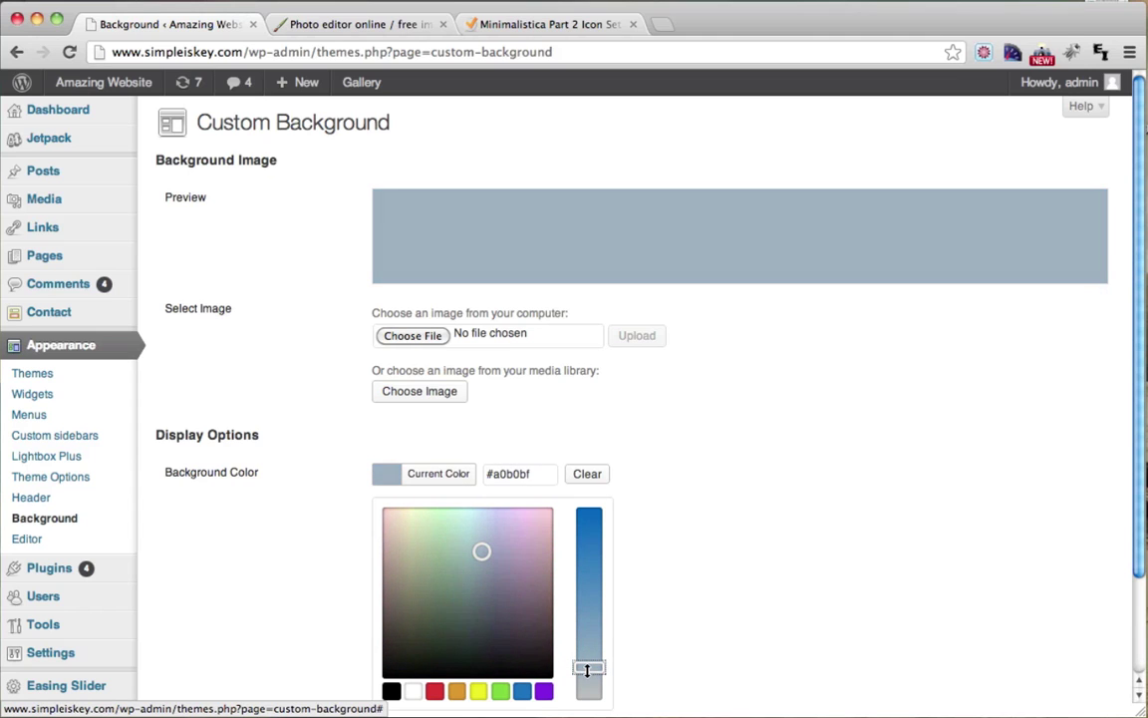
pyautogui.scroll(-3, 702, 546)
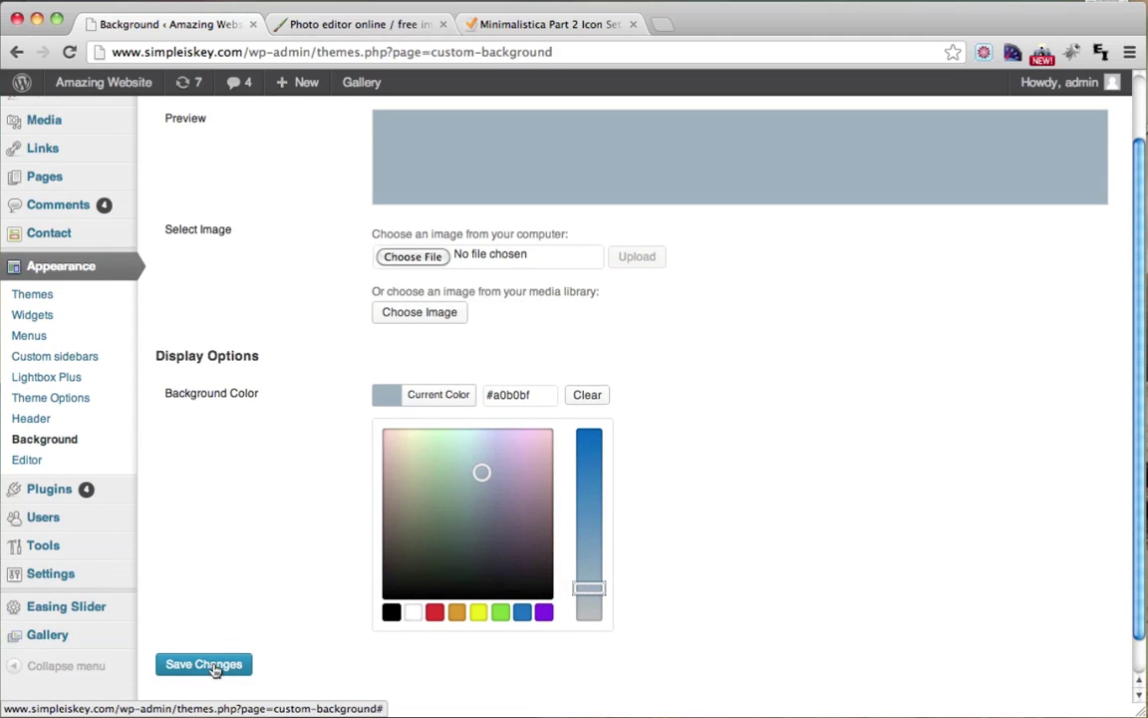
pyautogui.click(201, 666)
pyautogui.moveTo(82, 90)
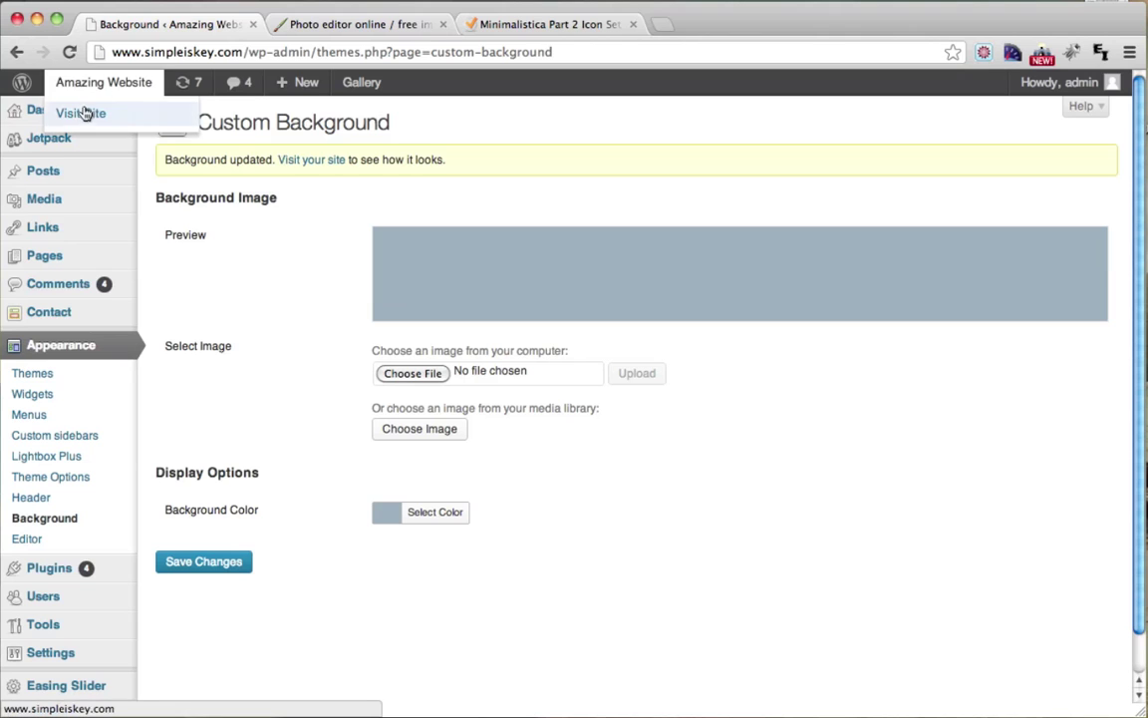
pyautogui.click(83, 115)
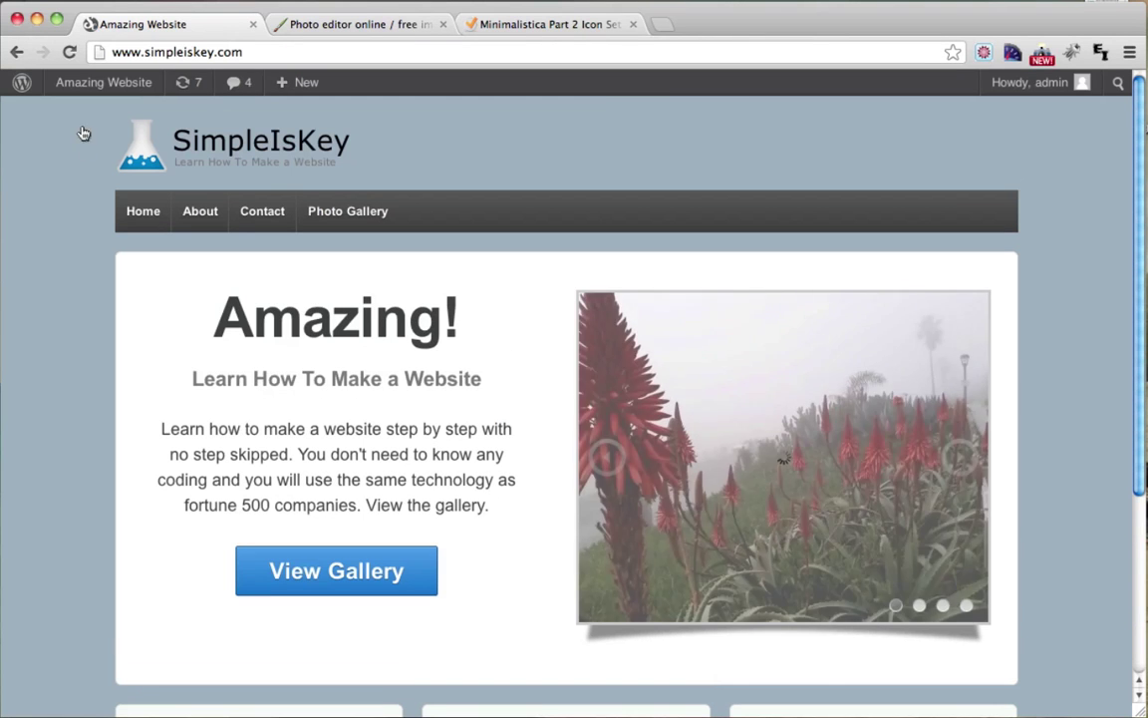